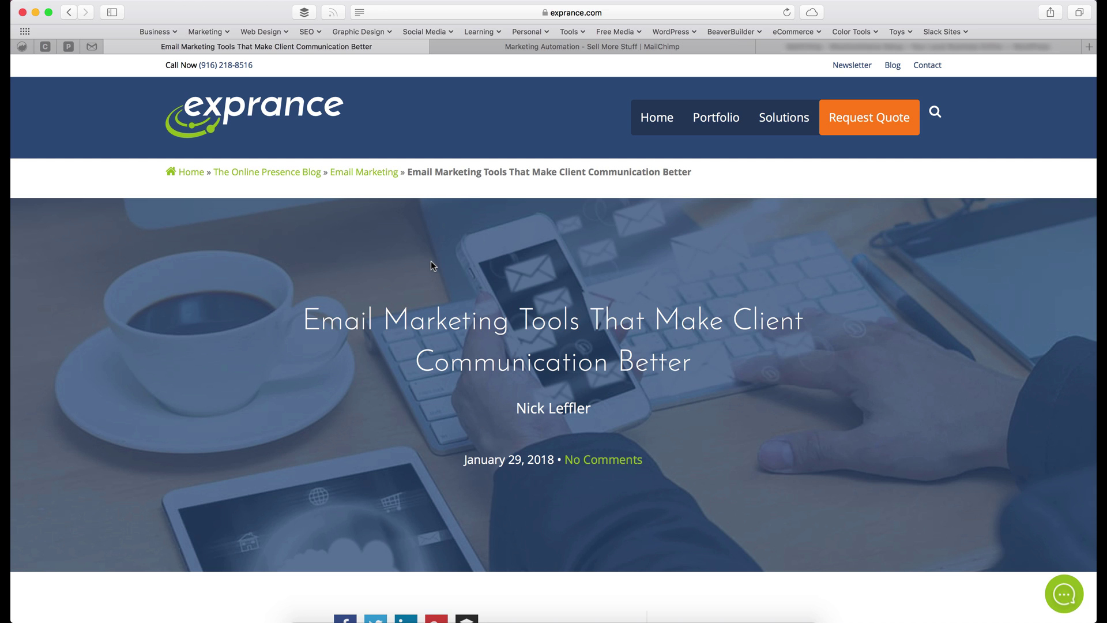
Step: Read the email marketing tools article from its introduction down to the MailChimp list management section
scroll(431, 262, down, 12)
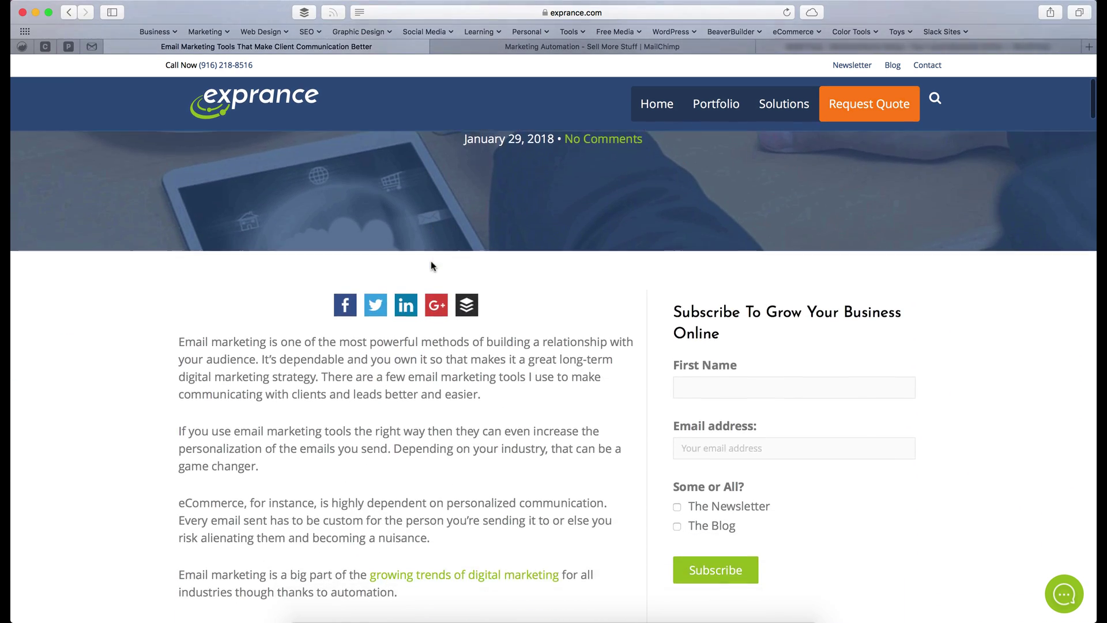
scroll(430, 264, down, 3)
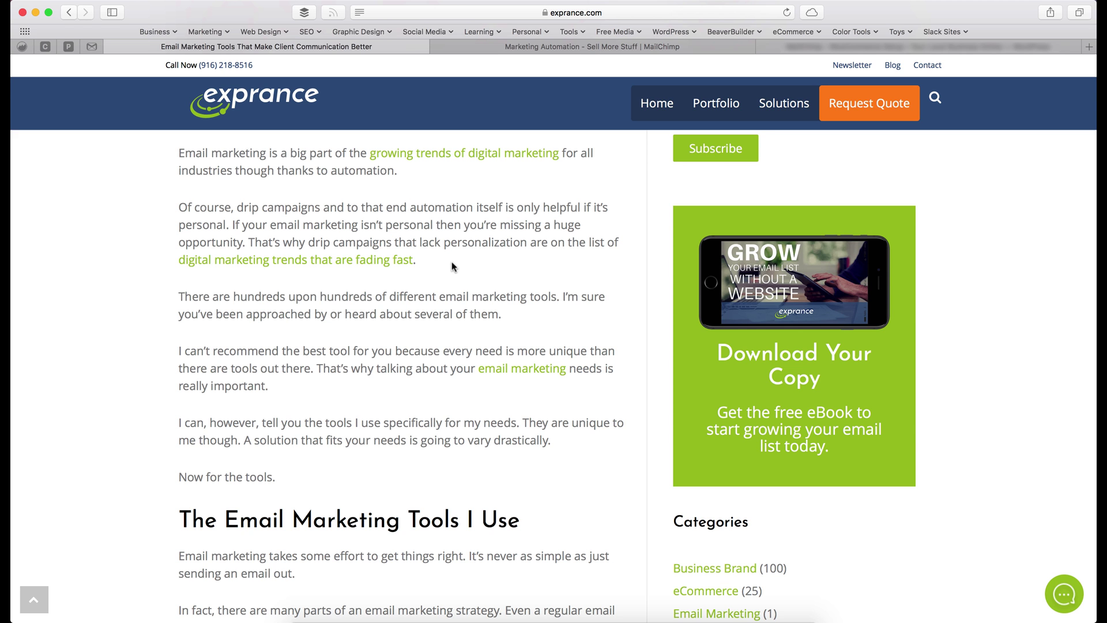
scroll(452, 266, down, 1)
scroll(452, 266, up, 3)
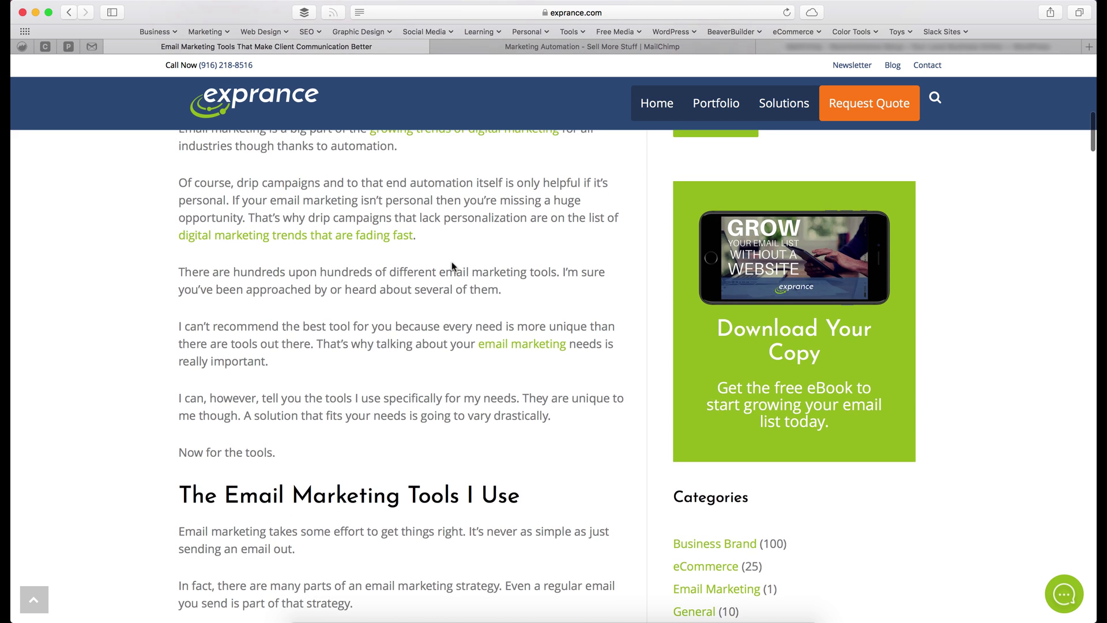
scroll(451, 262, up, 5)
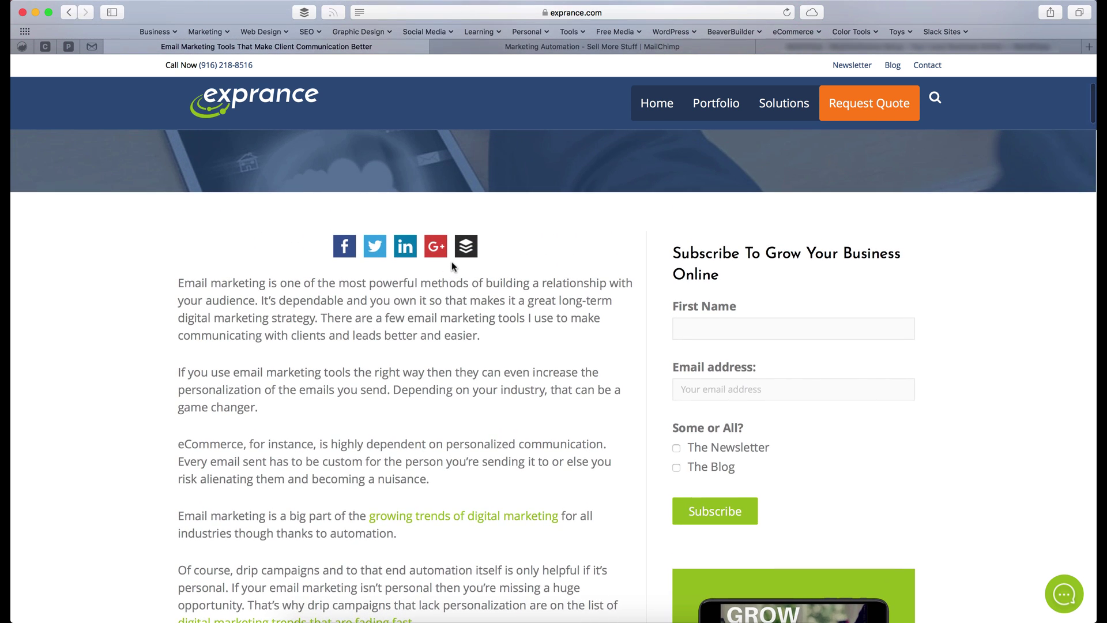
scroll(451, 266, up, 1)
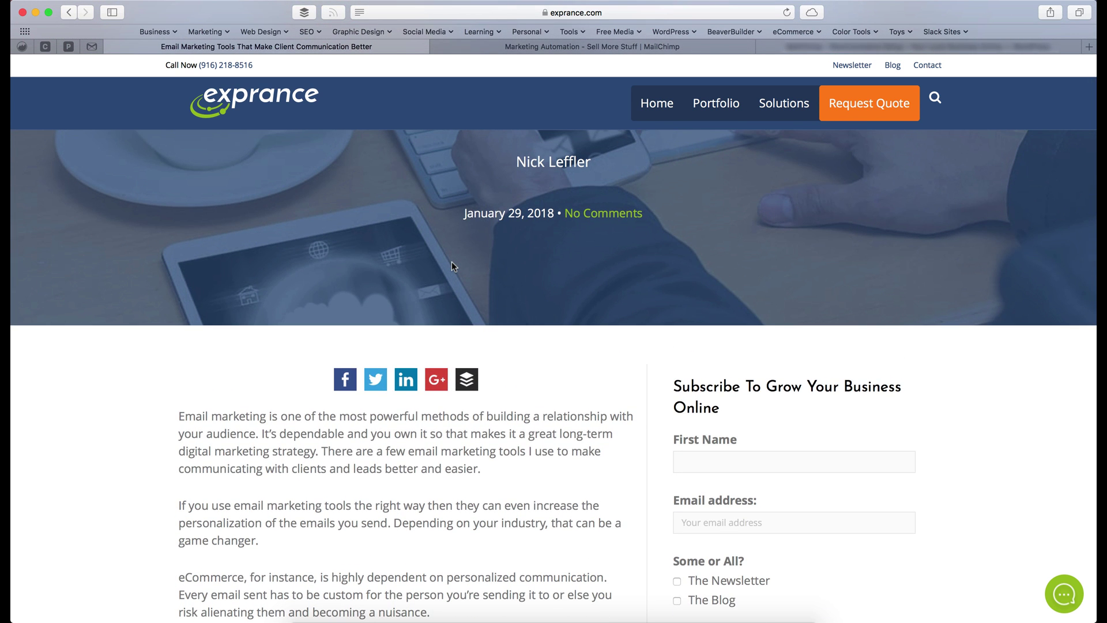
scroll(451, 261, up, 3)
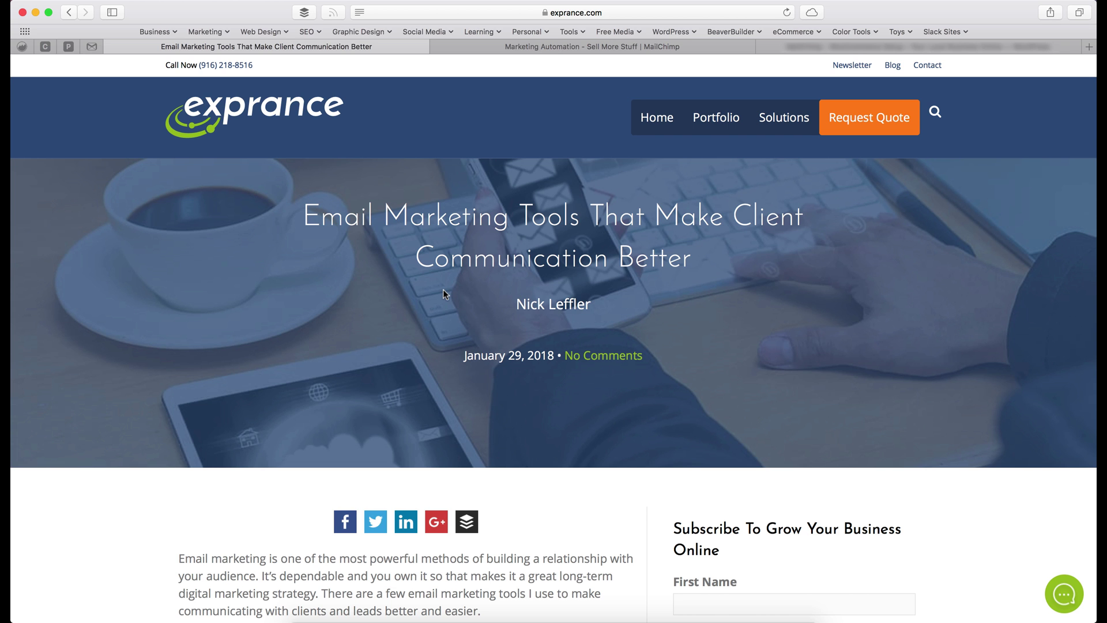
scroll(443, 289, down, 3)
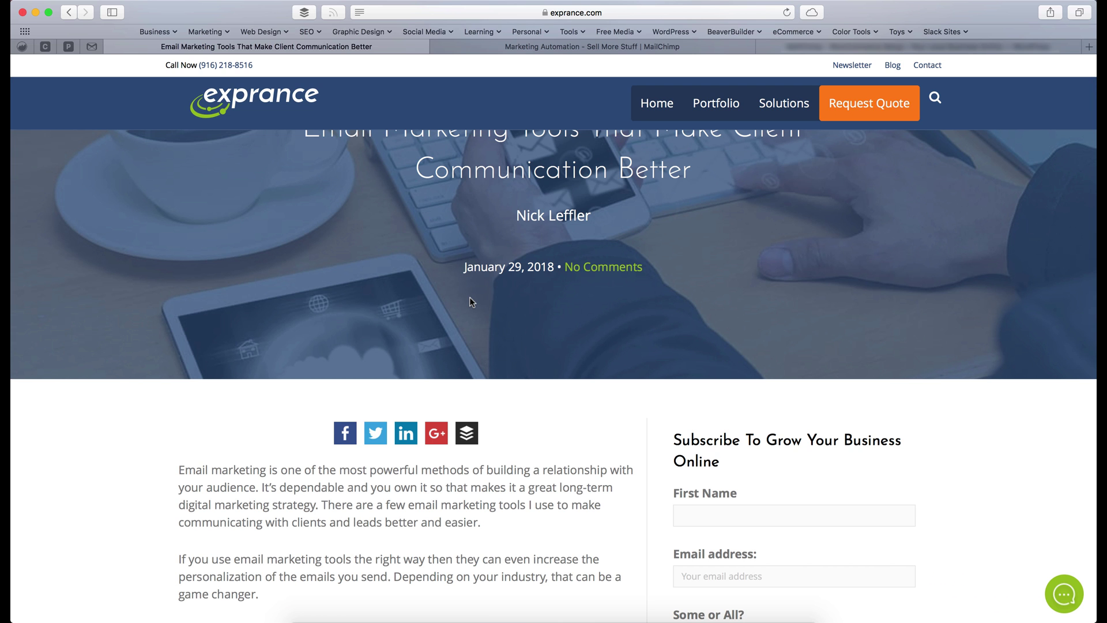
scroll(469, 298, down, 10)
scroll(469, 299, down, 10)
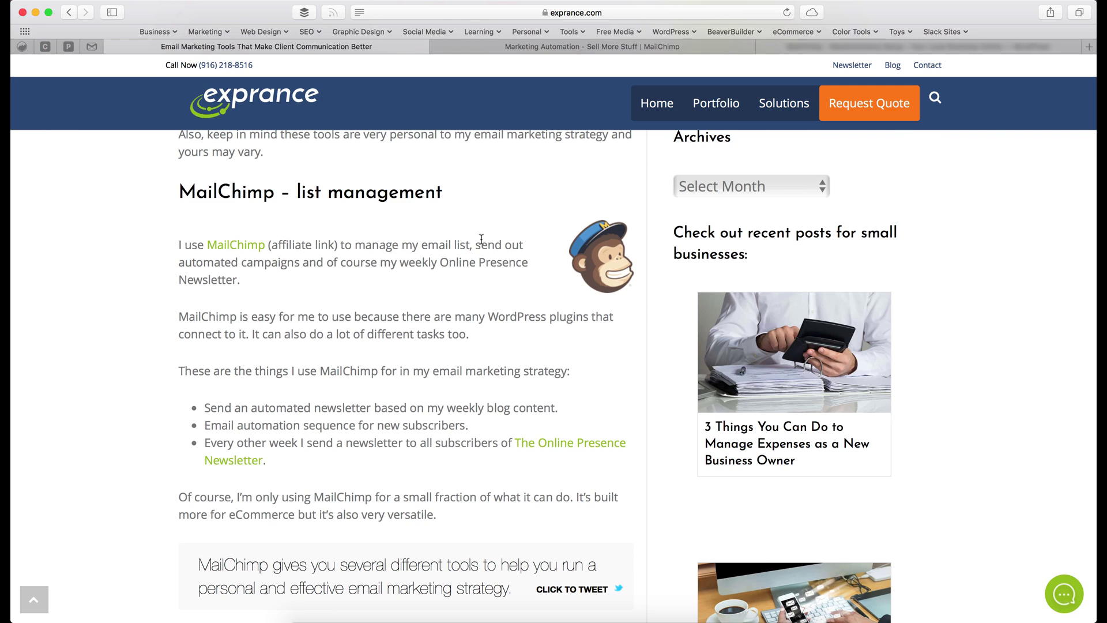
Step: Go back up the article and examine the subscription form with its choice of The Newsletter or The Blog
scroll(411, 271, up, 10)
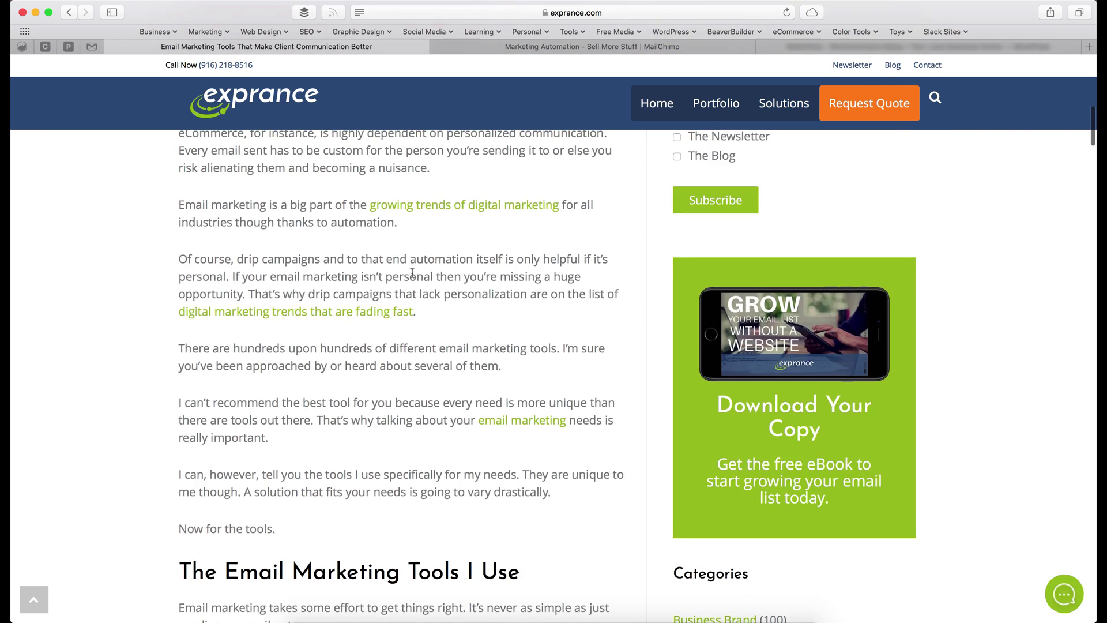
scroll(410, 272, up, 10)
scroll(410, 272, down, 5)
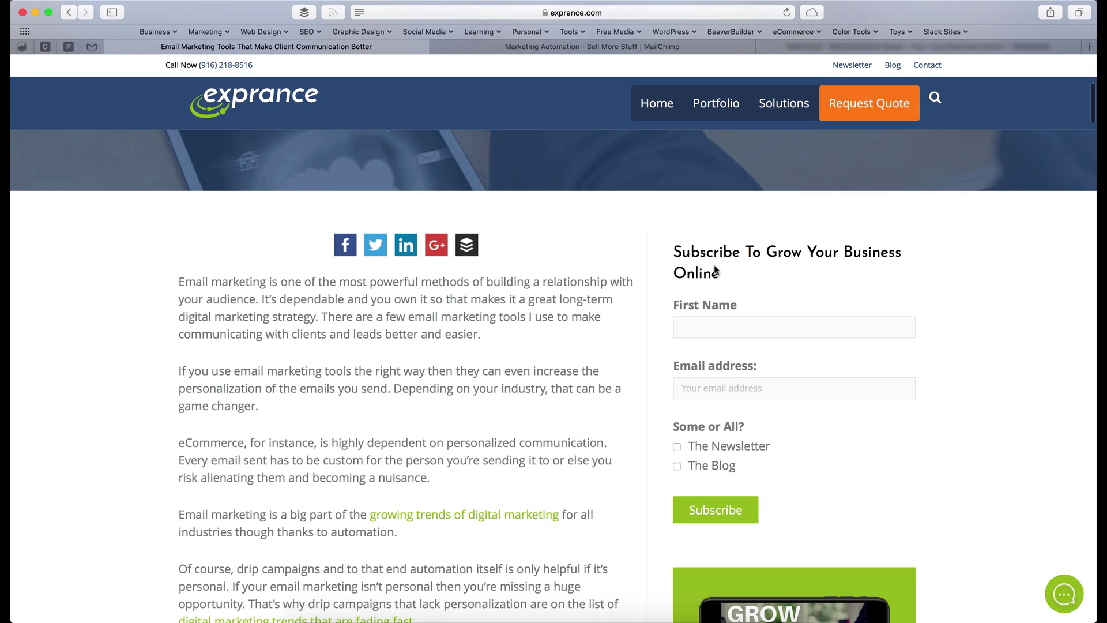
triple_click(728, 288)
click(729, 291)
scroll(634, 346, down, 5)
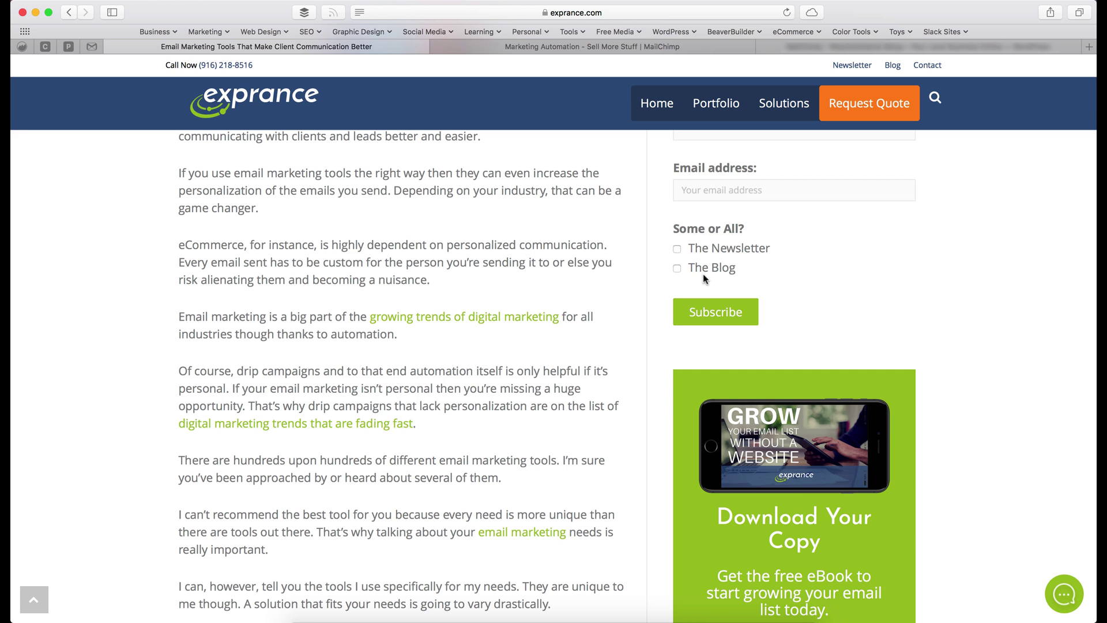
double_click(697, 267)
click(426, 349)
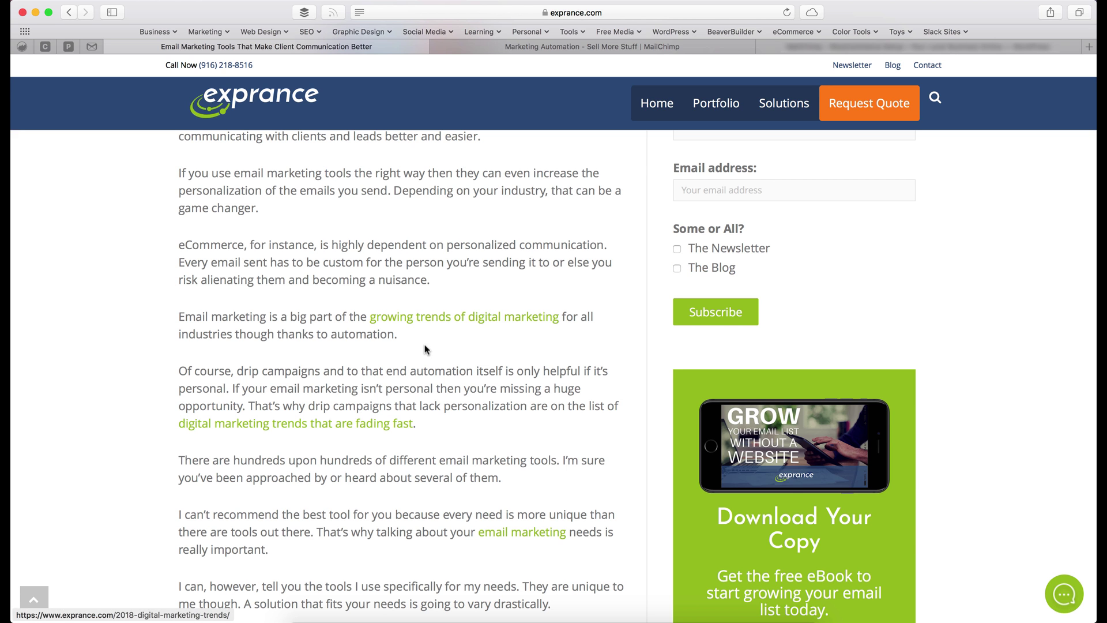
Step: Read the introduction to the tools list and the bulleted MailChimp uses, highlighting the email automation sequence item
scroll(426, 348, down, 12)
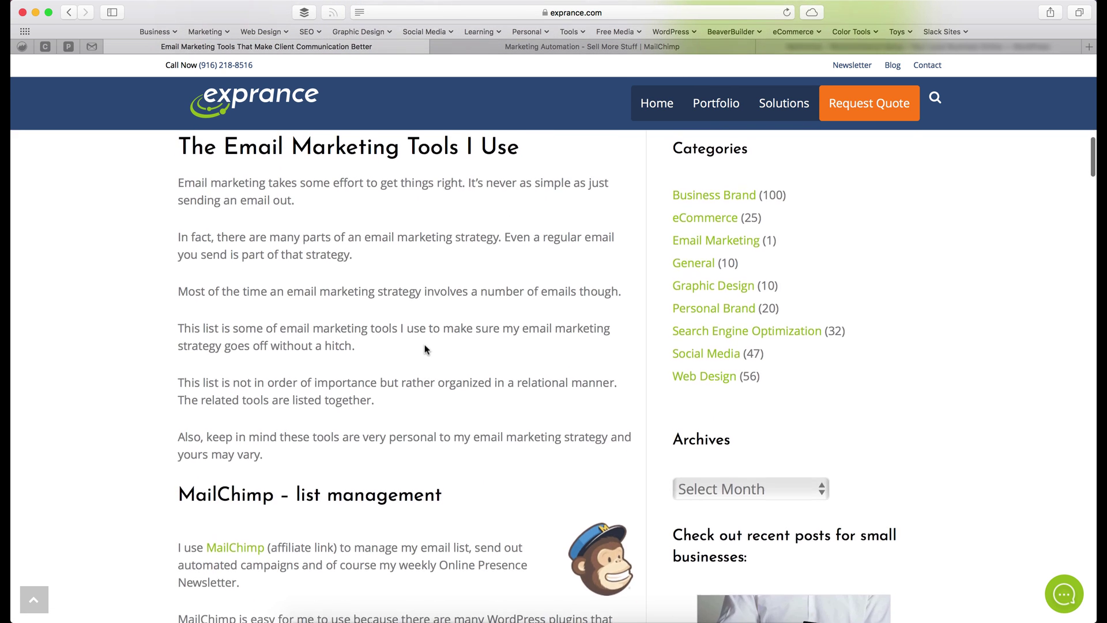
scroll(427, 346, up, 2)
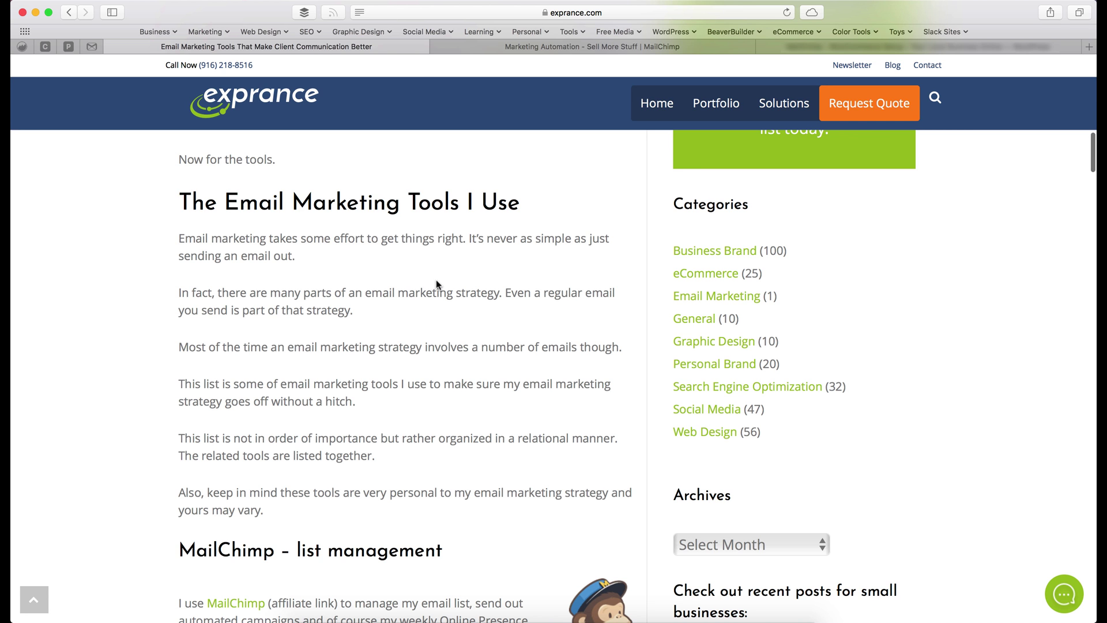
scroll(437, 283, down, 2)
scroll(436, 279, down, 10)
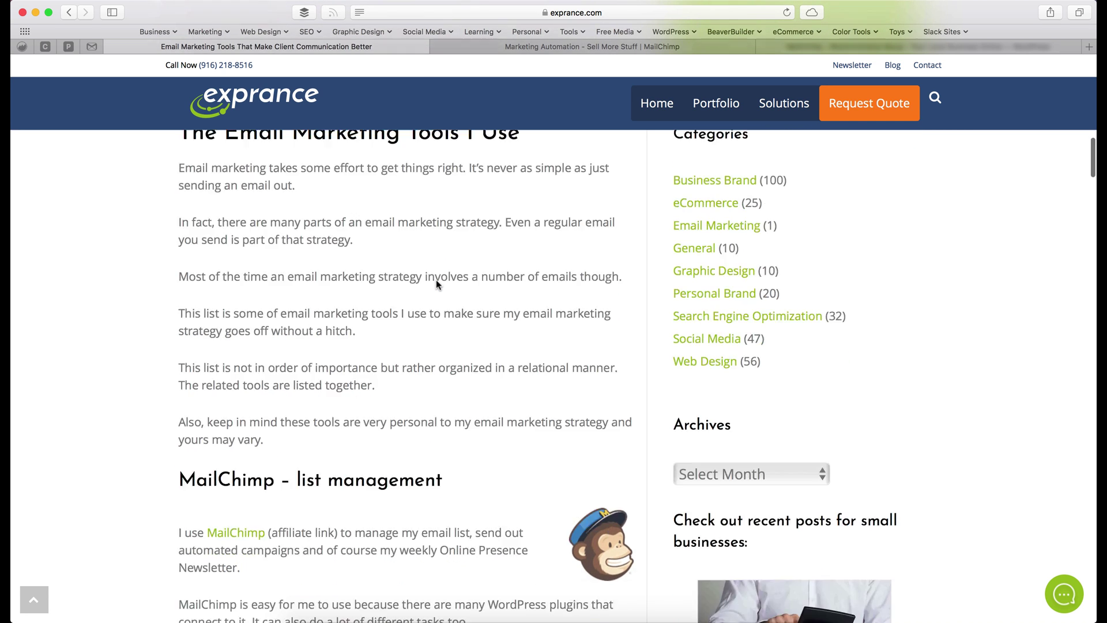
scroll(436, 281, down, 1)
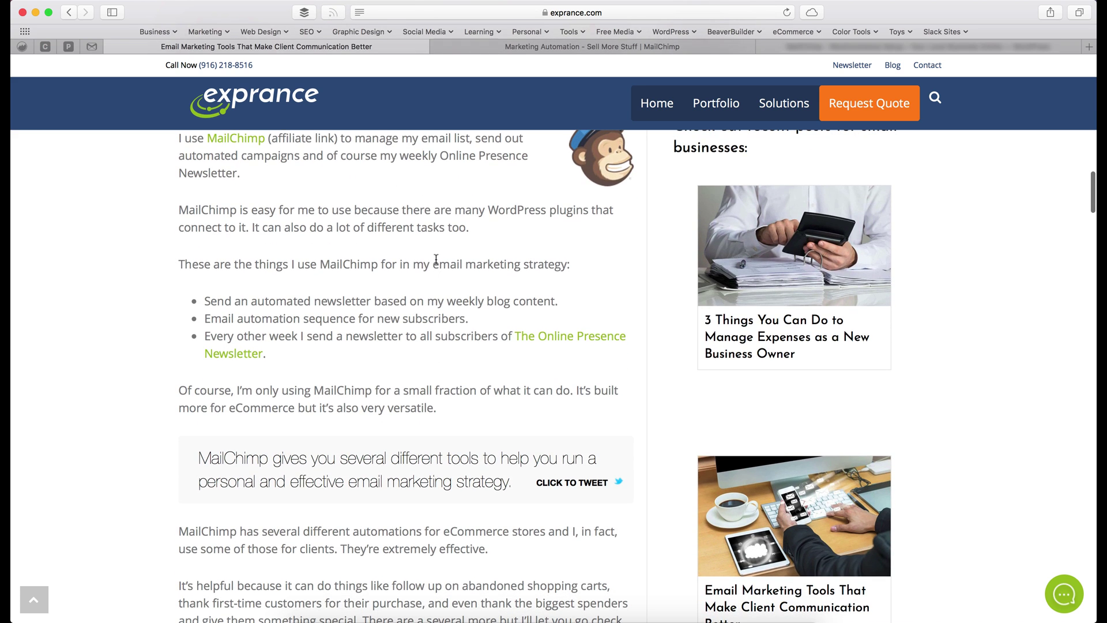
scroll(431, 283, down, 1)
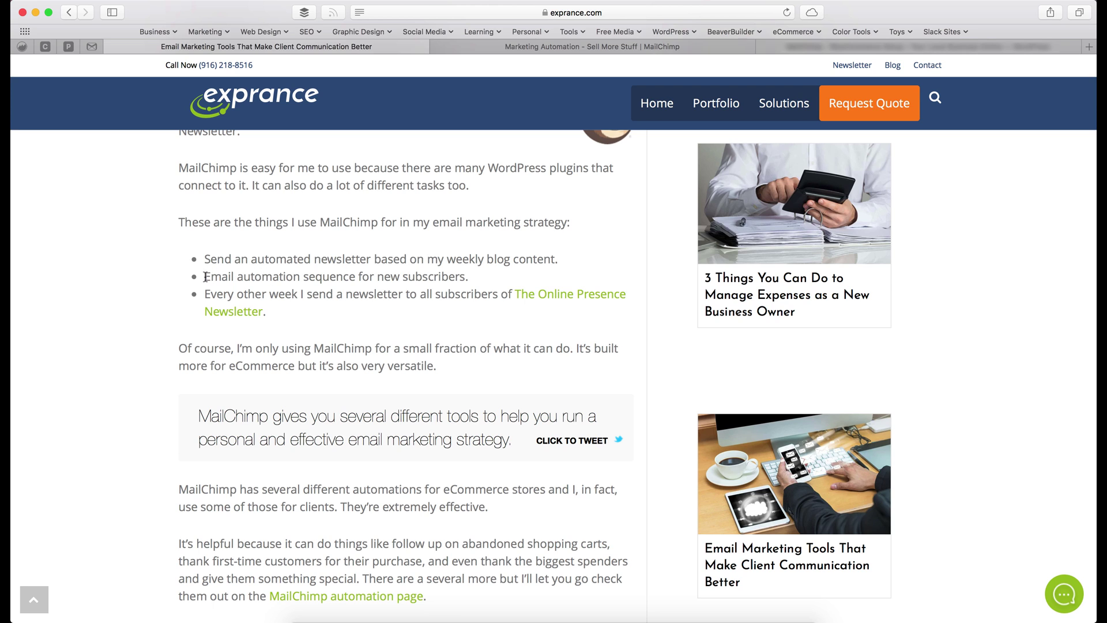
drag(205, 276, 362, 274)
click(362, 274)
Step: Review the MailChimp list management section, including the newsletter uses and the eCommerce automation paragraphs
scroll(471, 276, up, 8)
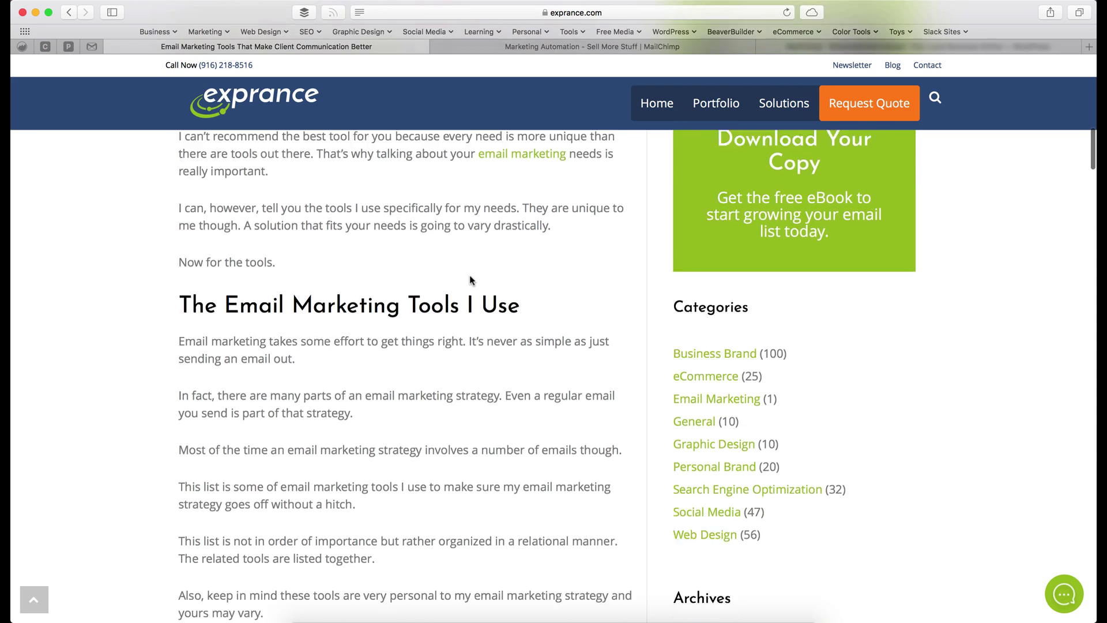
scroll(471, 278, down, 8)
scroll(471, 279, down, 4)
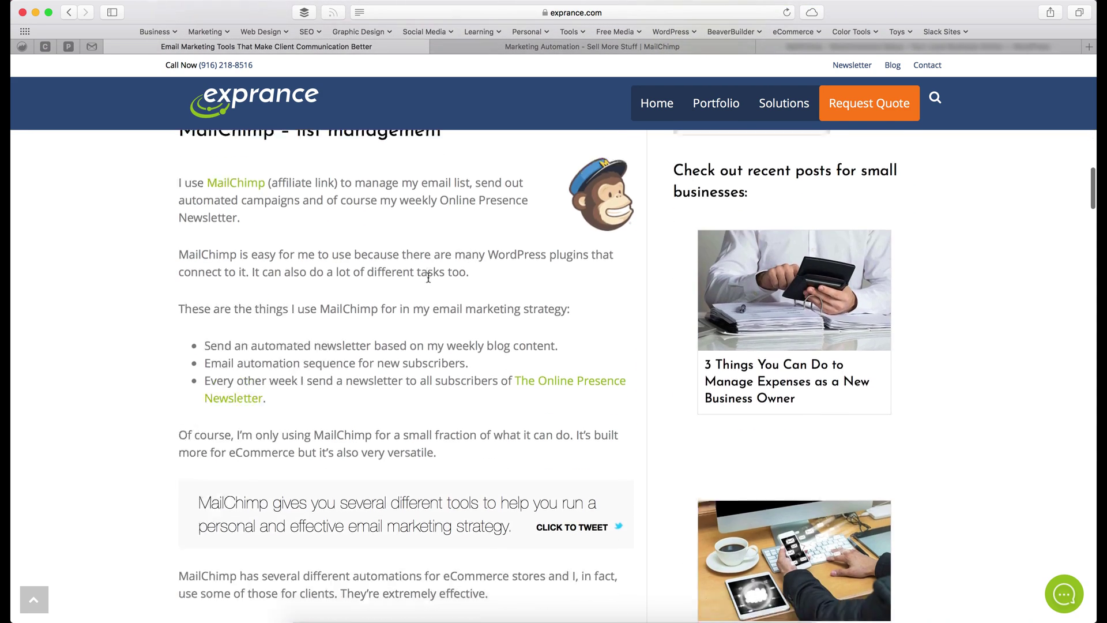
scroll(404, 257, down, 2)
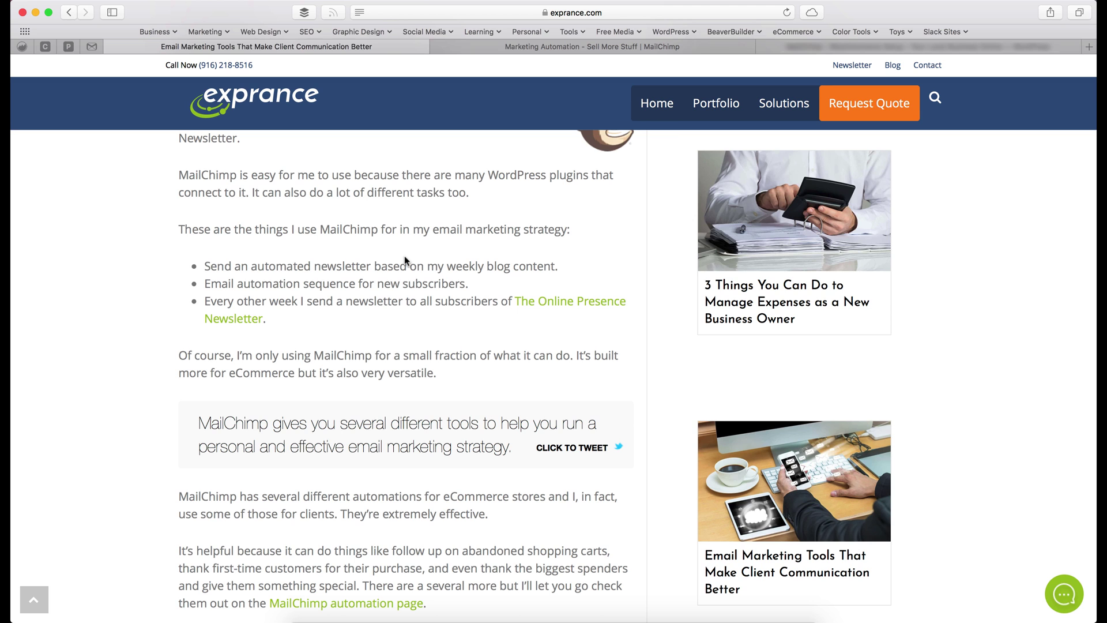
scroll(405, 256, down, 1)
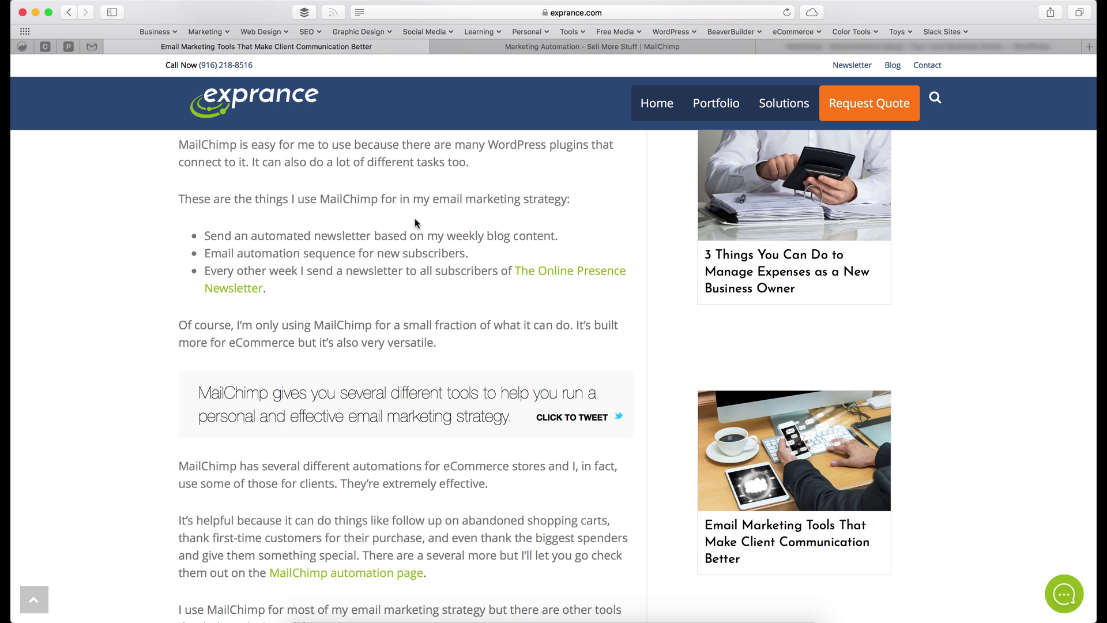
scroll(415, 220, down, 1)
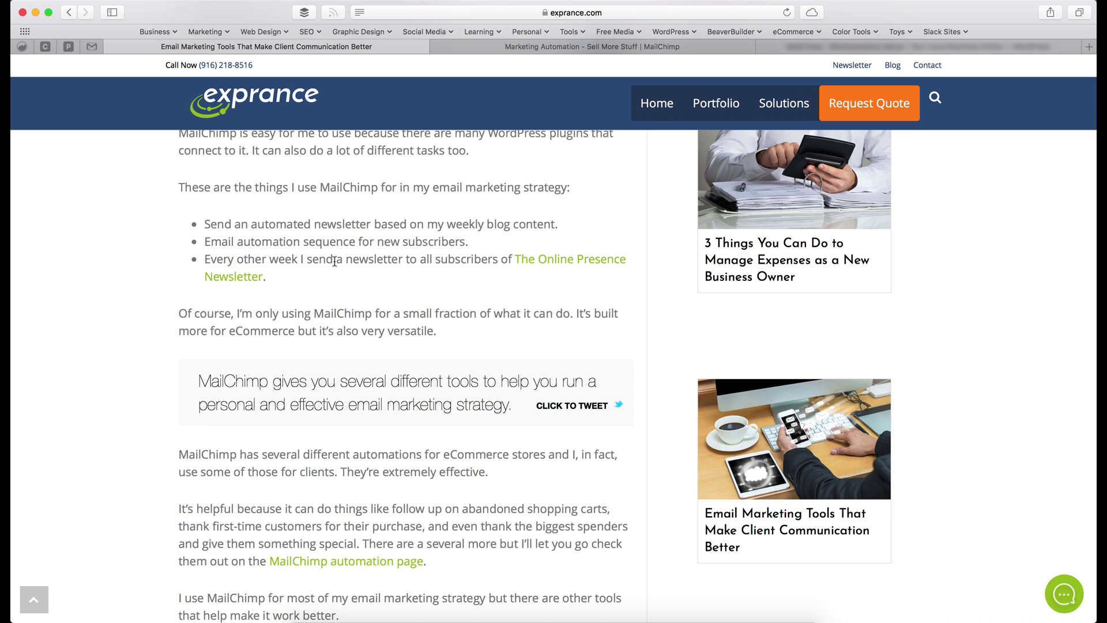
scroll(411, 263, down, 4)
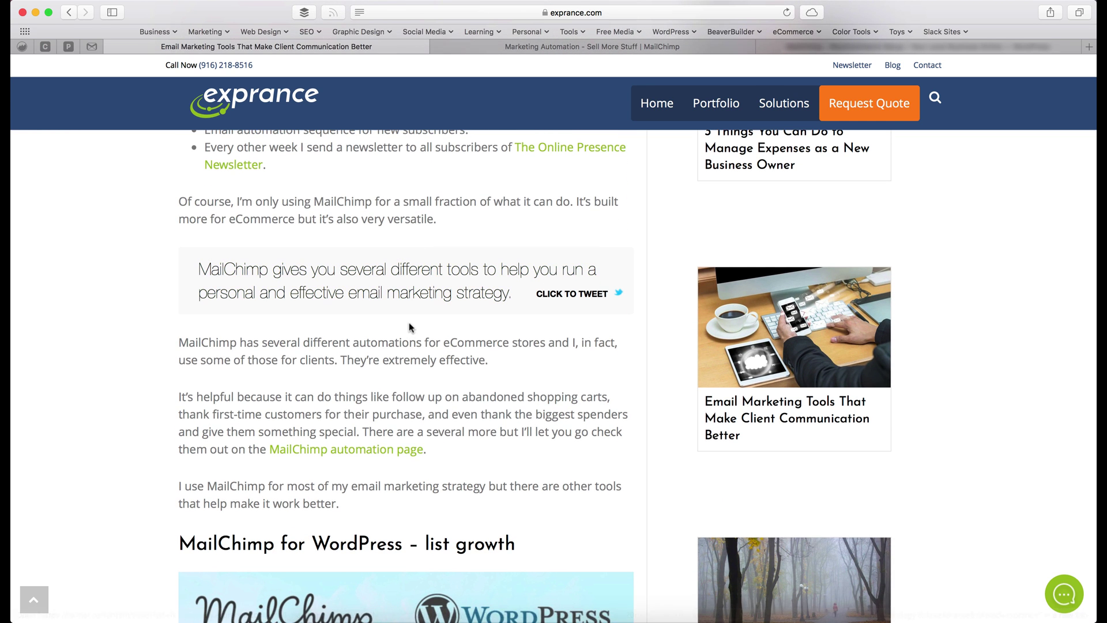
scroll(415, 253, down, 2)
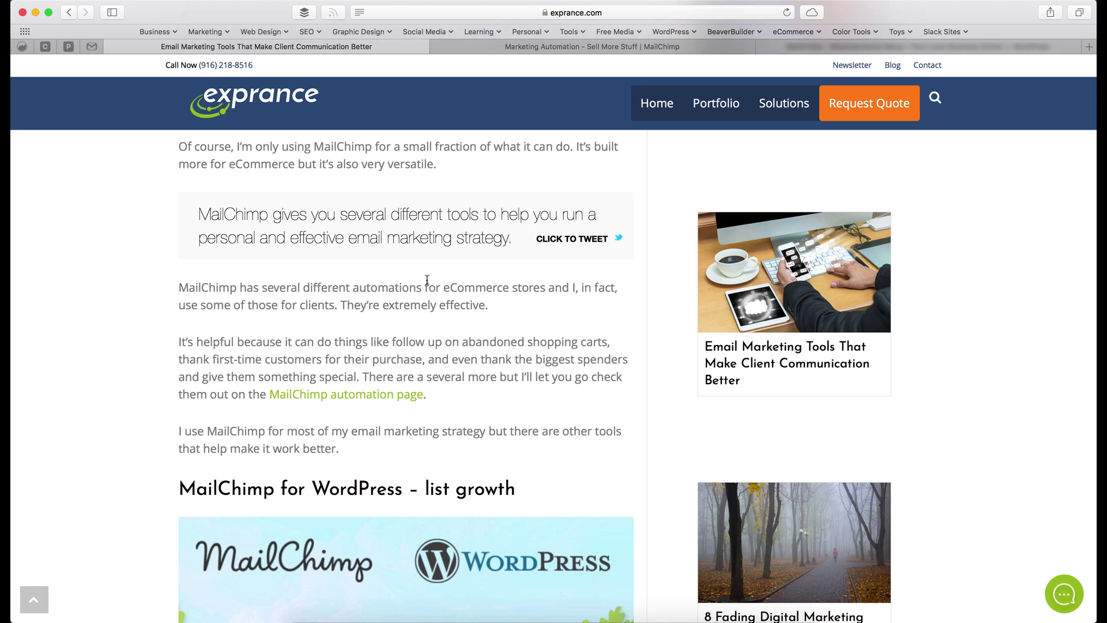
scroll(427, 280, up, 3)
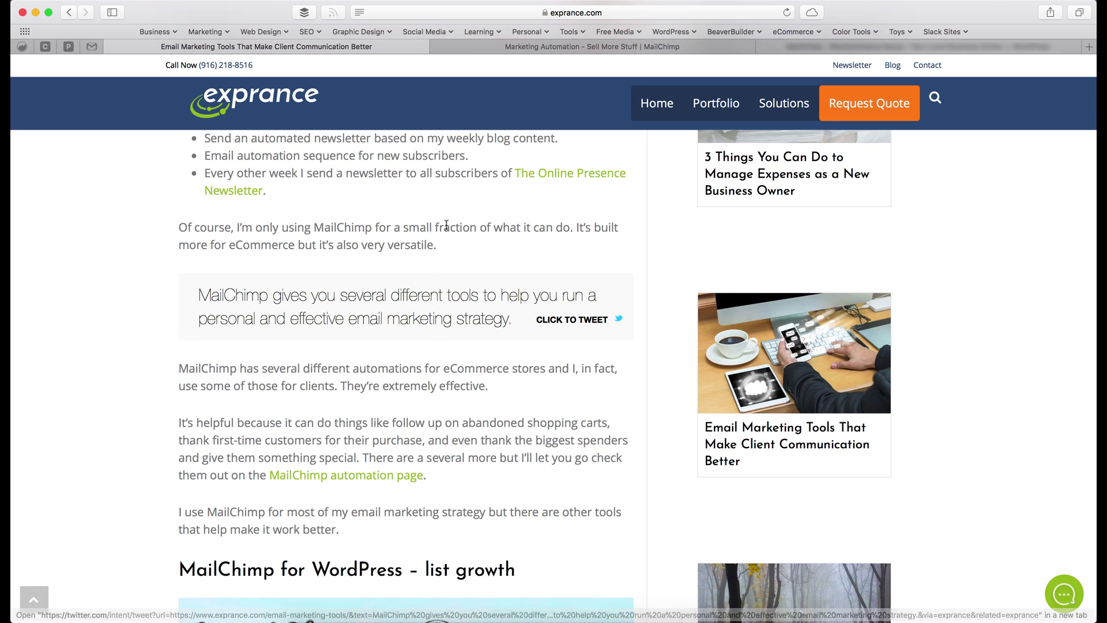
scroll(453, 222, up, 3)
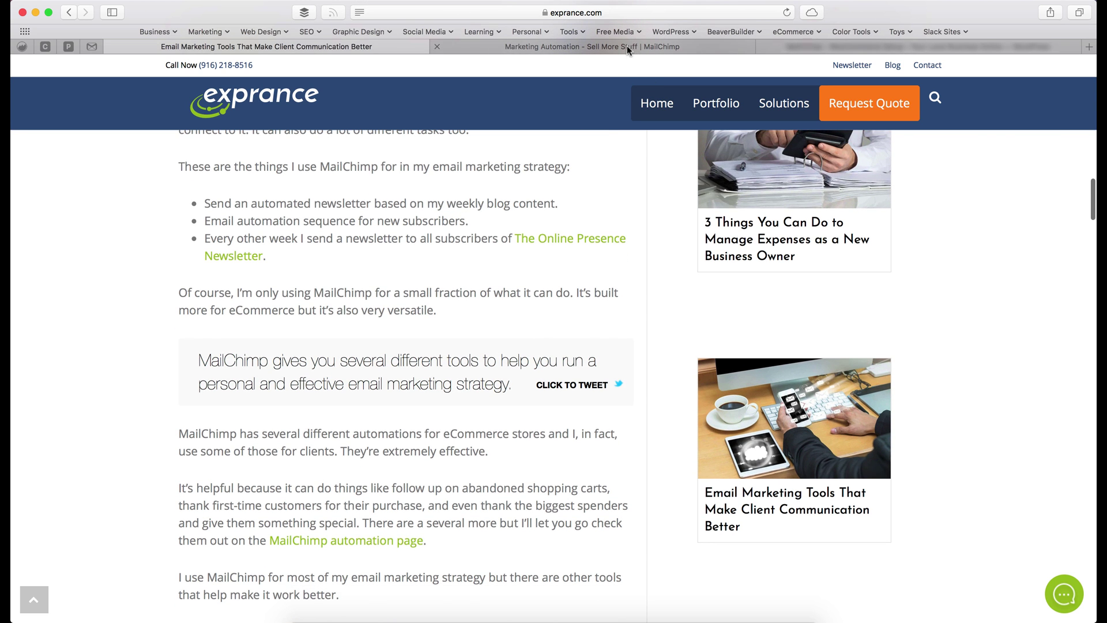
Step: Switch to MailChimp, start creating an email, and browse the automated options for featured, subscriber activity and e-commerce emails
click(627, 46)
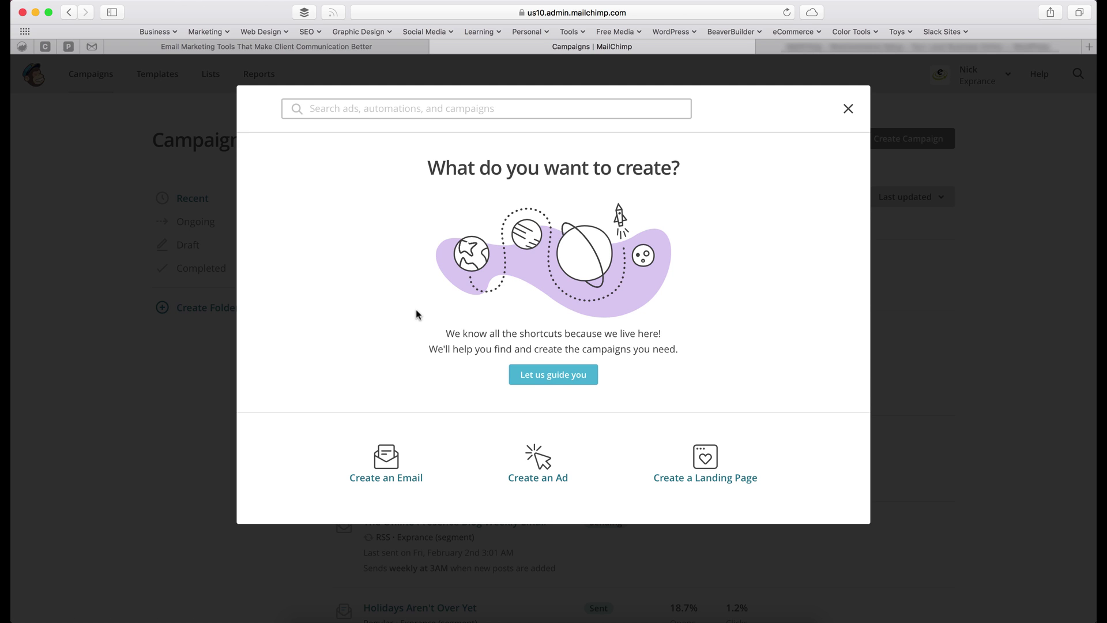
click(403, 459)
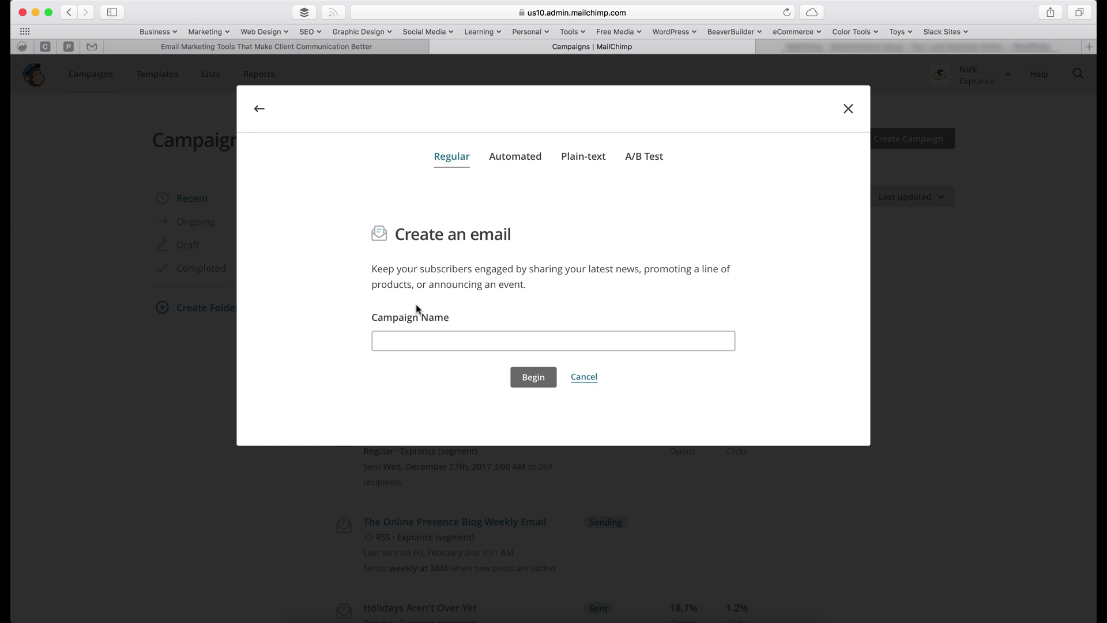
click(421, 341)
click(509, 228)
click(503, 167)
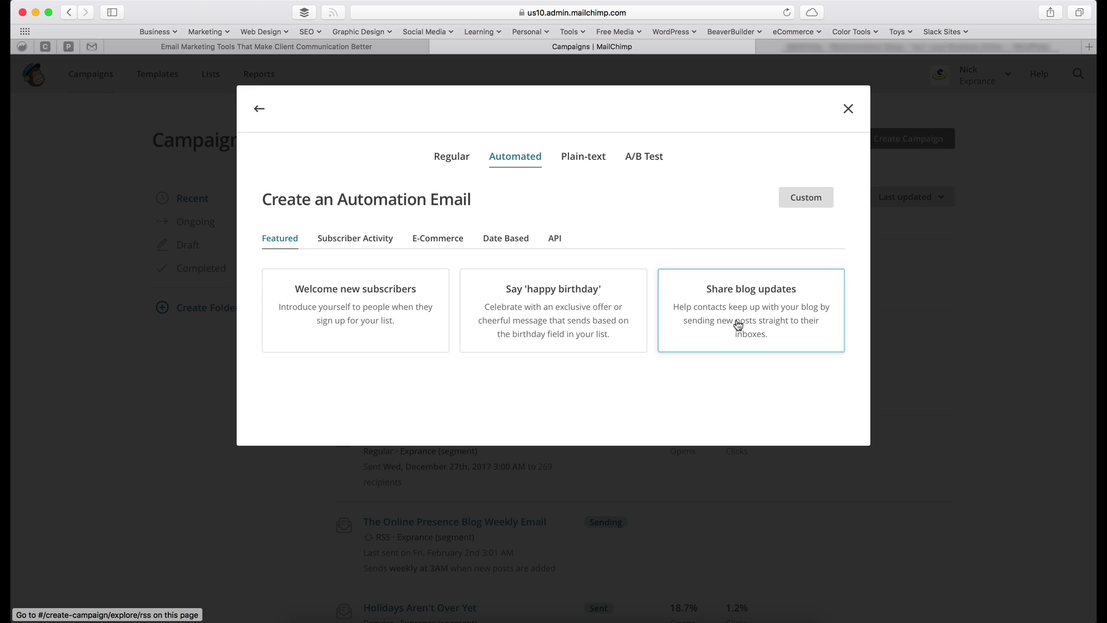
click(366, 245)
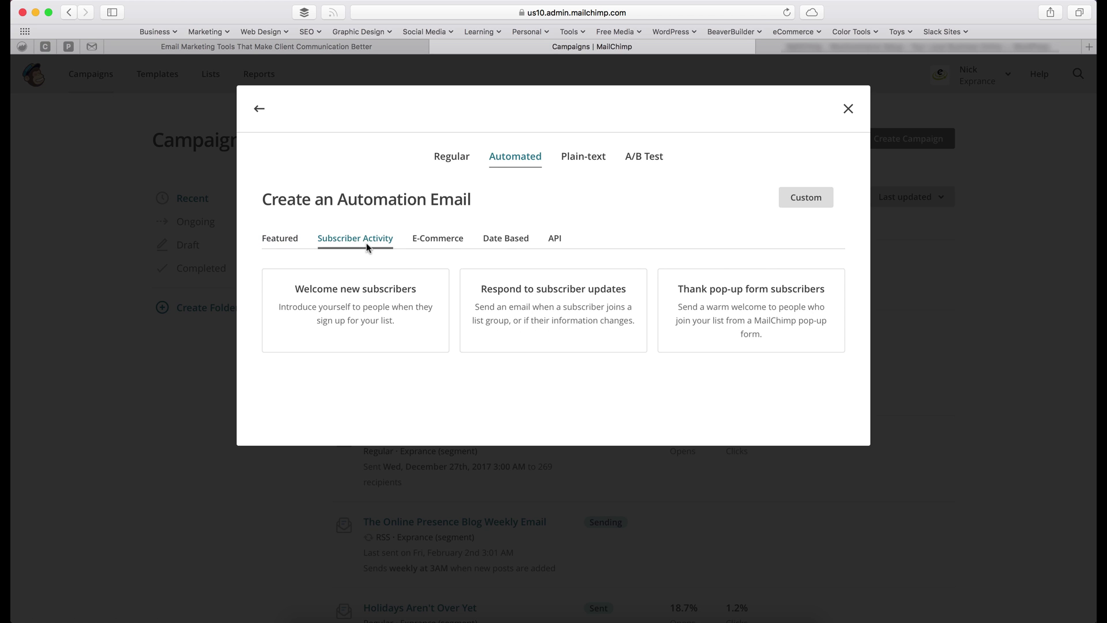
click(435, 235)
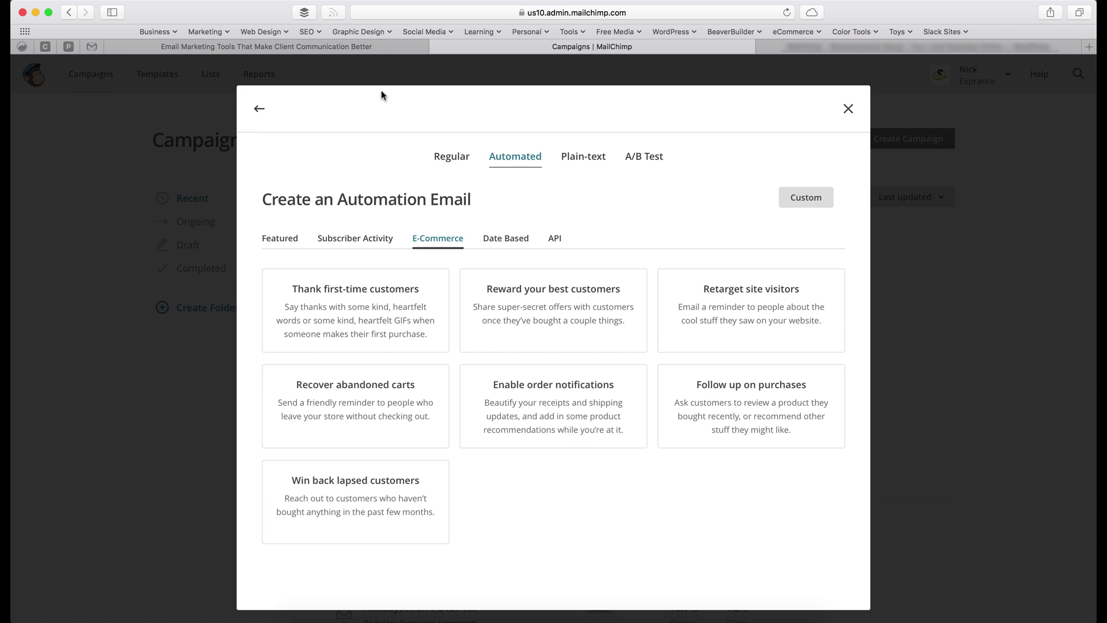
Step: Return to the email marketing tools article and view the section on MailChimp for WordPress list growth
click(372, 49)
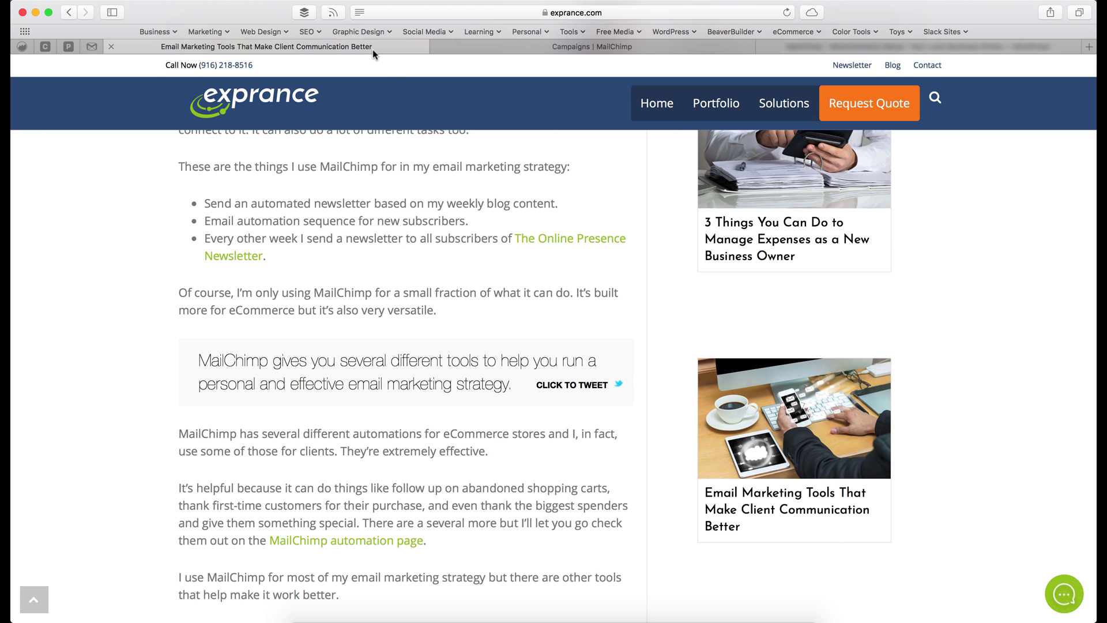
scroll(461, 269, down, 10)
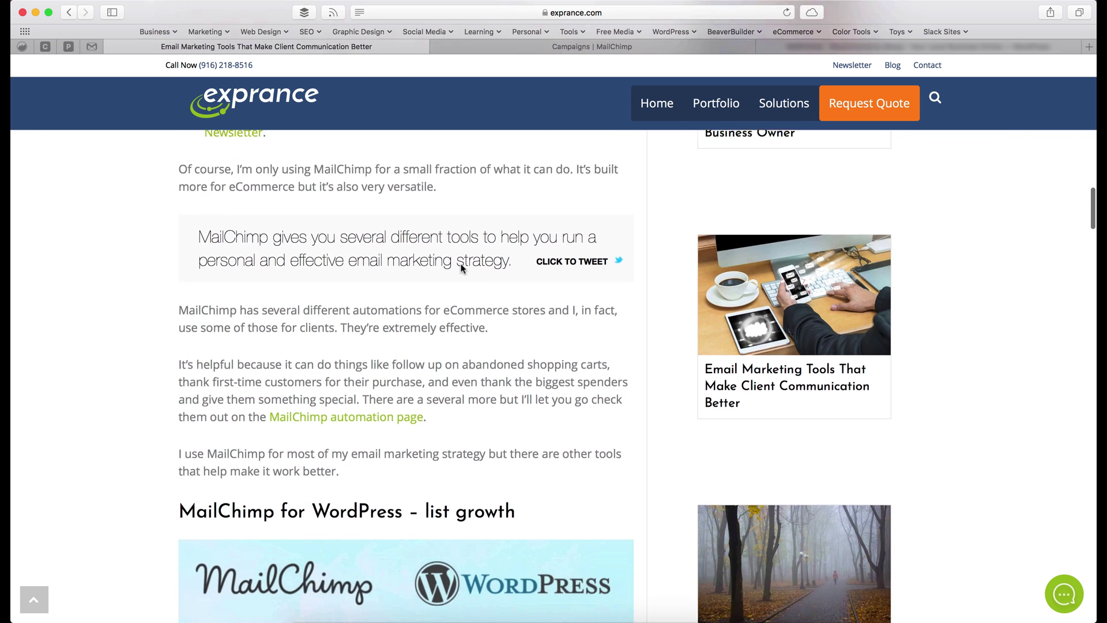
scroll(462, 264, down, 2)
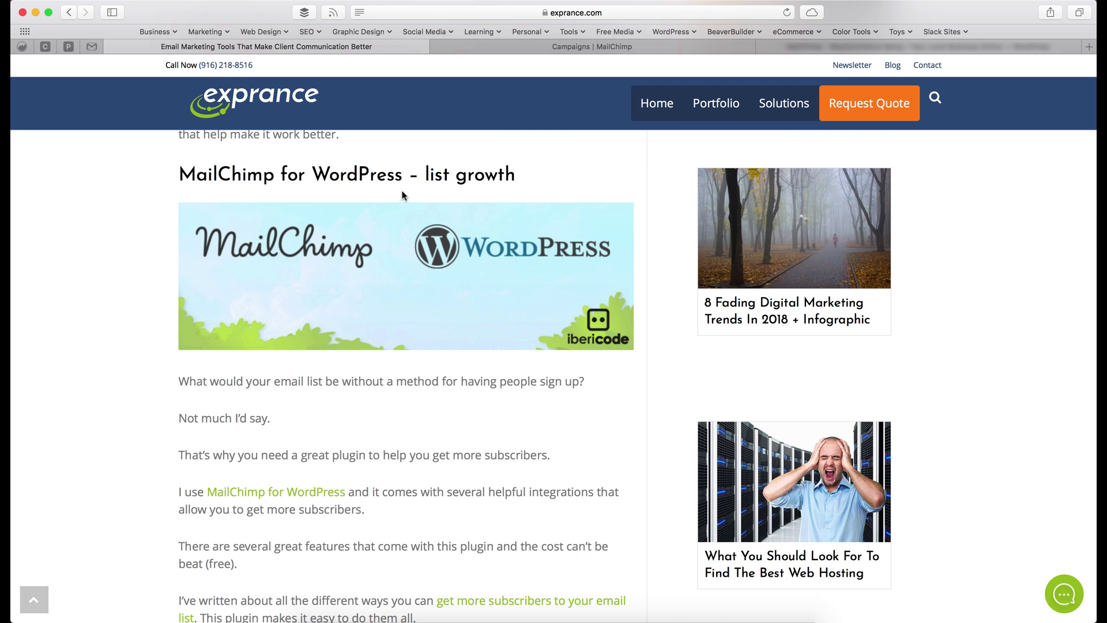
scroll(467, 271, down, 1)
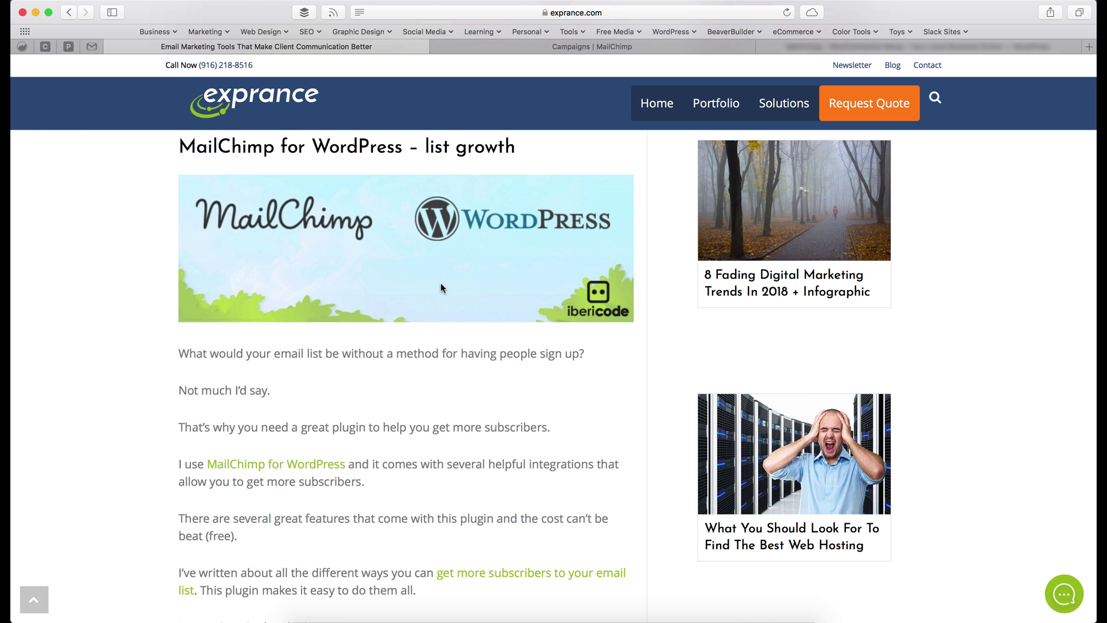
Step: Go back from the MailChimp for WordPress section to the newsletter sign-up form beside the article's introduction
scroll(440, 284, up, 3)
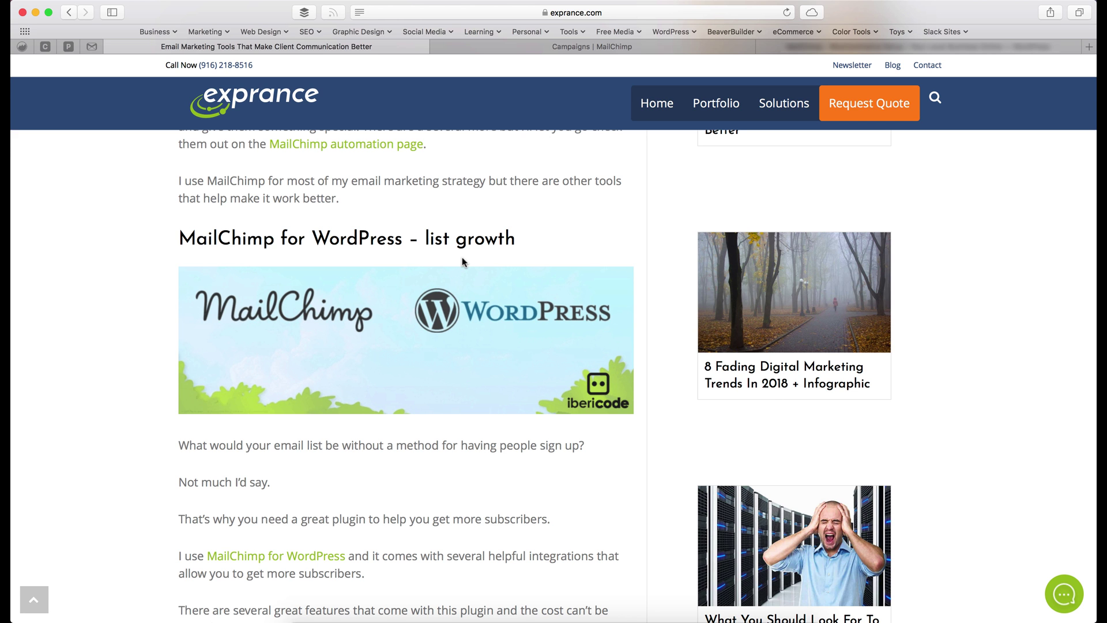
scroll(462, 263, down, 5)
scroll(453, 281, up, 15)
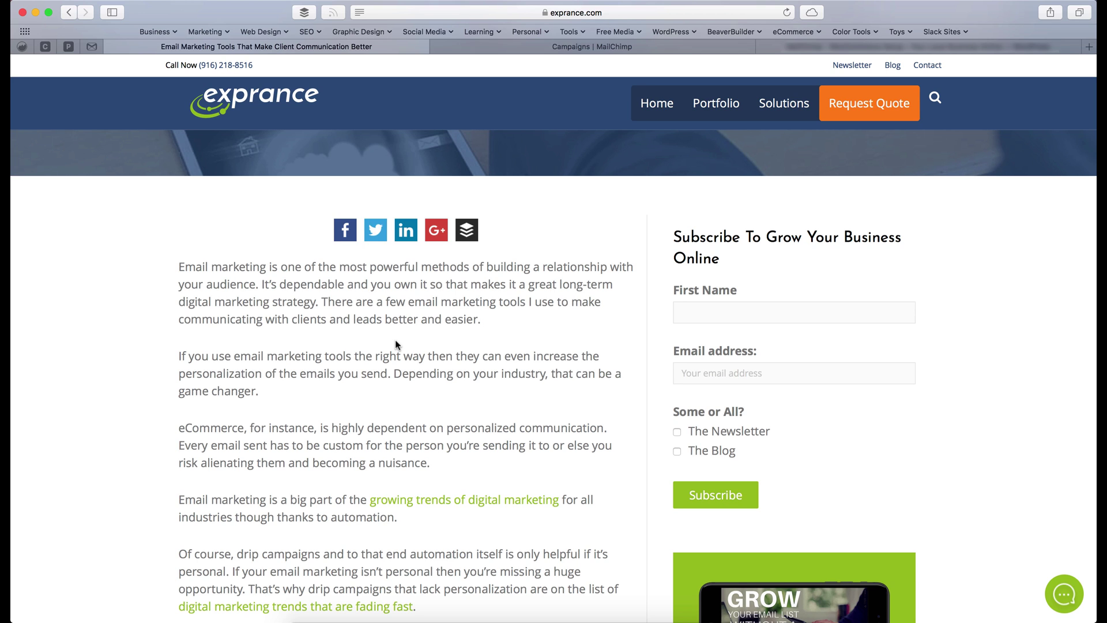
Step: Find the comment form below the article and toggle its "Email me tips to help grow my business online." checkbox on and off
scroll(425, 324, down, 10)
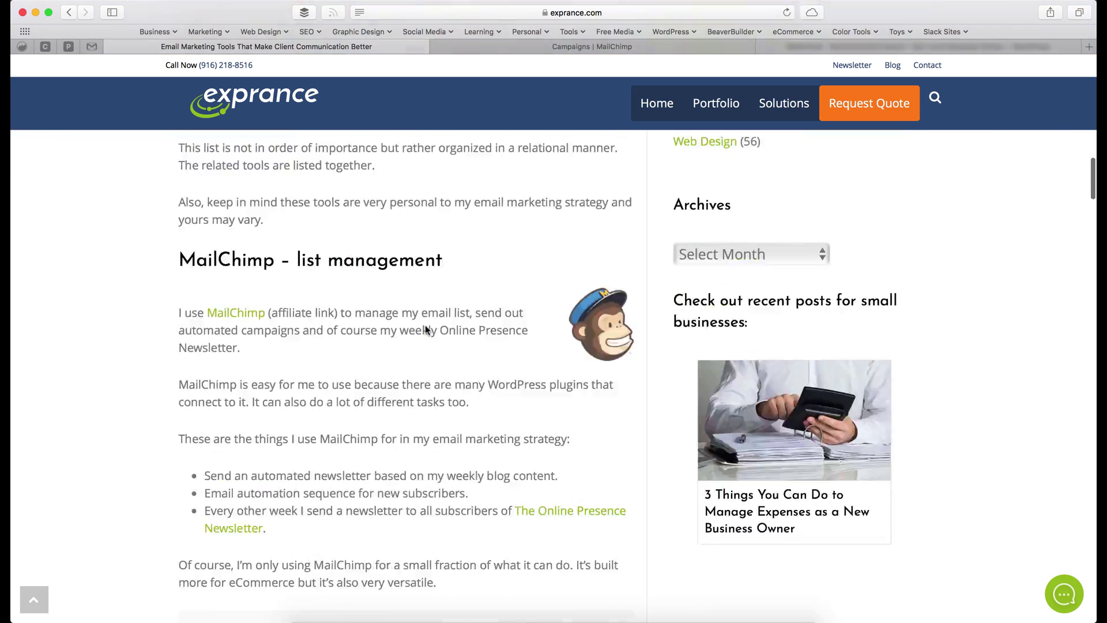
scroll(426, 329, down, 15)
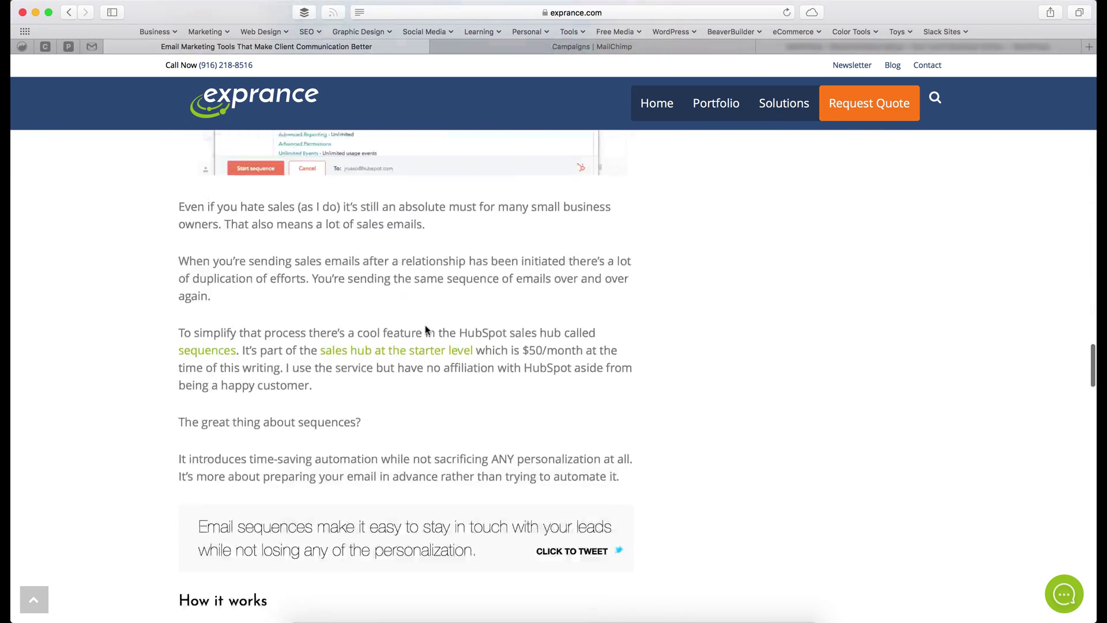
scroll(426, 329, down, 20)
scroll(427, 329, up, 5)
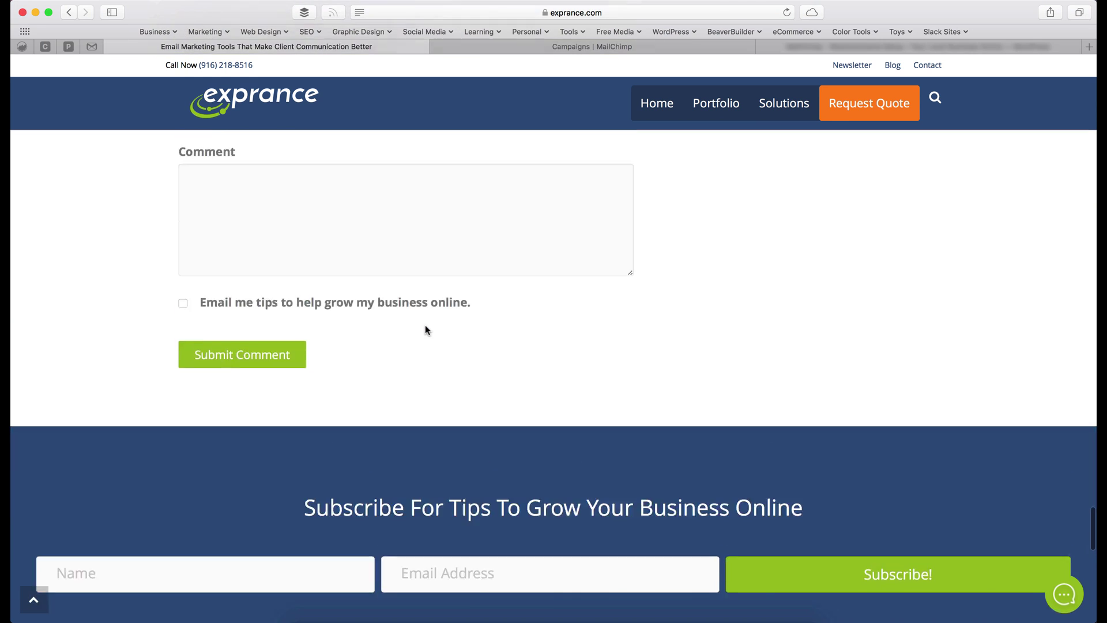
scroll(425, 324, up, 5)
scroll(226, 371, up, 2)
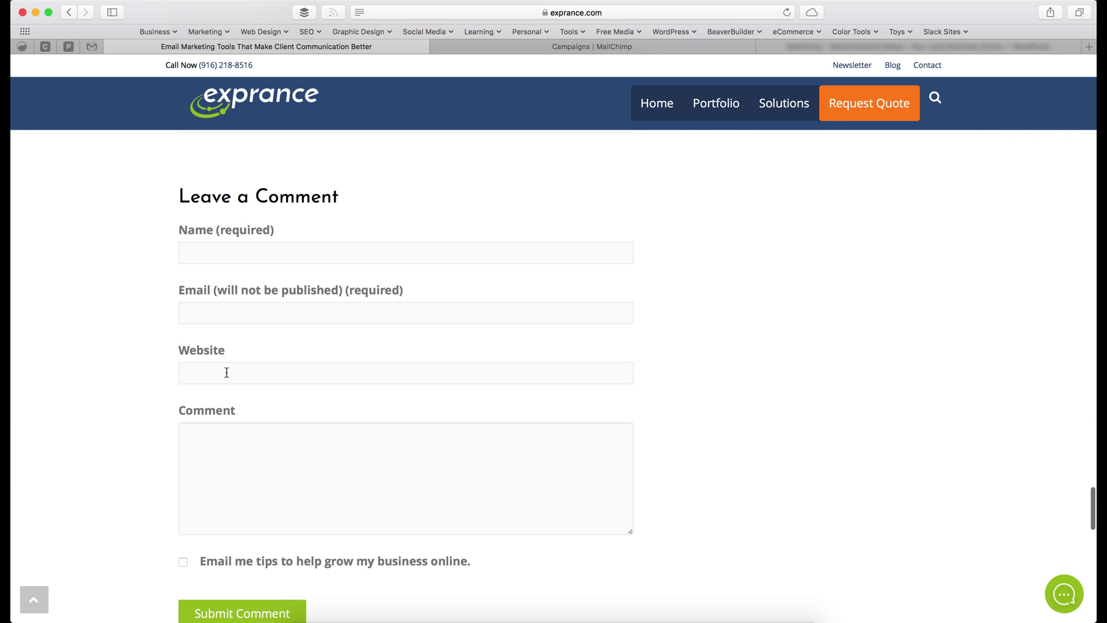
scroll(183, 506, down, 2)
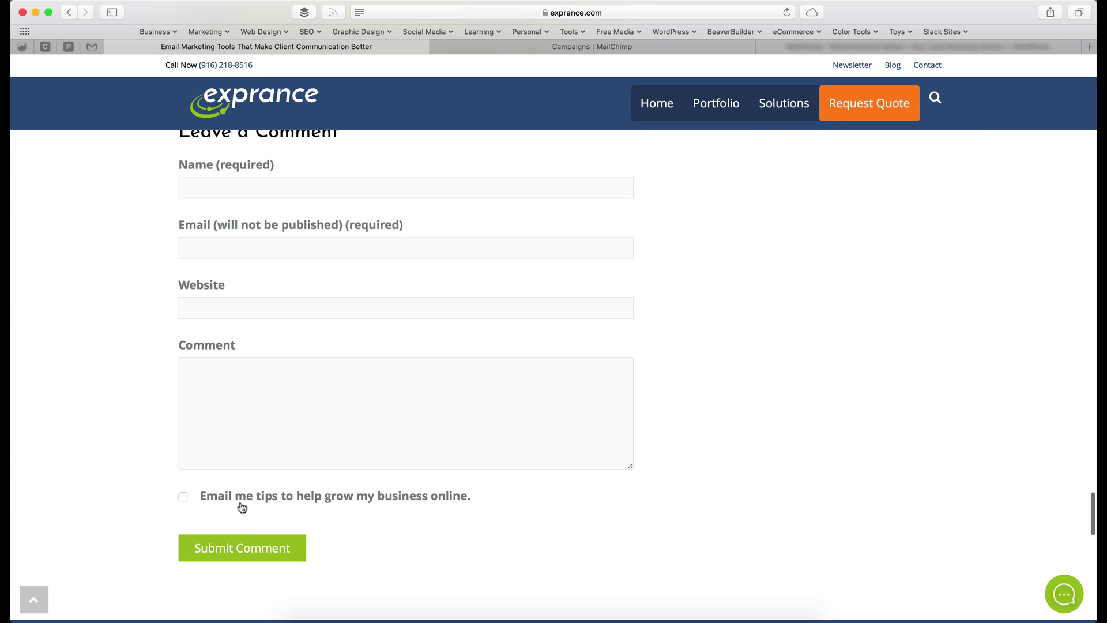
click(218, 501)
click(218, 501)
click(219, 501)
click(219, 501)
Step: Return to the article's section on MailChimp for WordPress list growth
scroll(431, 364, up, 10)
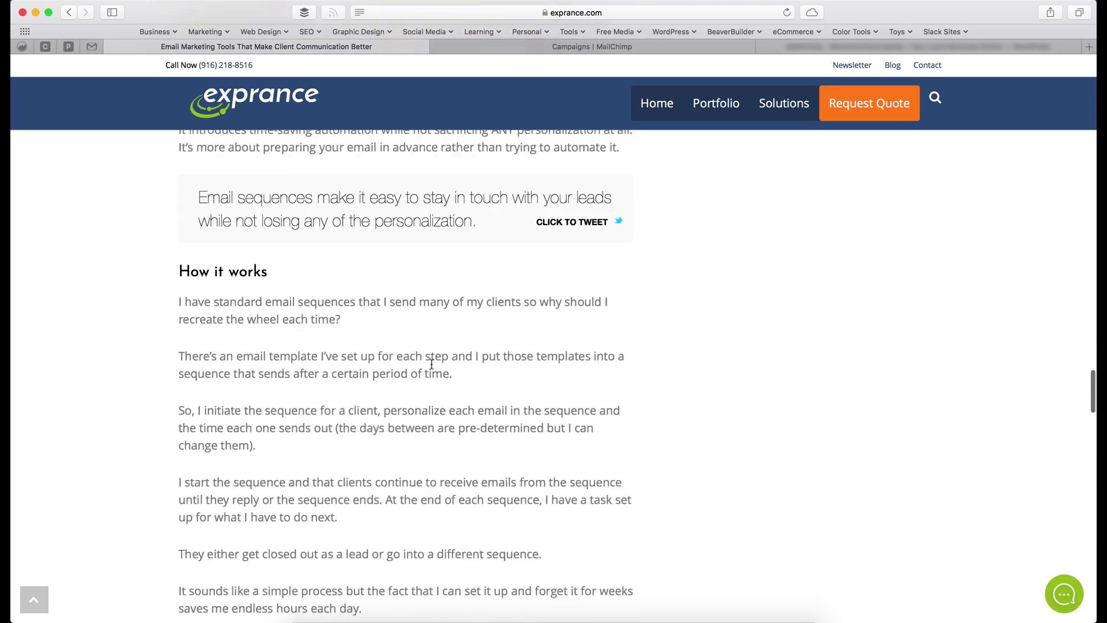
scroll(432, 363, up, 15)
scroll(432, 364, down, 5)
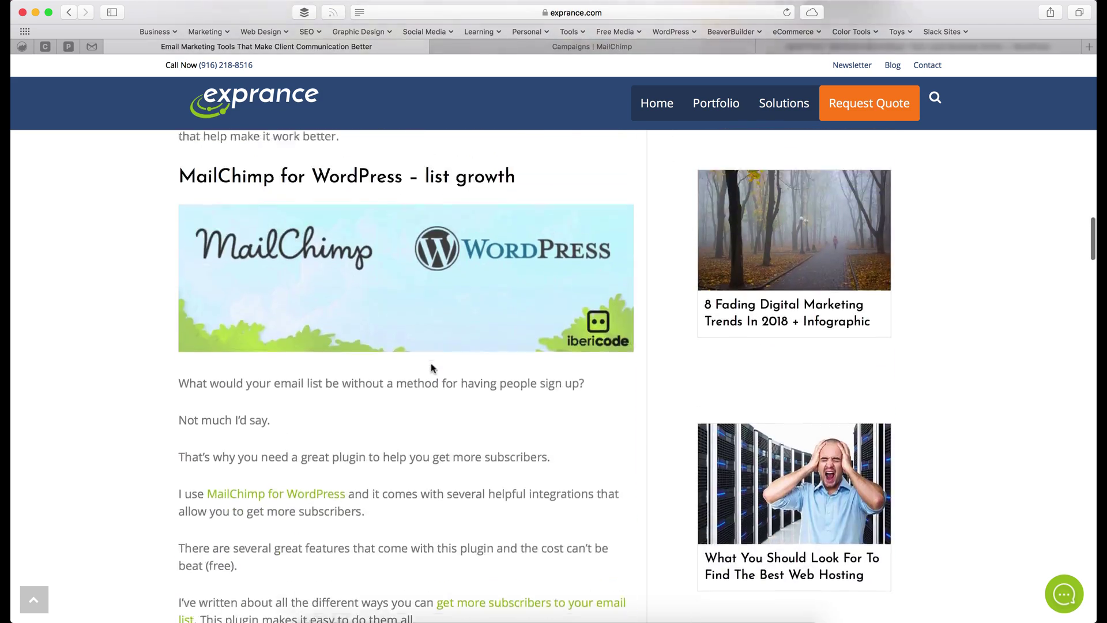
scroll(432, 366, up, 1)
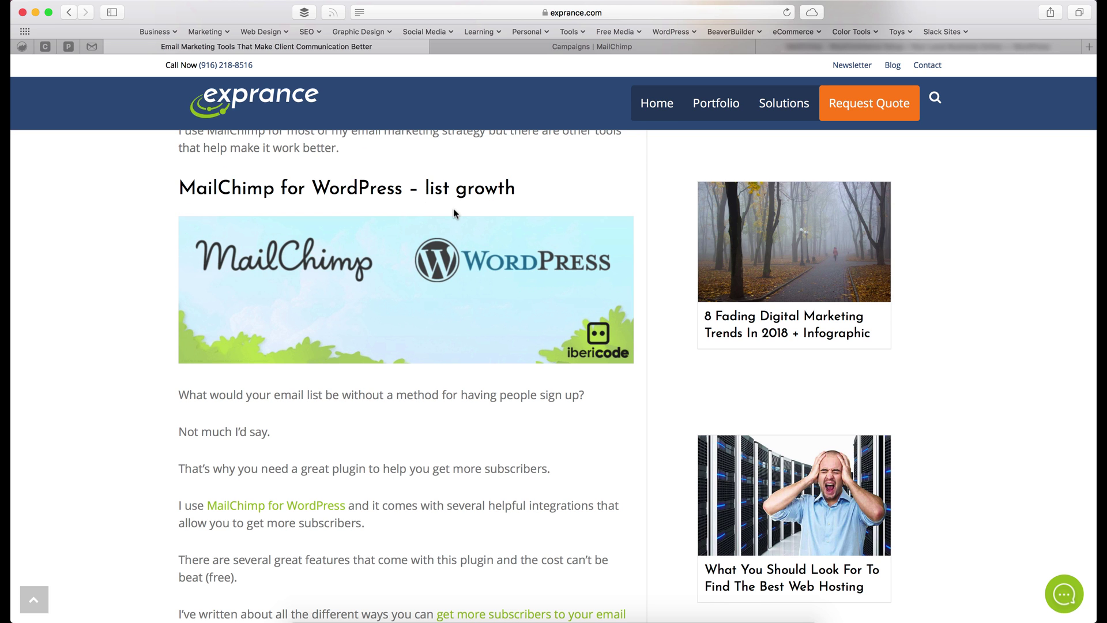
Step: Switch to the Chrome window and show the MailChimp for WordPress general settings with the API status and lists
key(ctrl+Up)
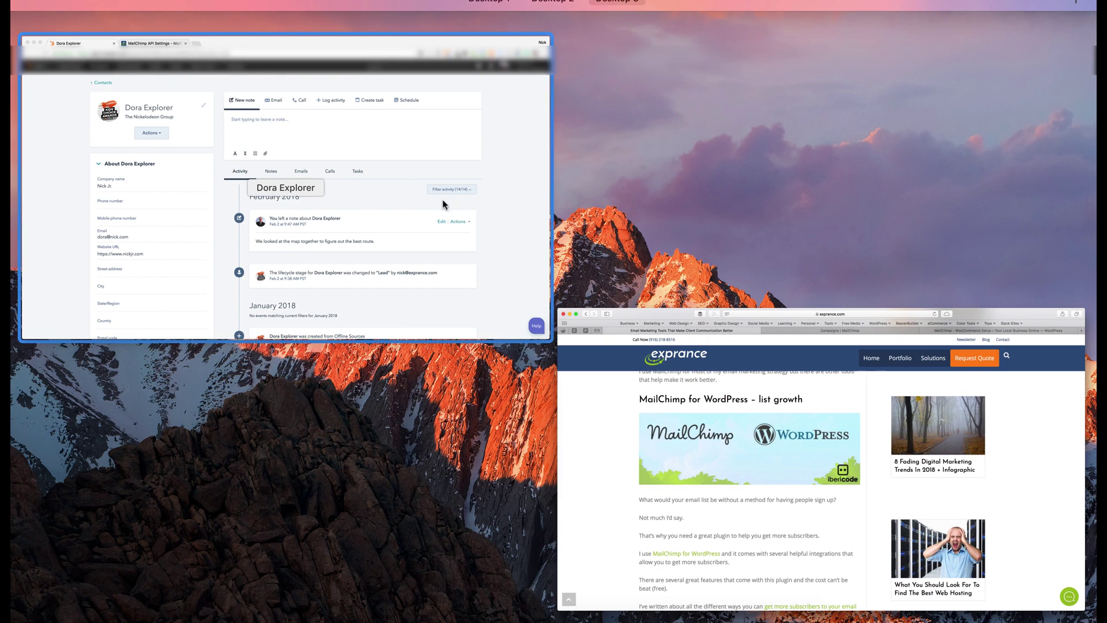
click(444, 202)
click(294, 15)
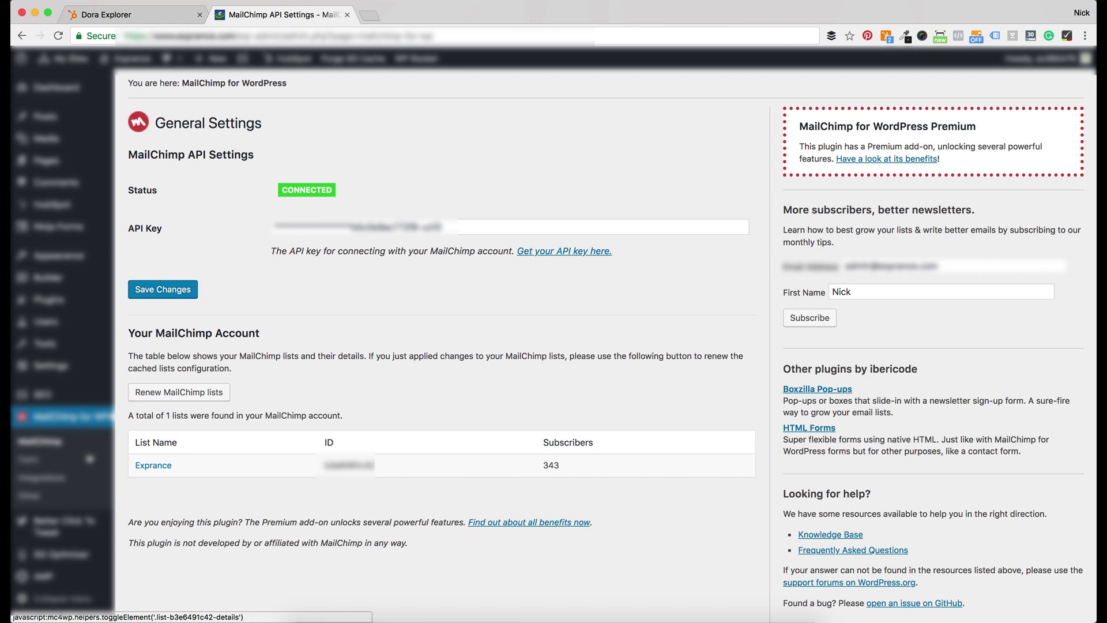
Step: Open the Newsletter Sign Up form for editing and examine its available fields and form markup
click(65, 462)
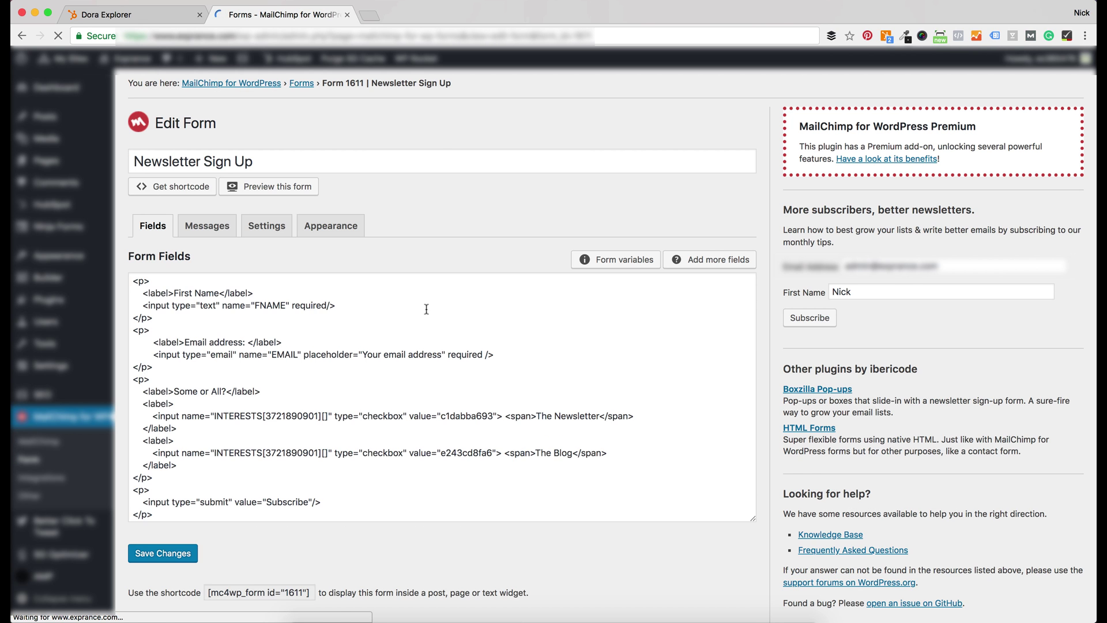
scroll(424, 231, down, 5)
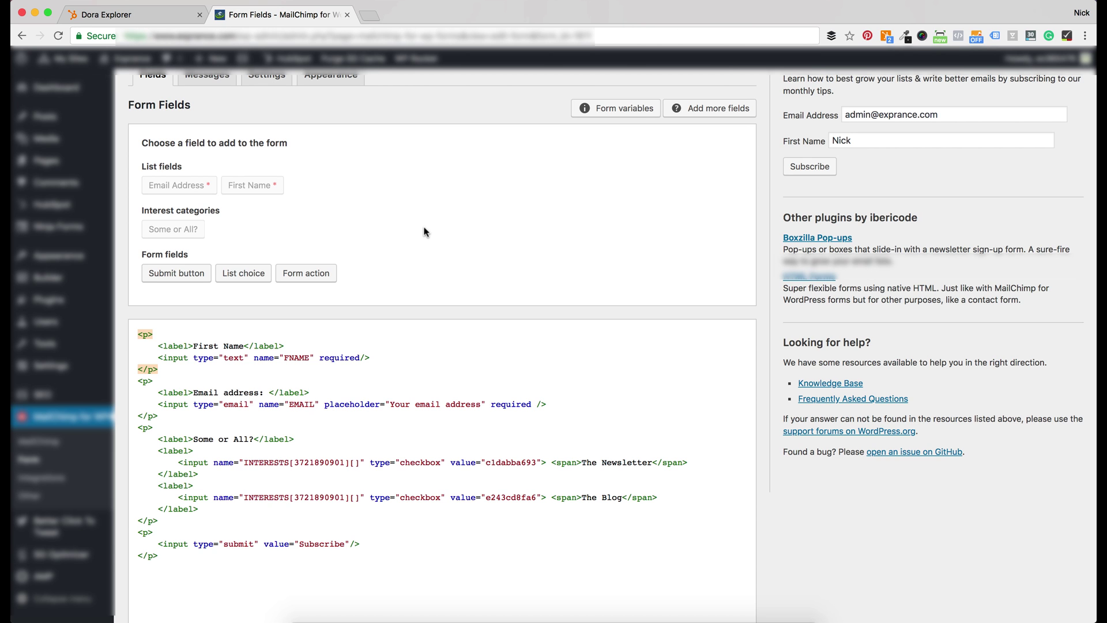
scroll(424, 230, down, 4)
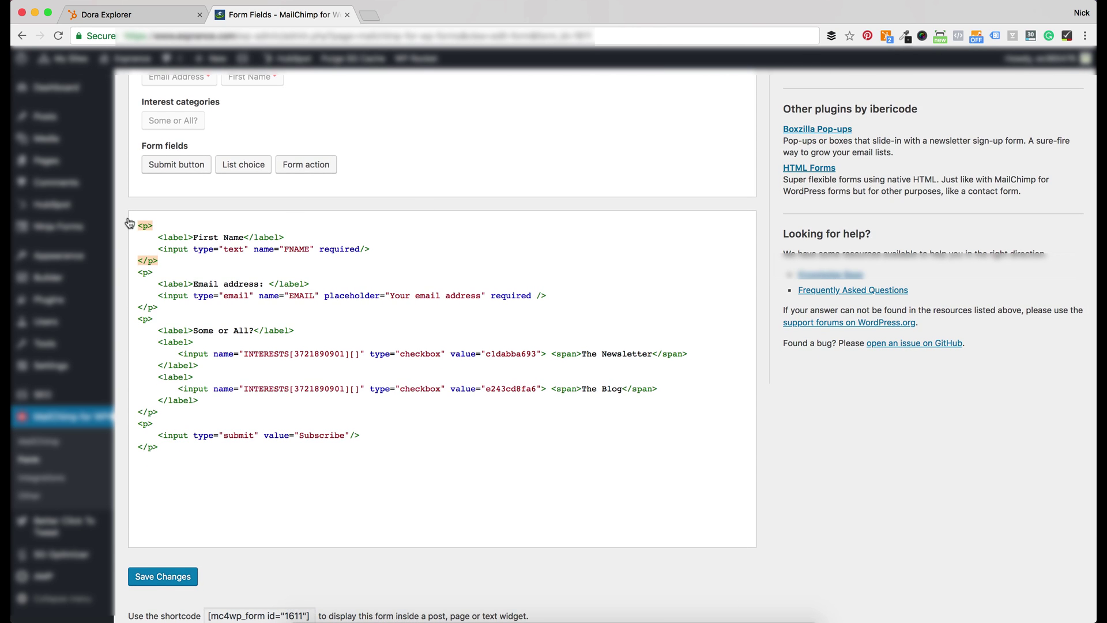
mouse_move(74, 259)
scroll(432, 205, up, 3)
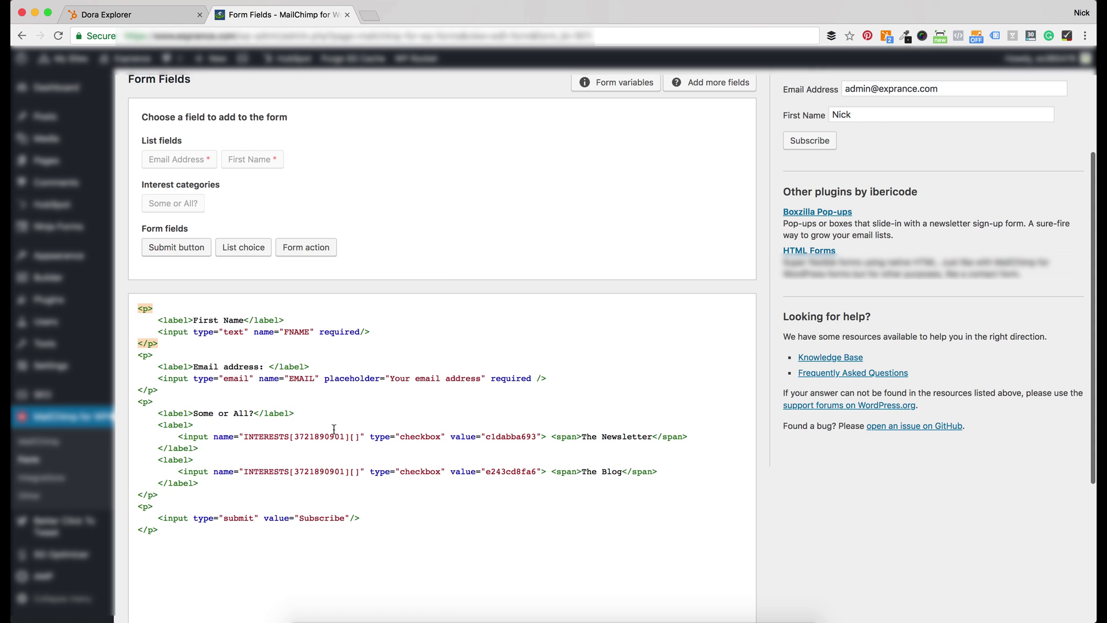
scroll(444, 256, down, 1)
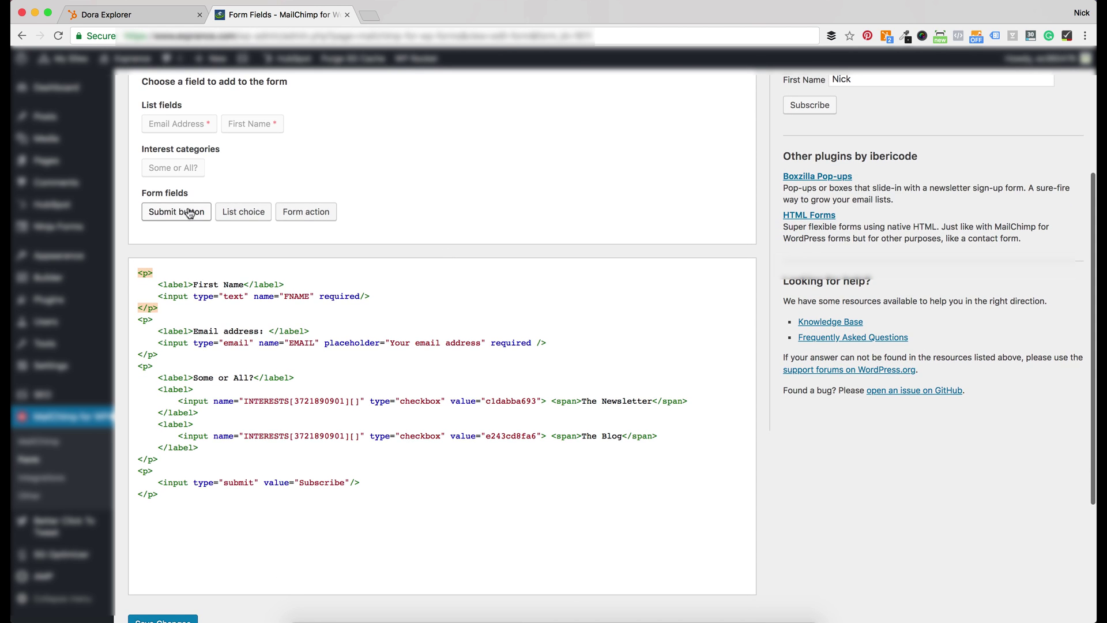
scroll(410, 227, up, 4)
scroll(410, 228, down, 1)
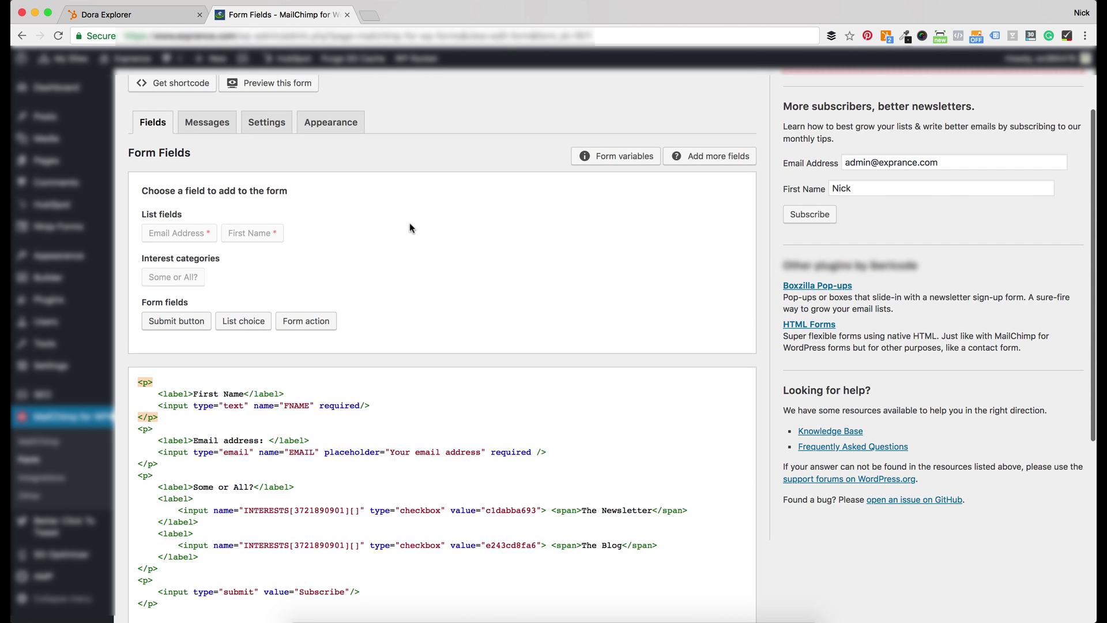
Step: Review the sign-up form's response messages and its MailChimp-specific settings, such as list choice and double opt-in
click(207, 122)
scroll(255, 308, down, 10)
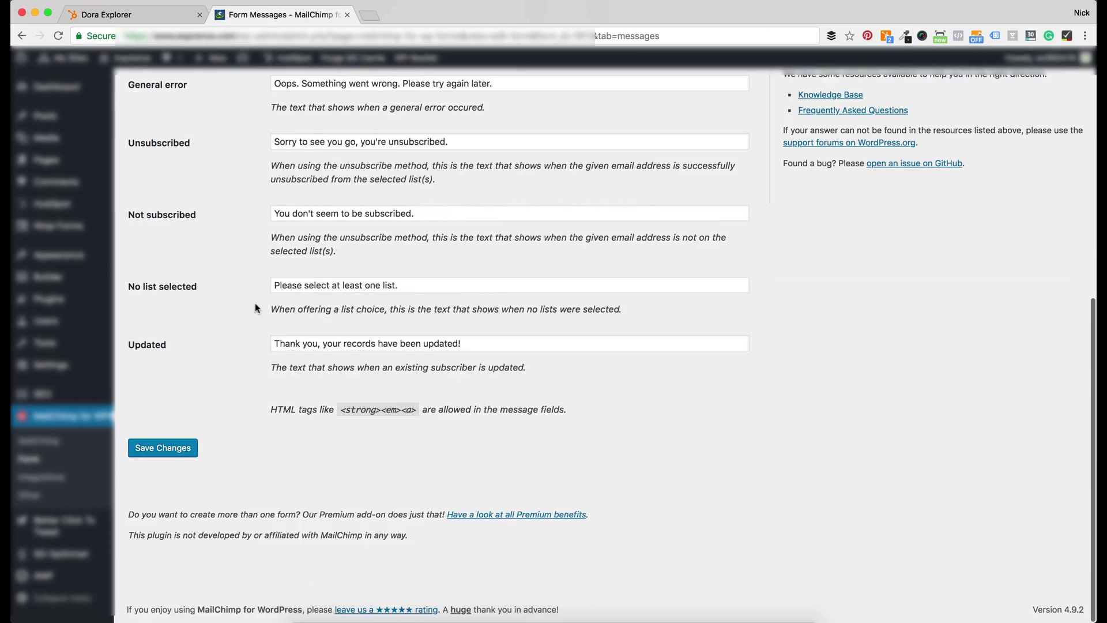
scroll(255, 307, up, 10)
click(262, 195)
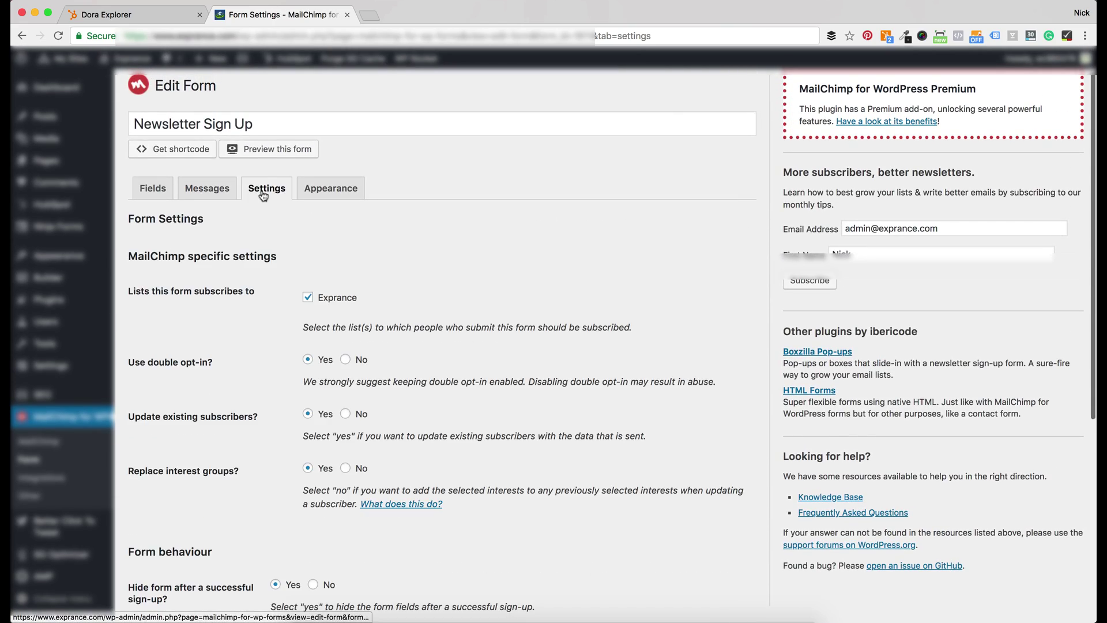
scroll(261, 307, down, 3)
scroll(261, 307, up, 5)
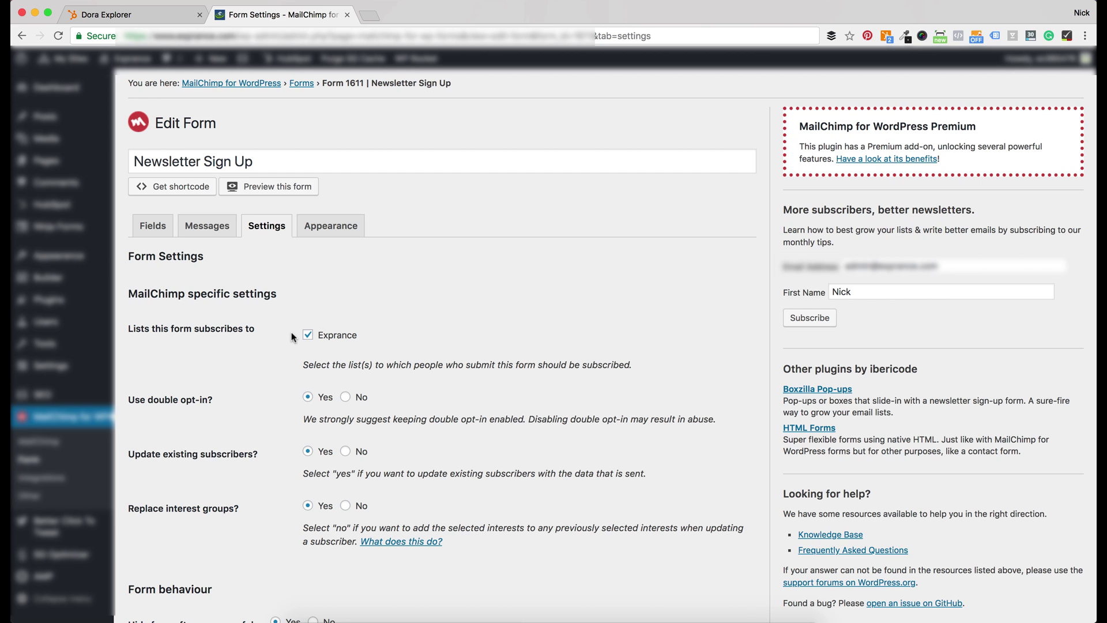
Step: View the sign-up form's appearance options and list the available form styles, keeping Basic selected
click(326, 225)
click(314, 291)
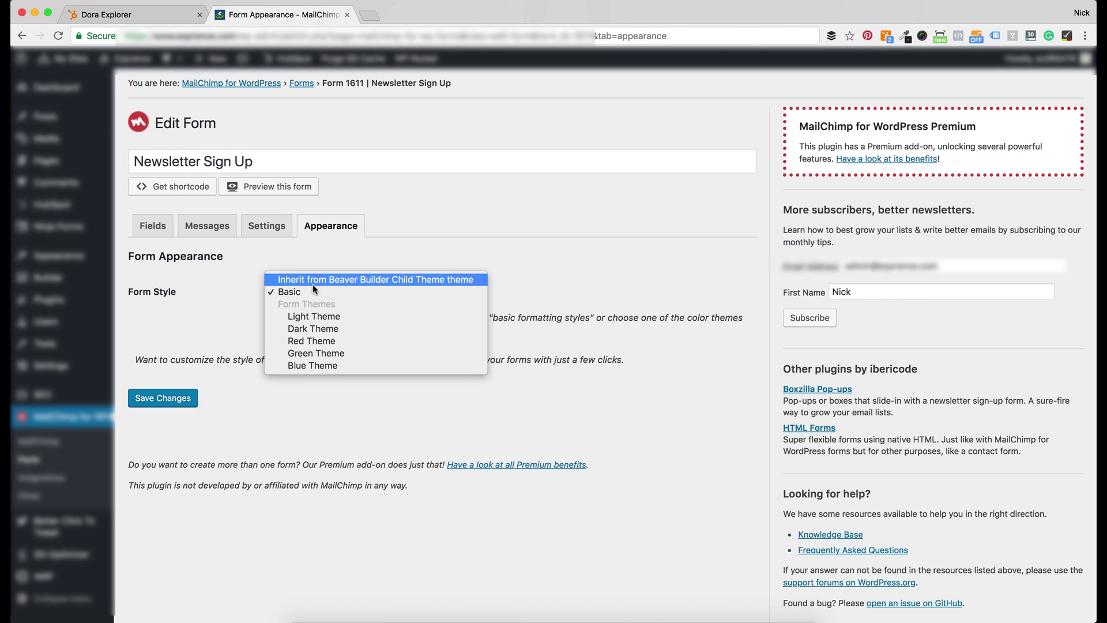
click(226, 282)
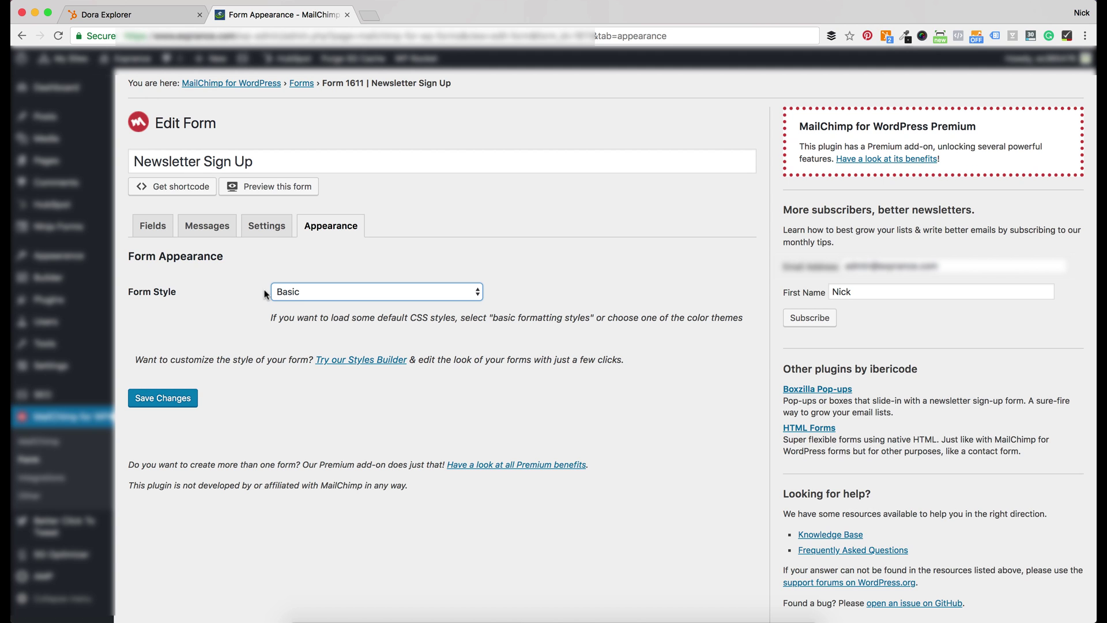
Step: Open the MailChimp for WordPress integrations and review the enabled and available ones
click(46, 480)
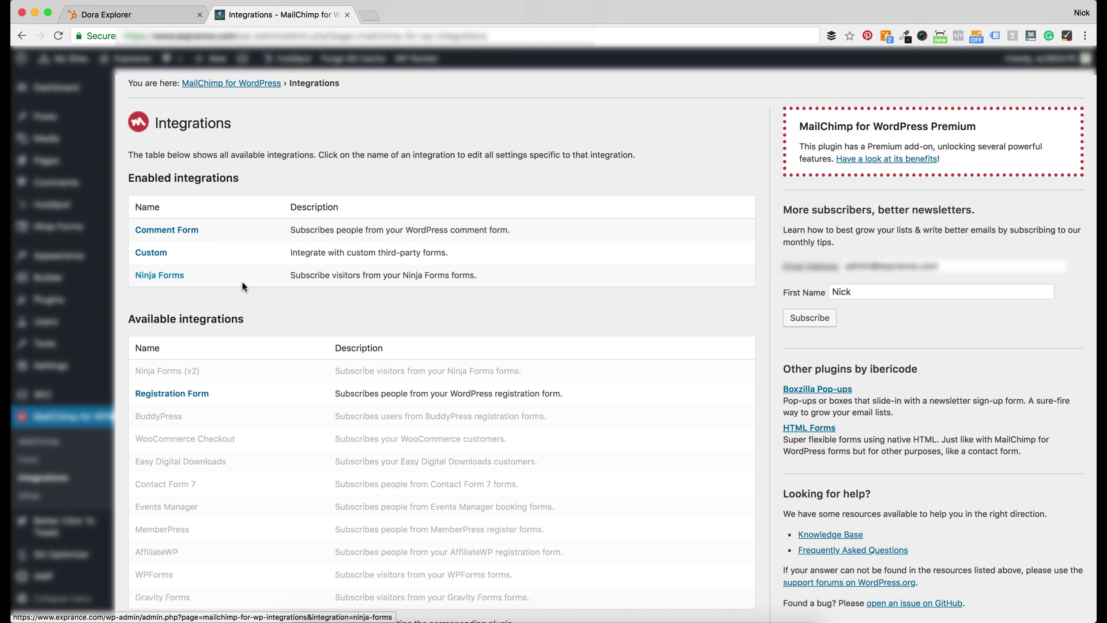
scroll(248, 282, down, 2)
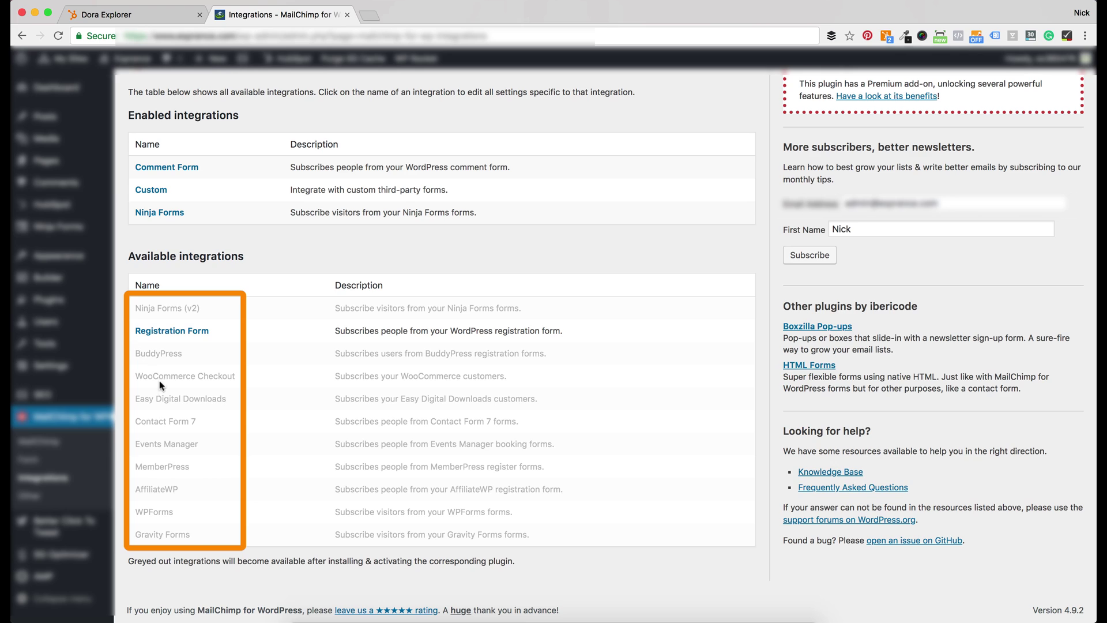
scroll(175, 314, up, 2)
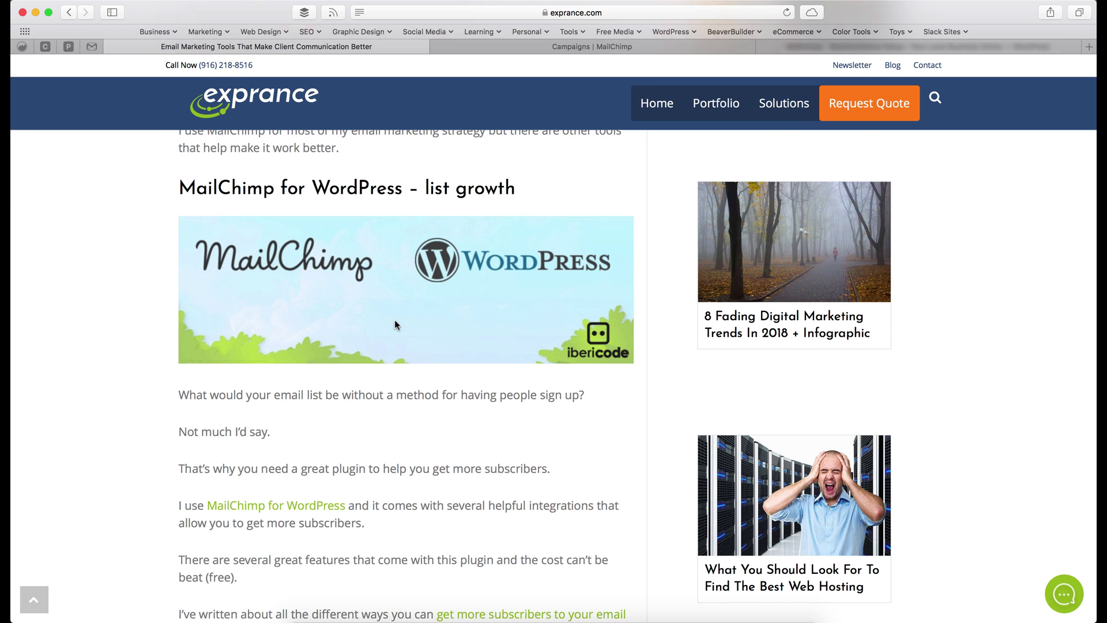
Step: Back in the article, skim the plugin's integrations list and continue to the Official MailChimp WooCommerce plugin section
scroll(395, 323, down, 10)
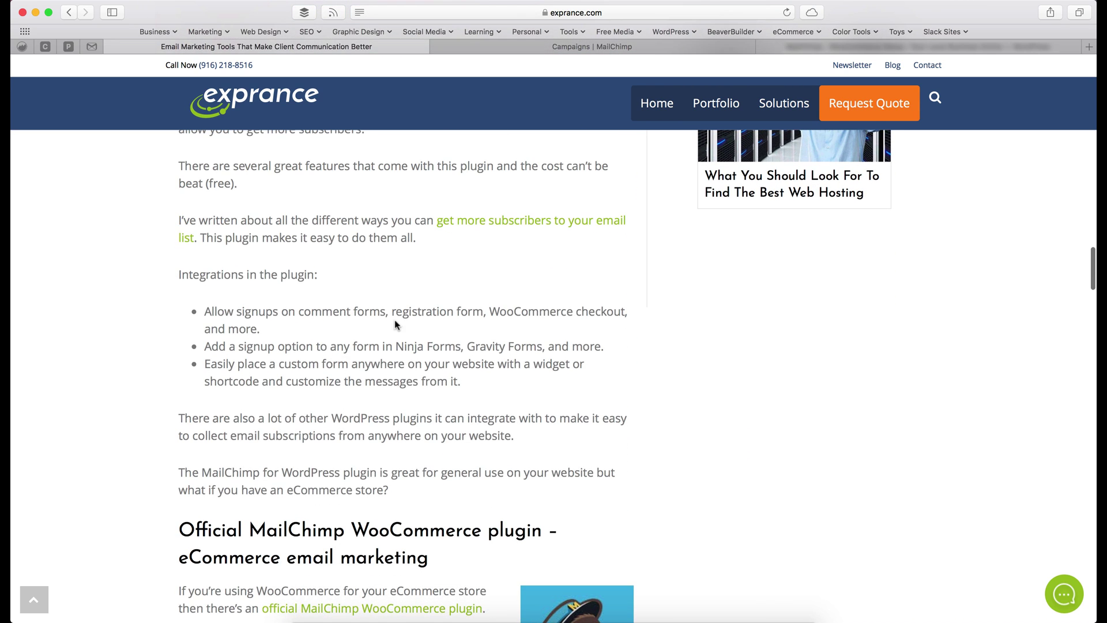
scroll(377, 265, up, 11)
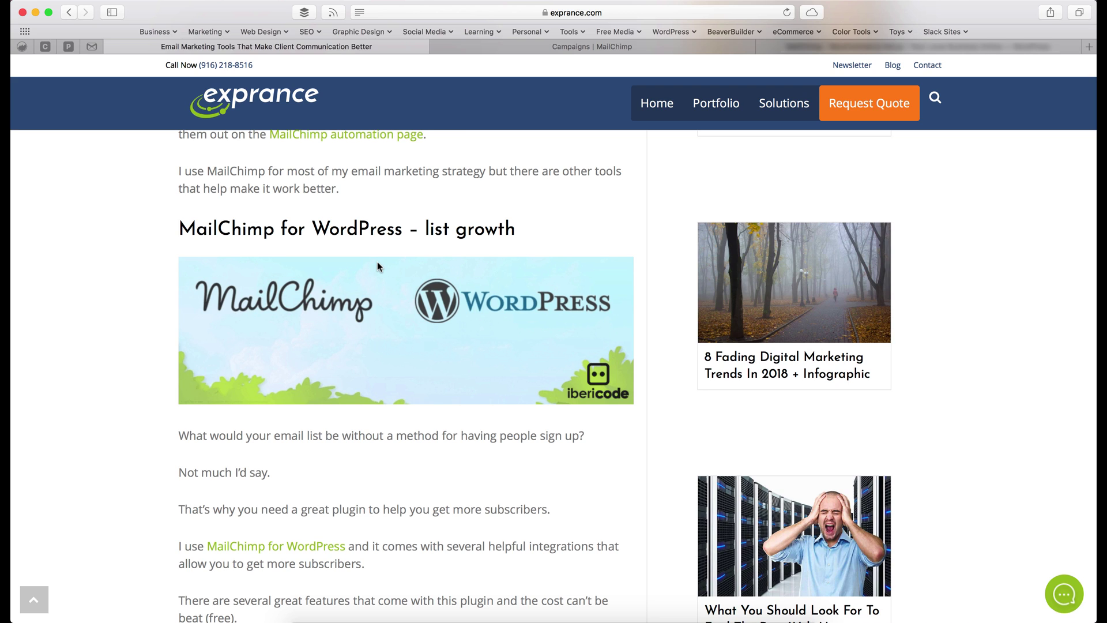
scroll(394, 304, down, 13)
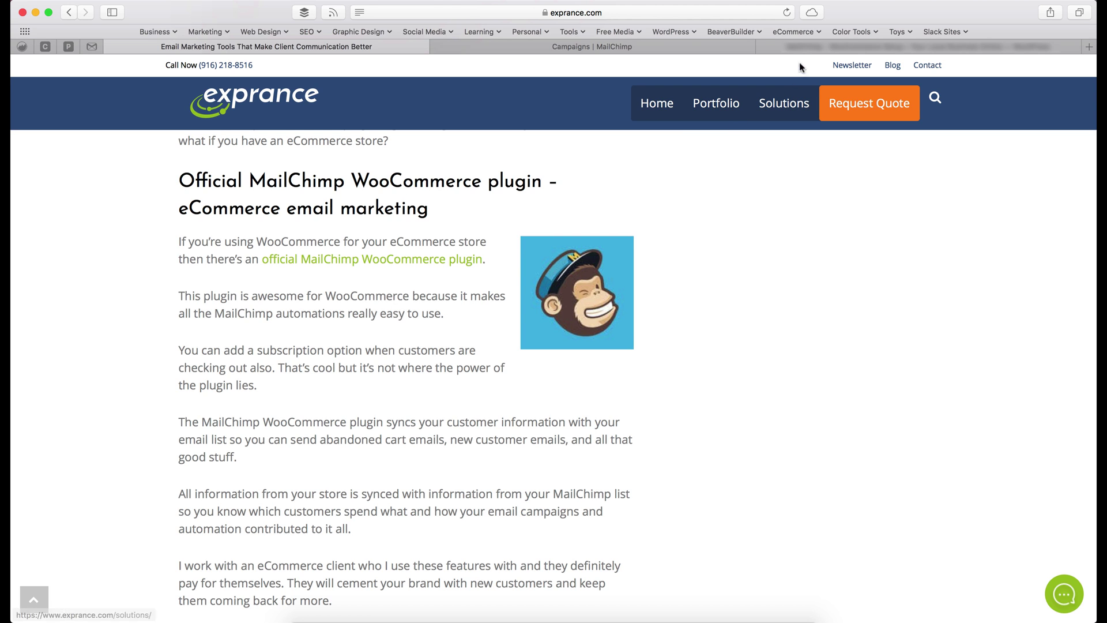
Step: Open the MailChimp WooCommerce plugin settings and review the API connection and the store and locale settings
click(803, 47)
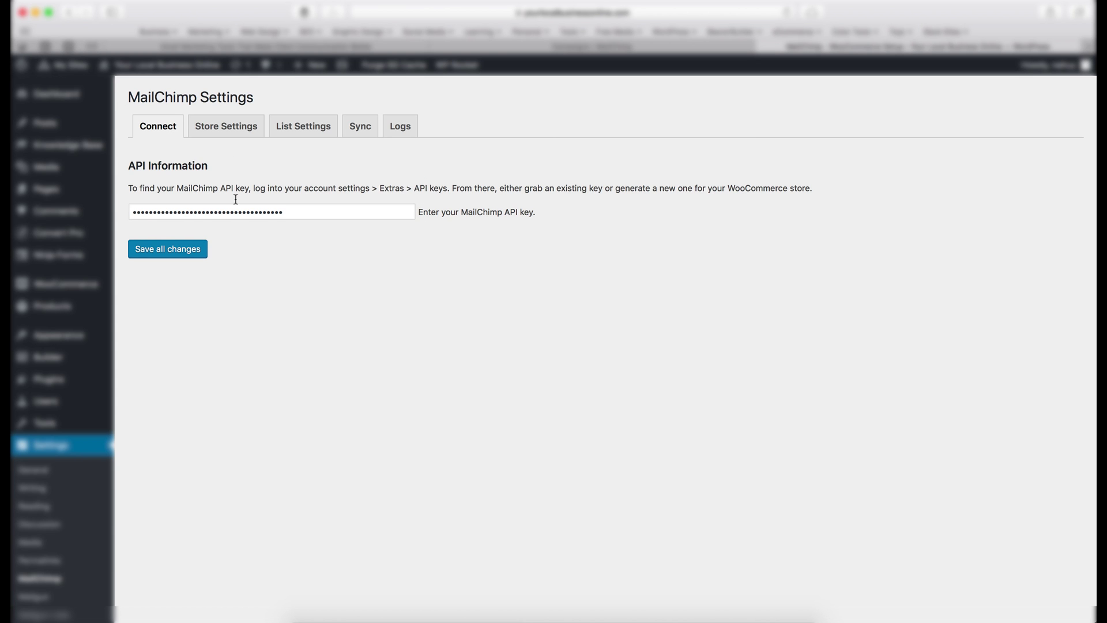
click(242, 131)
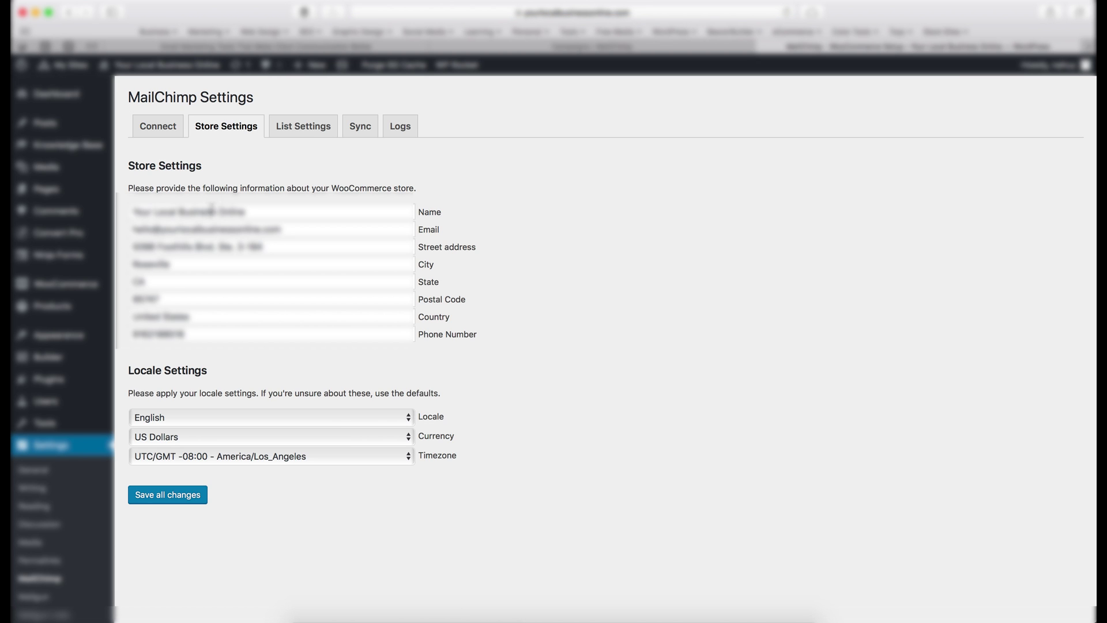
click(273, 211)
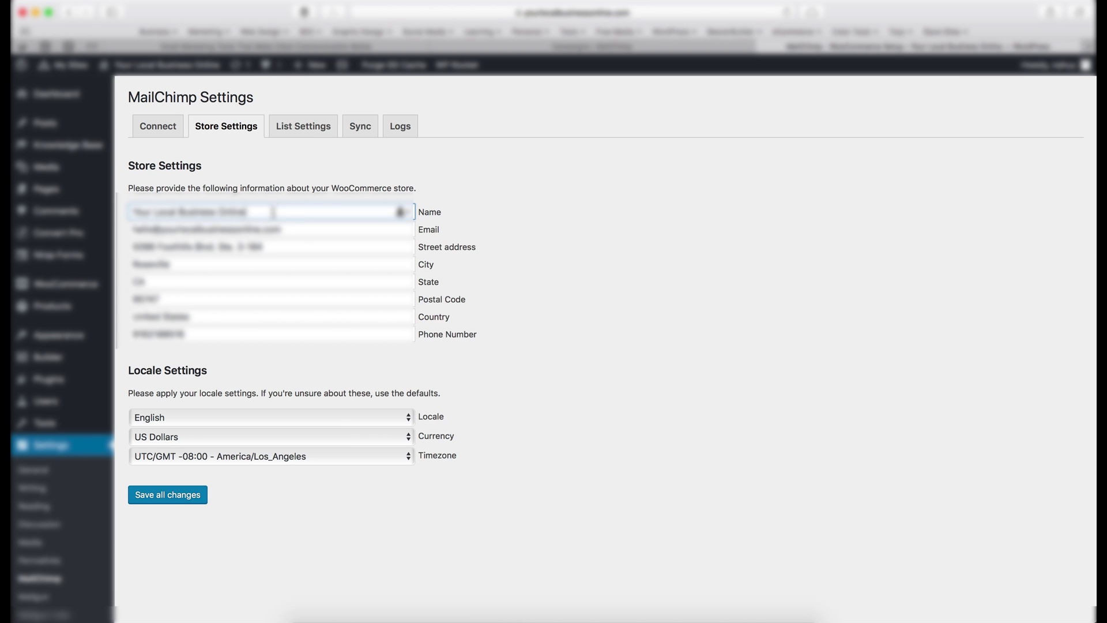
click(484, 270)
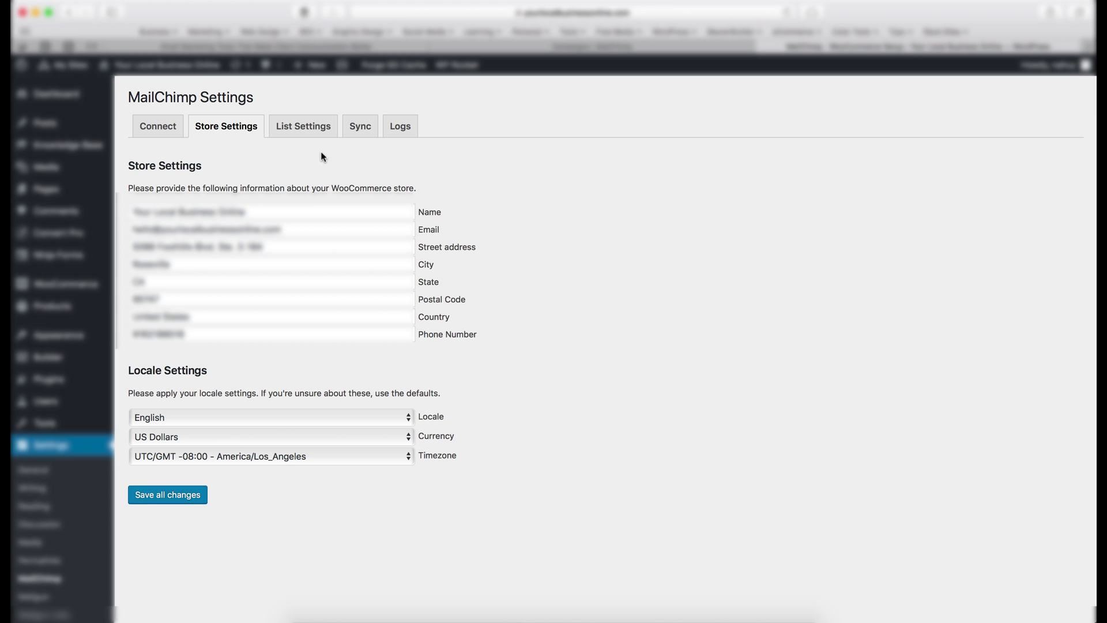
Step: Review the WooCommerce plugin's list settings, including the opt-in text, checkbox display and form action, and check the sync progress
click(321, 136)
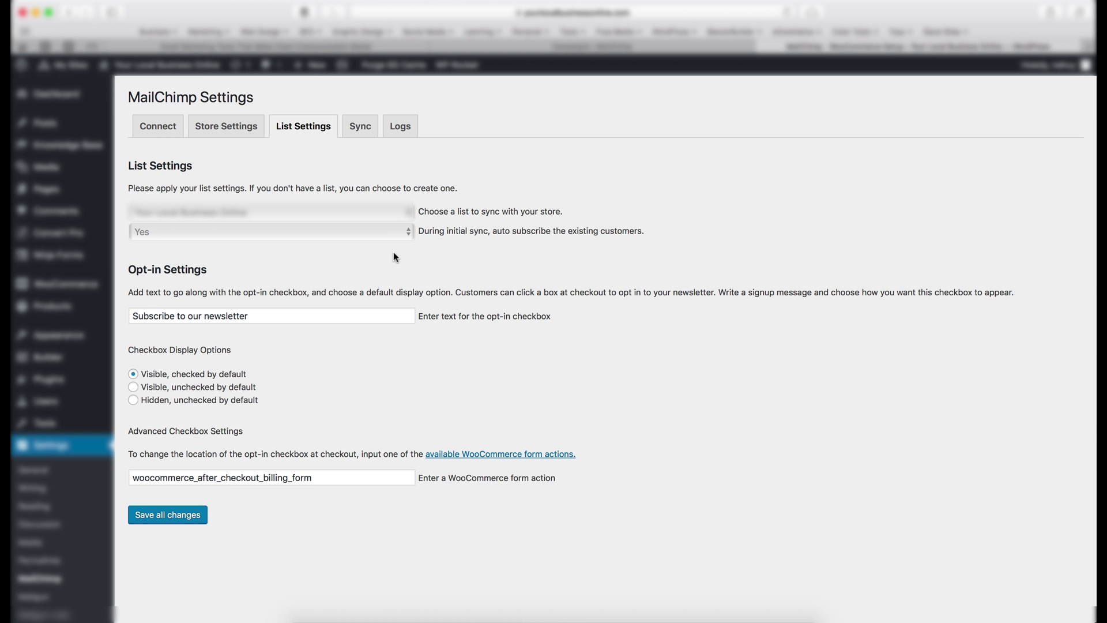
scroll(393, 264, down, 1)
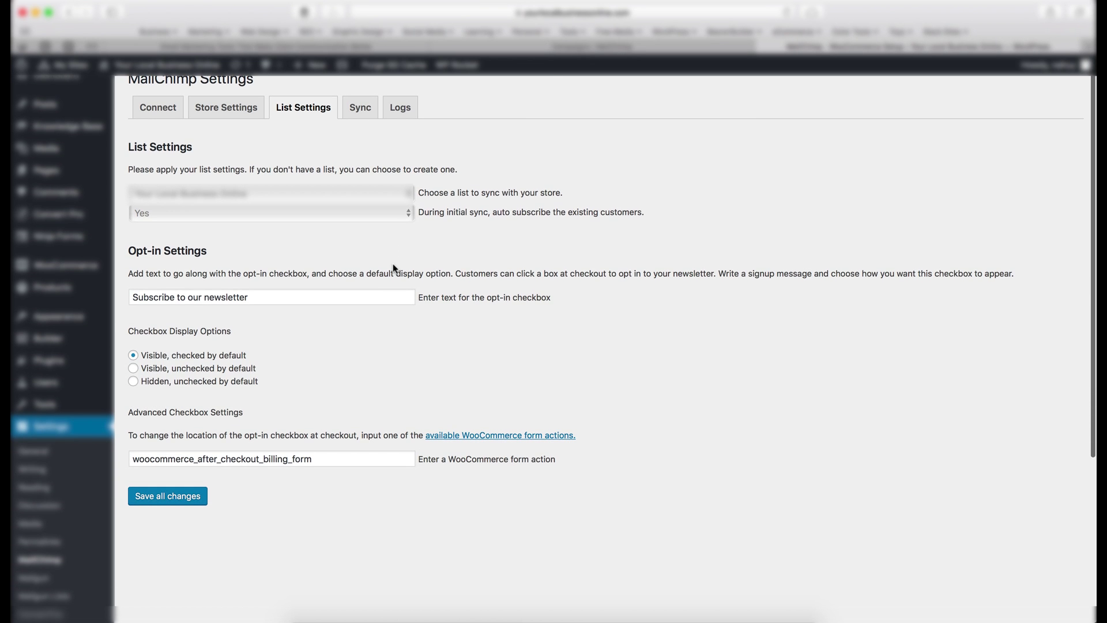
click(377, 295)
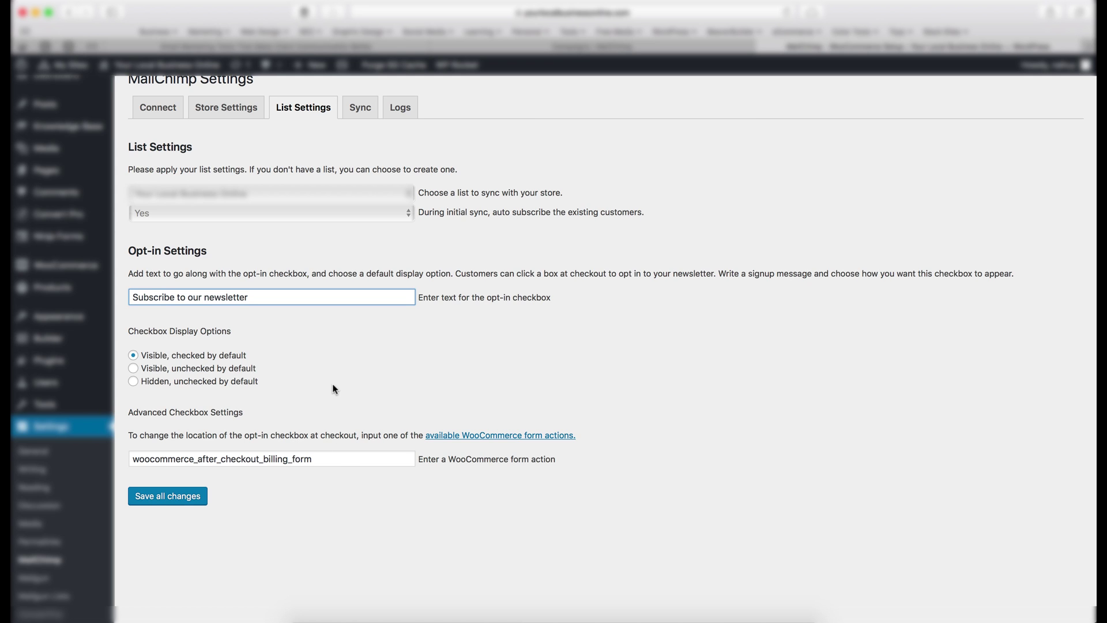
click(340, 458)
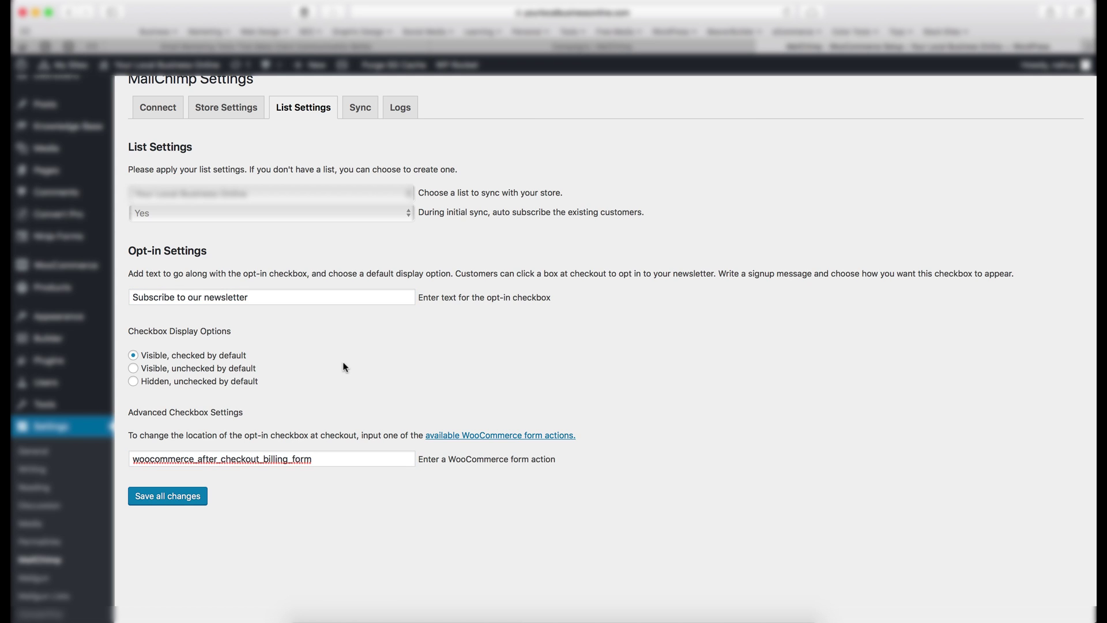
click(355, 117)
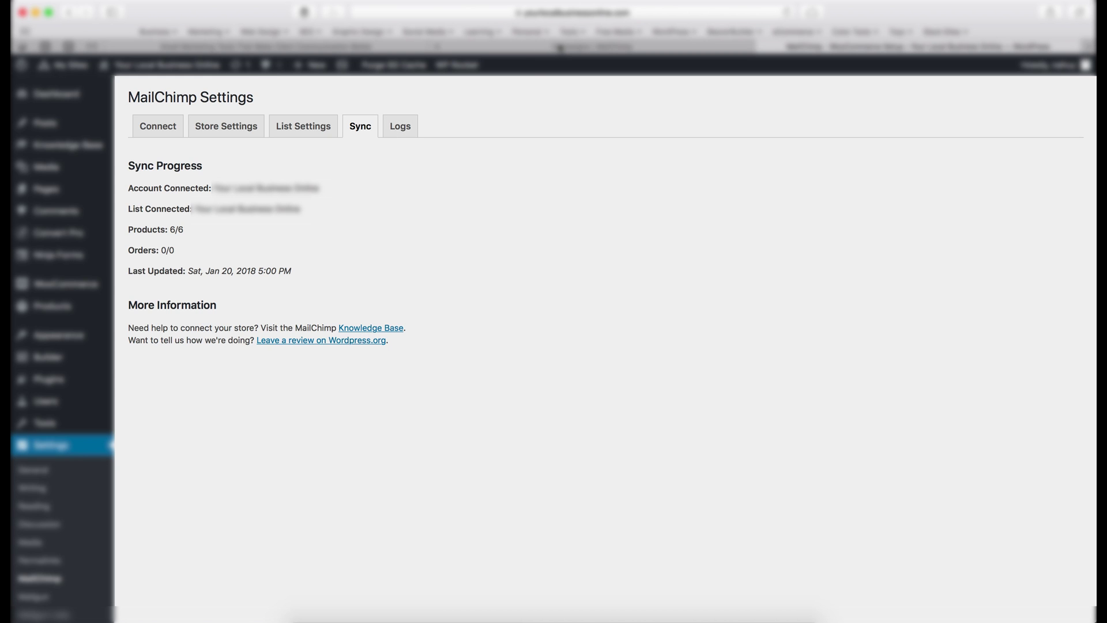
Step: View MailChimp's e-commerce automation emails alongside the article's Official MailChimp WooCommerce plugin section, ending back in the article
click(559, 48)
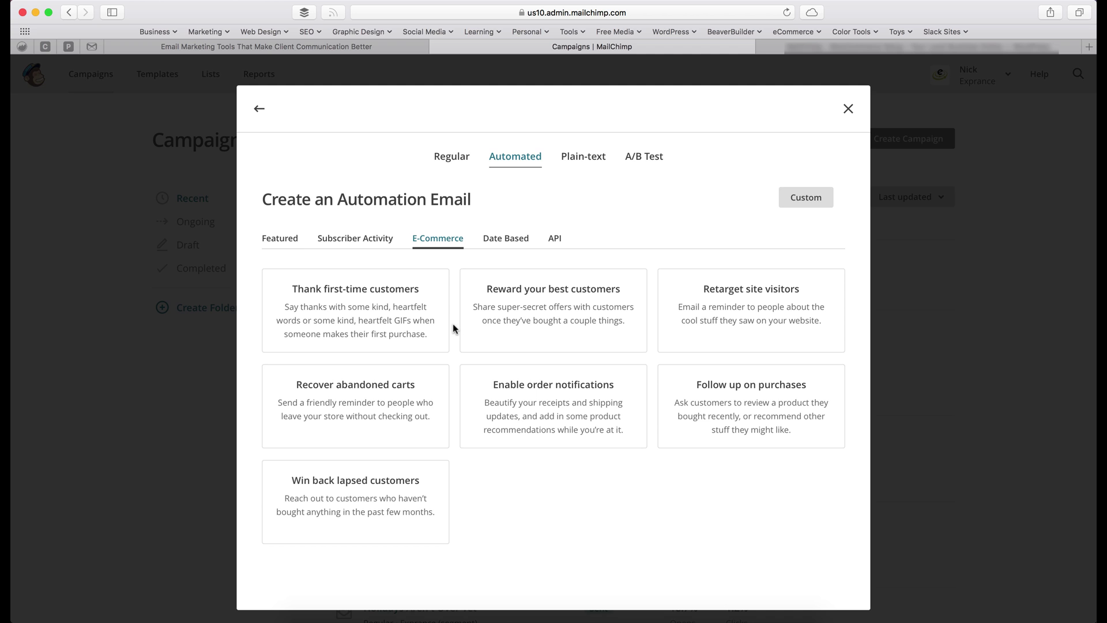
click(266, 52)
scroll(488, 299, up, 1)
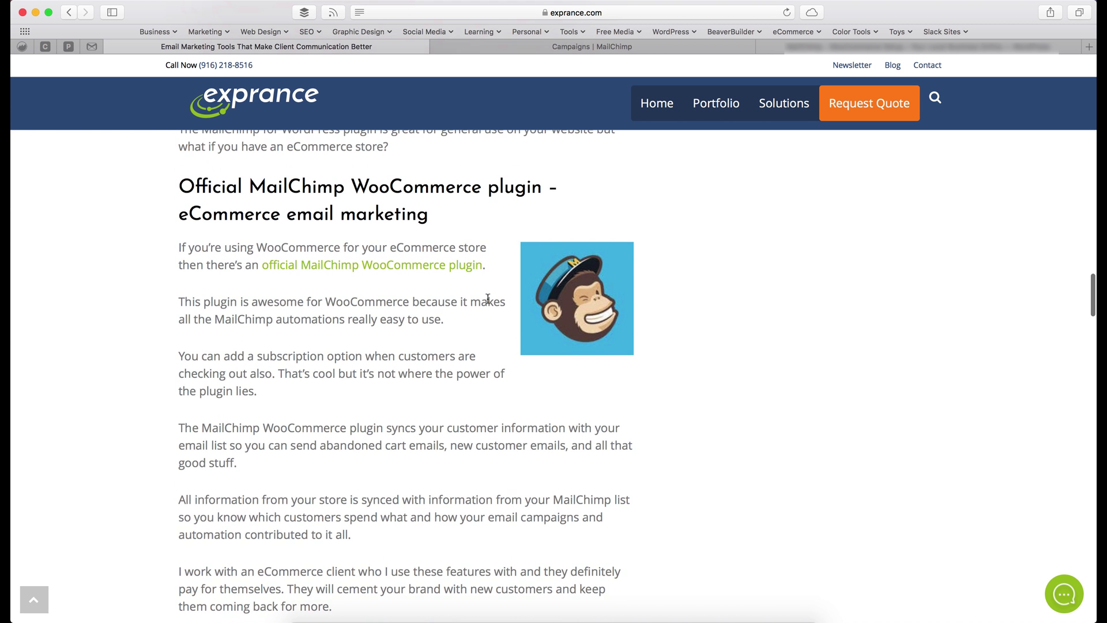
click(559, 50)
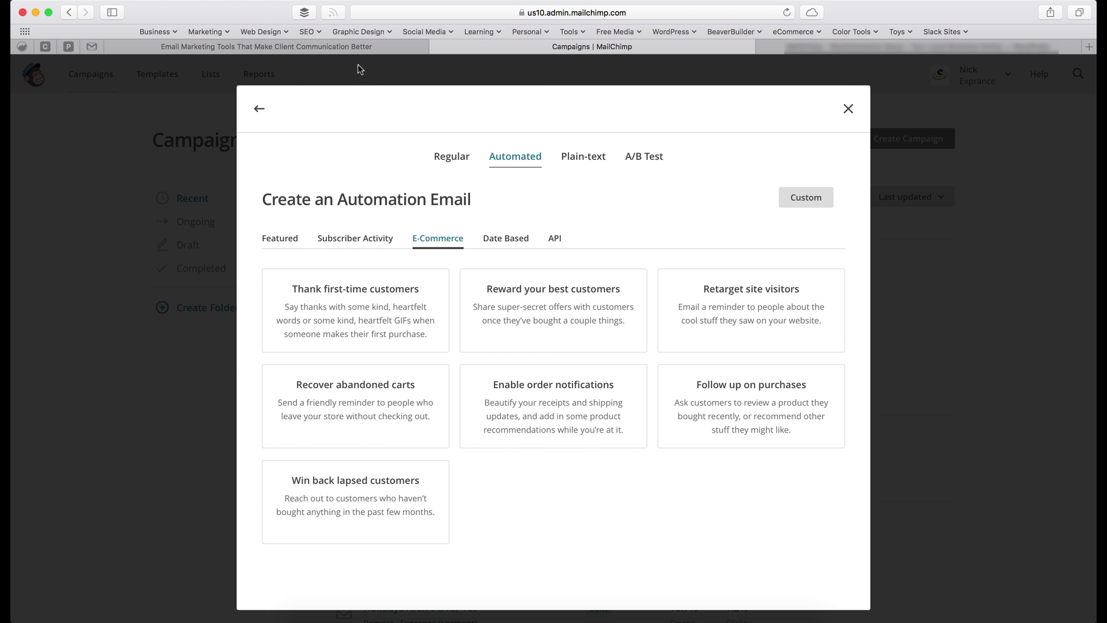
click(361, 48)
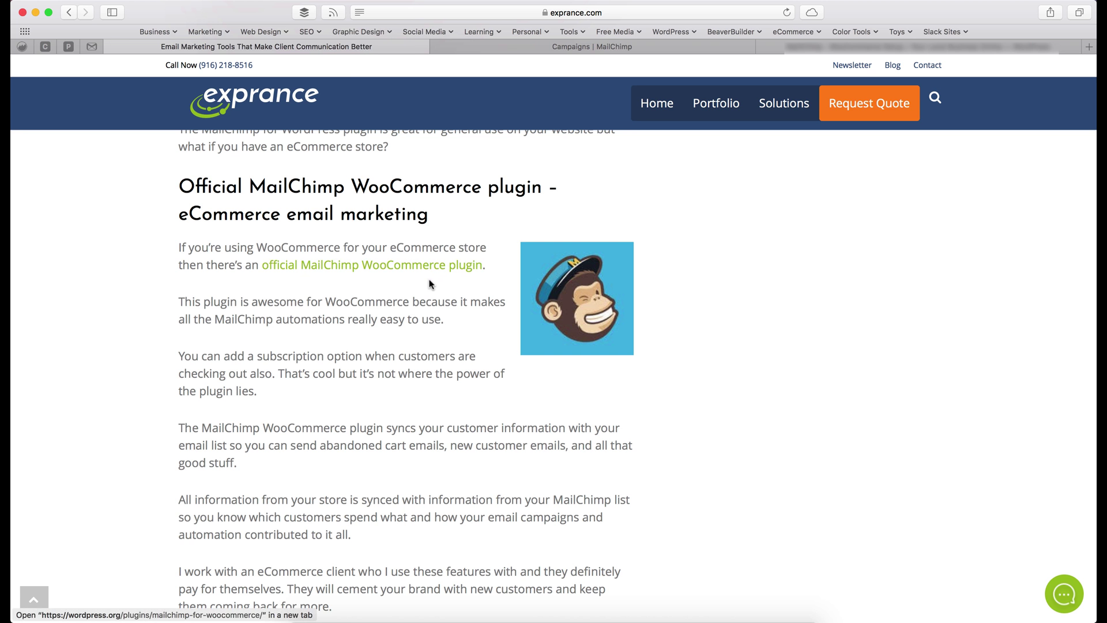
key(ctrl+Tab)
click(412, 46)
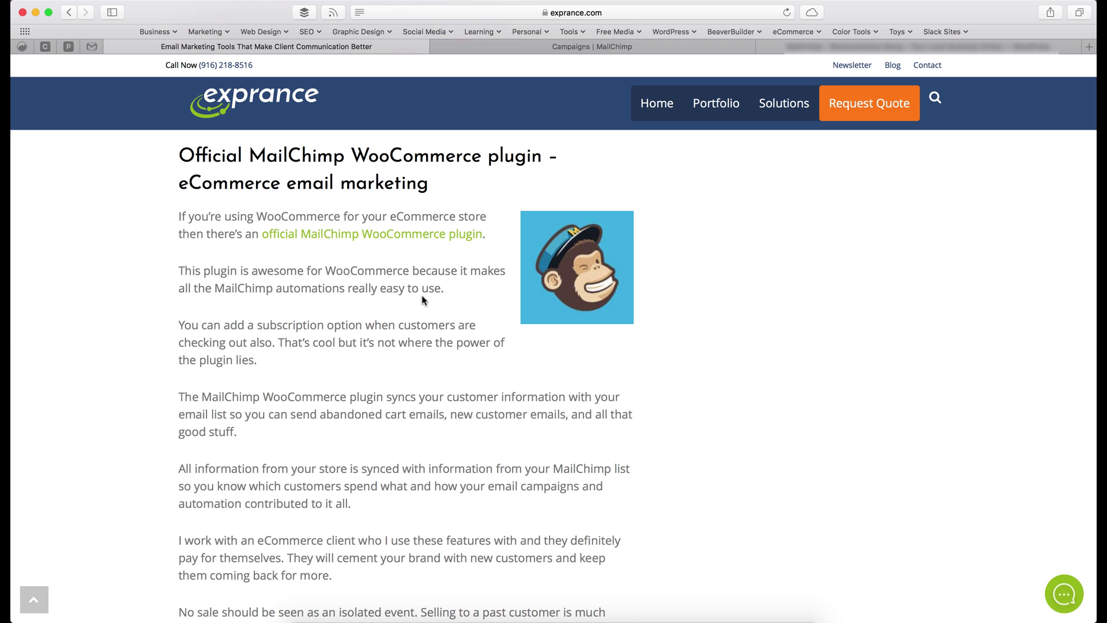
Step: Skim the rest of the article's WooCommerce plugin section and continue to the HubSpot email sequence automations section
scroll(423, 299, down, 15)
scroll(423, 299, up, 1)
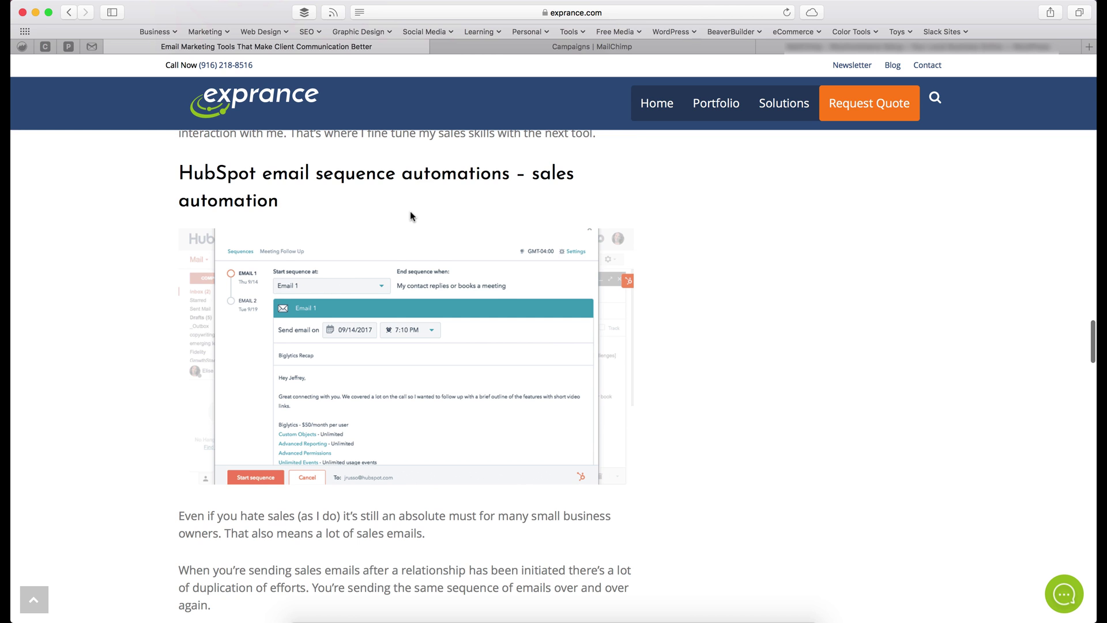
scroll(410, 216, up, 10)
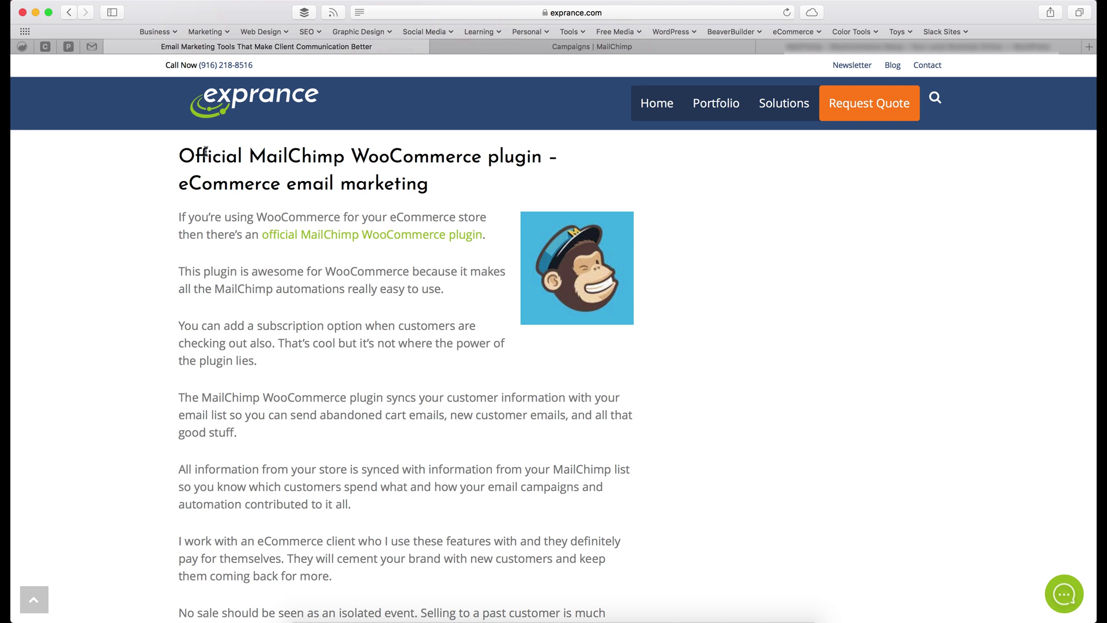
drag(180, 155, 506, 164)
click(476, 184)
scroll(402, 288, down, 10)
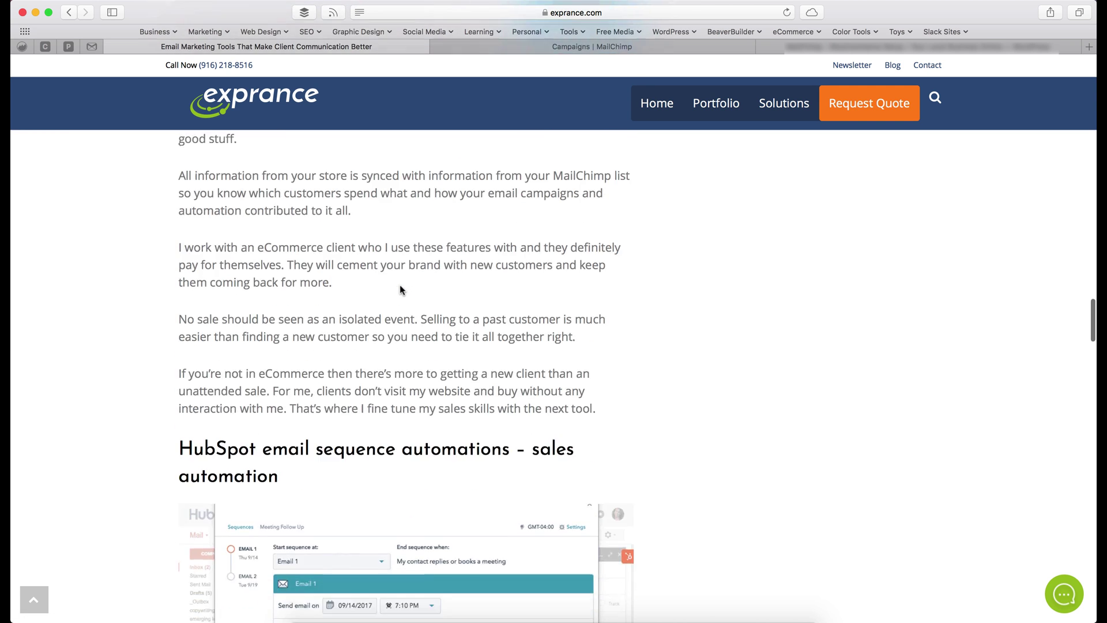
scroll(400, 286, down, 2)
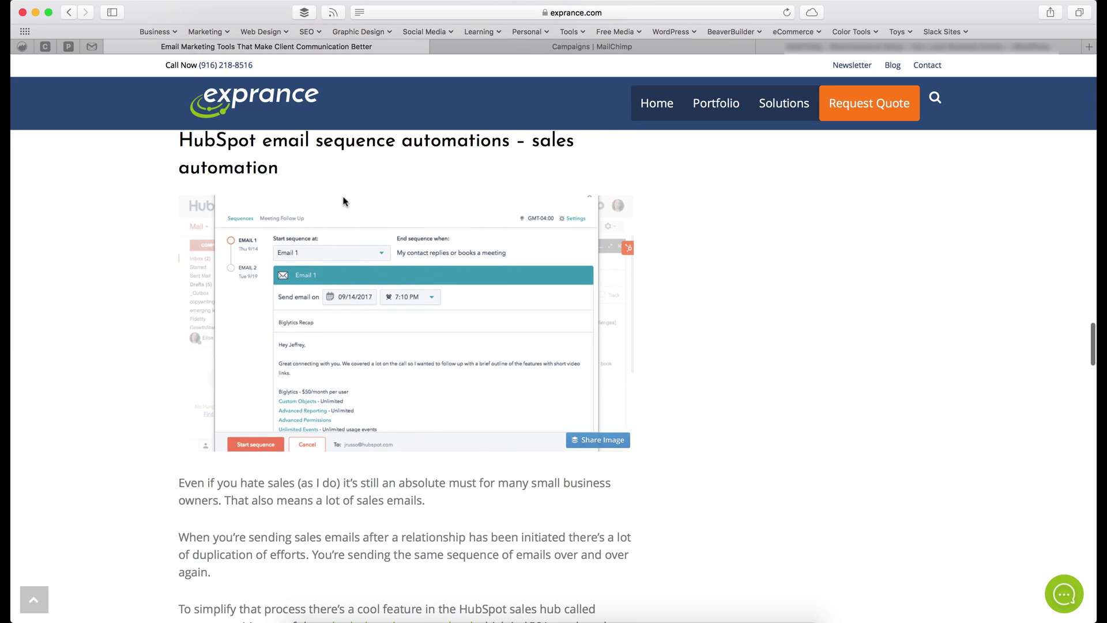
scroll(344, 201, up, 2)
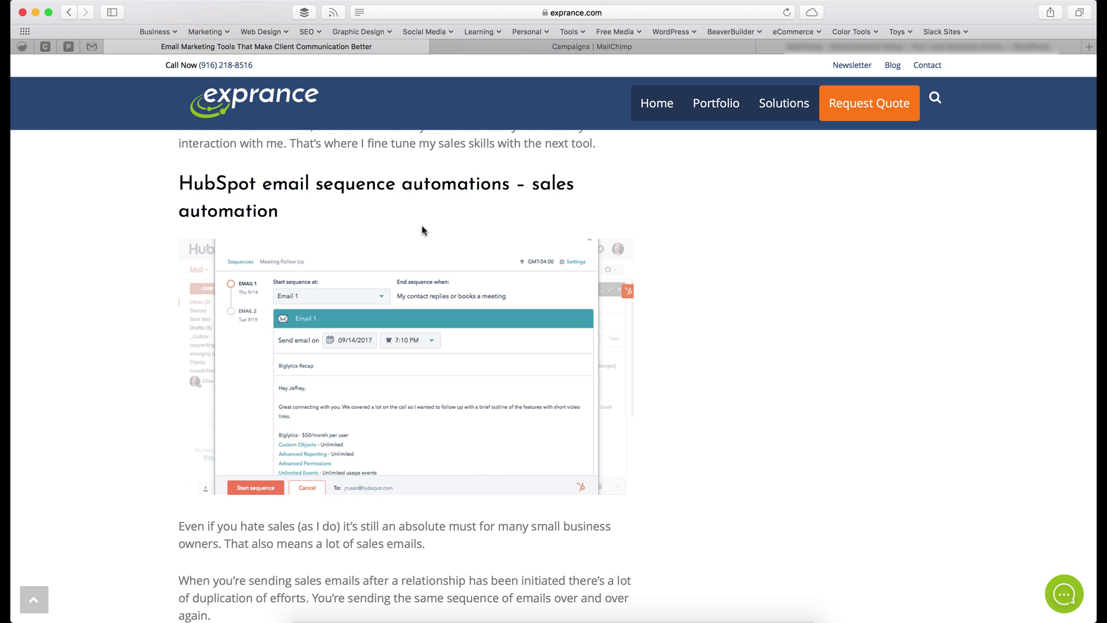
scroll(422, 229, down, 1)
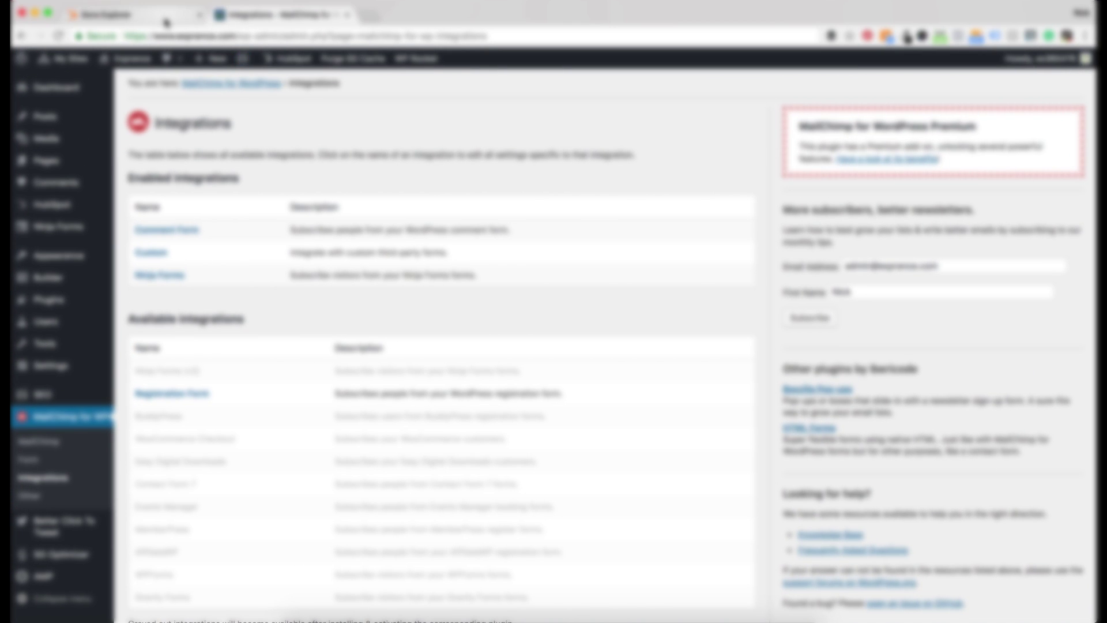
Step: Switch to the contact record in HubSpot, start an email to the contact and open the Prospecting sequence for it
click(133, 15)
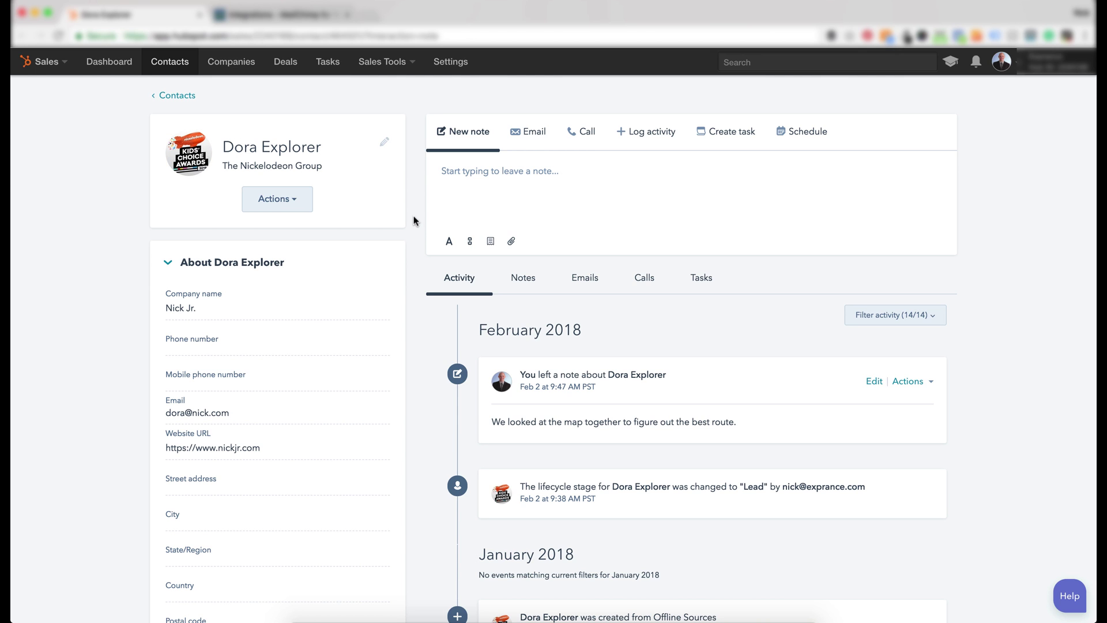
click(533, 143)
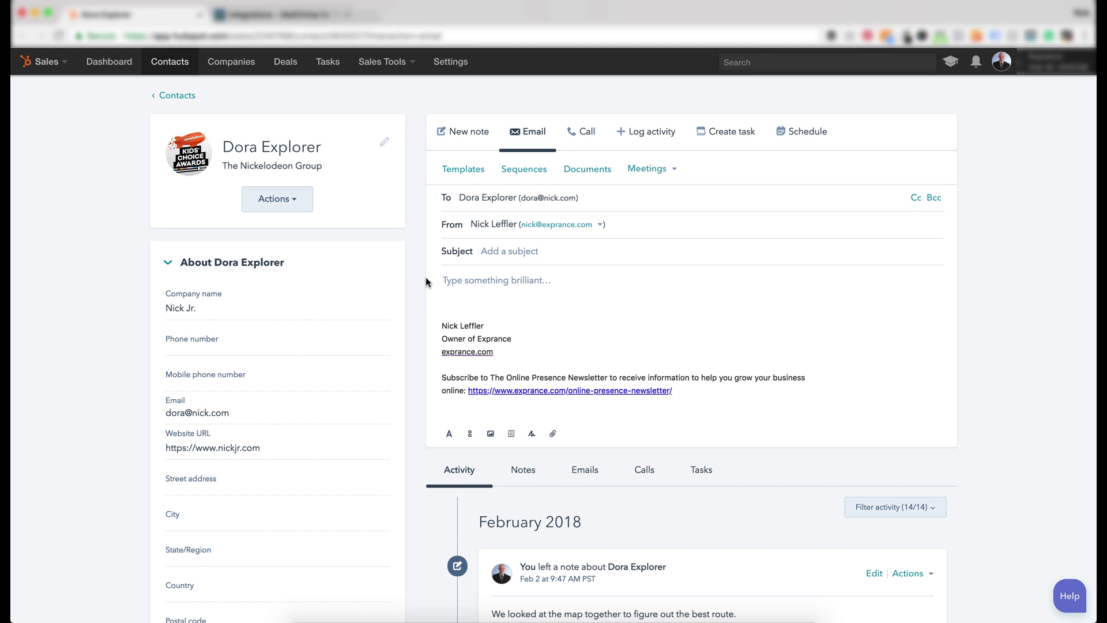
click(518, 169)
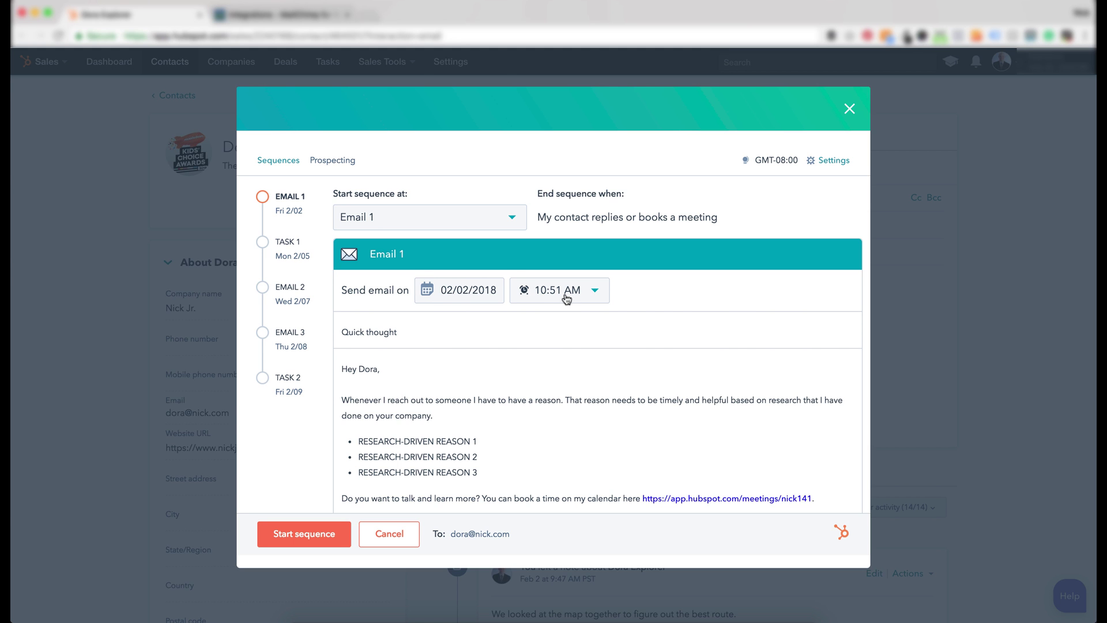
Step: Read through Email 1 of the Prospecting sequence, including its send date, subject, message and signature
scroll(406, 299, down, 2)
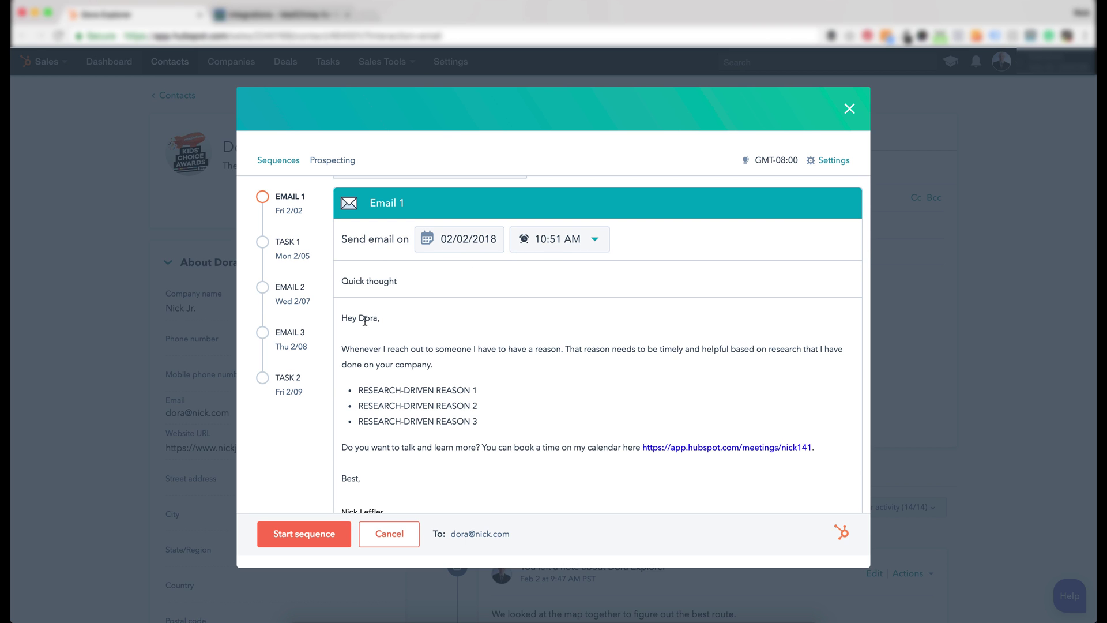
scroll(365, 316, down, 2)
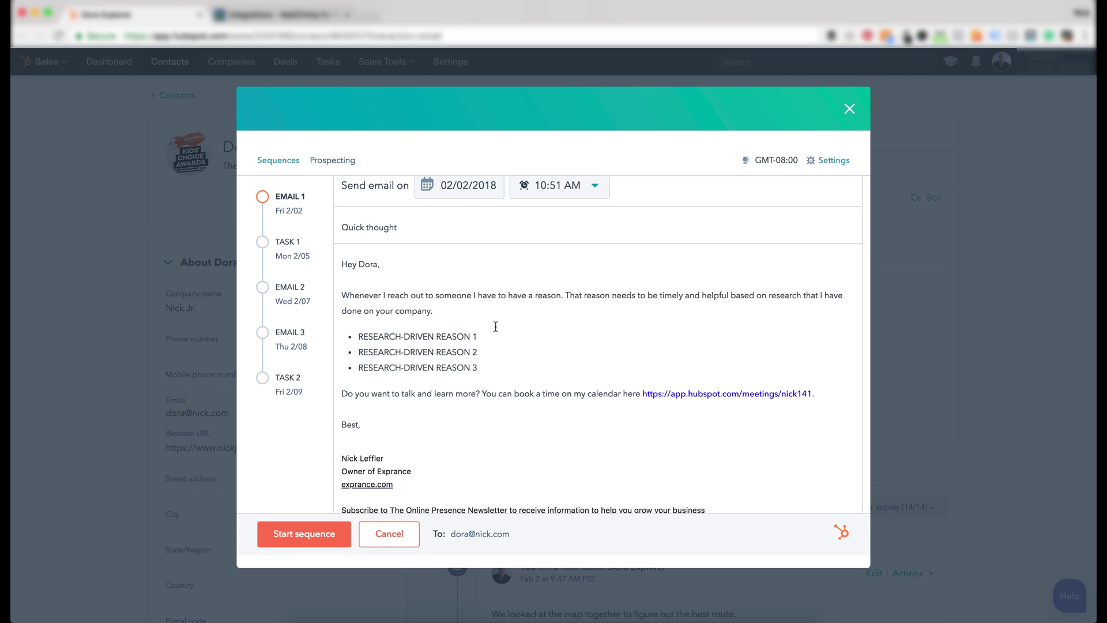
scroll(441, 322, up, 1)
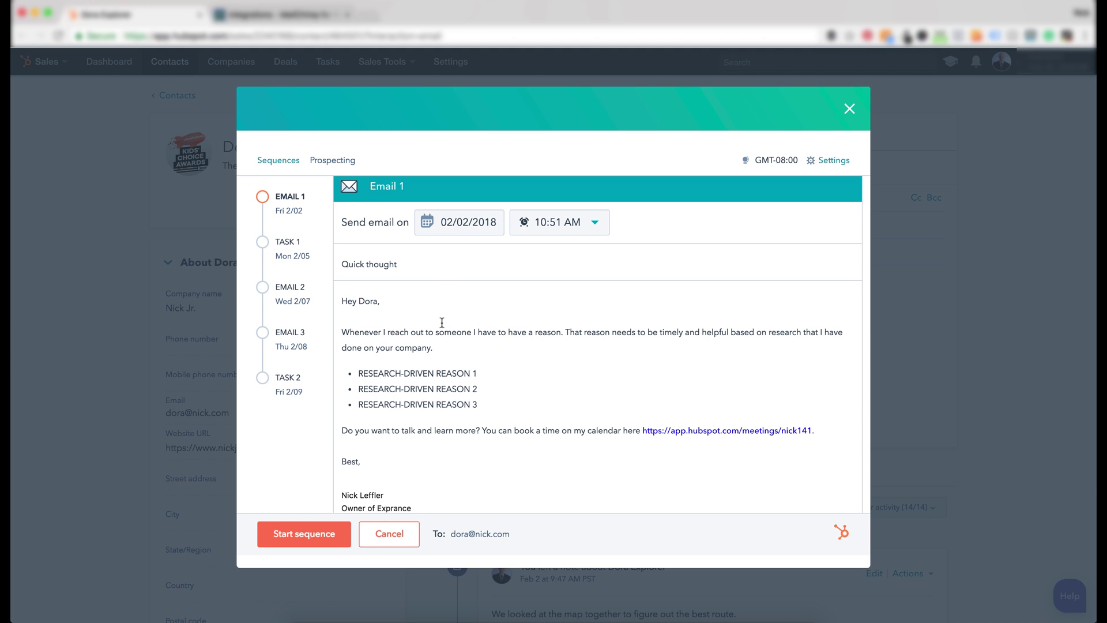
scroll(442, 323, down, 5)
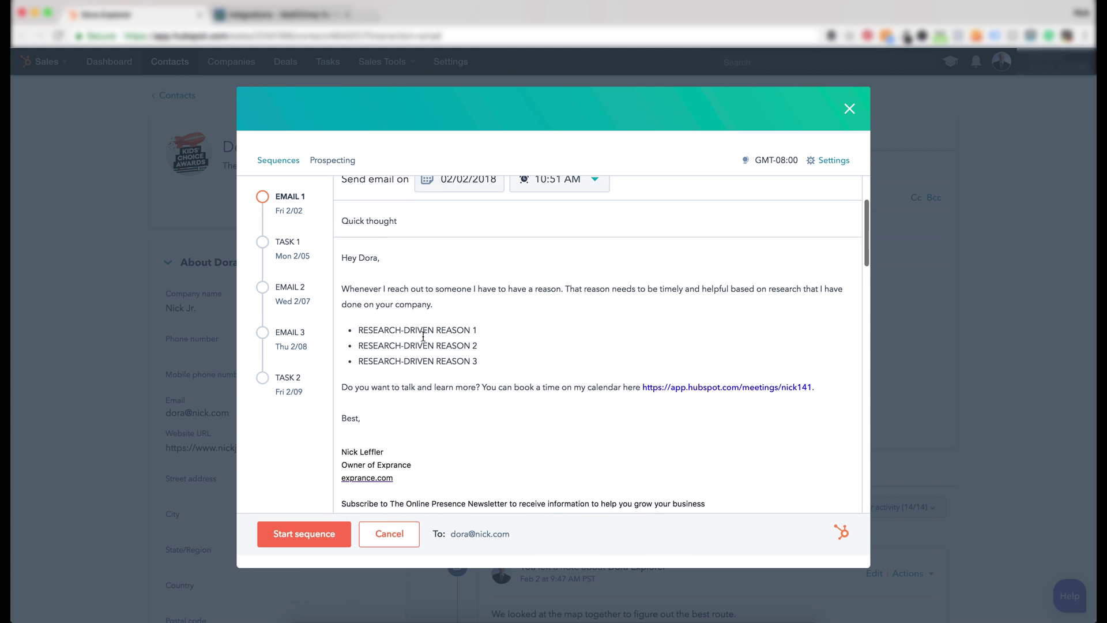
Step: Examine the Task 1 and Email 2 stages of the sequence, comparing their no-action delays, scheduled times and the voicemail task
scroll(422, 336, down, 4)
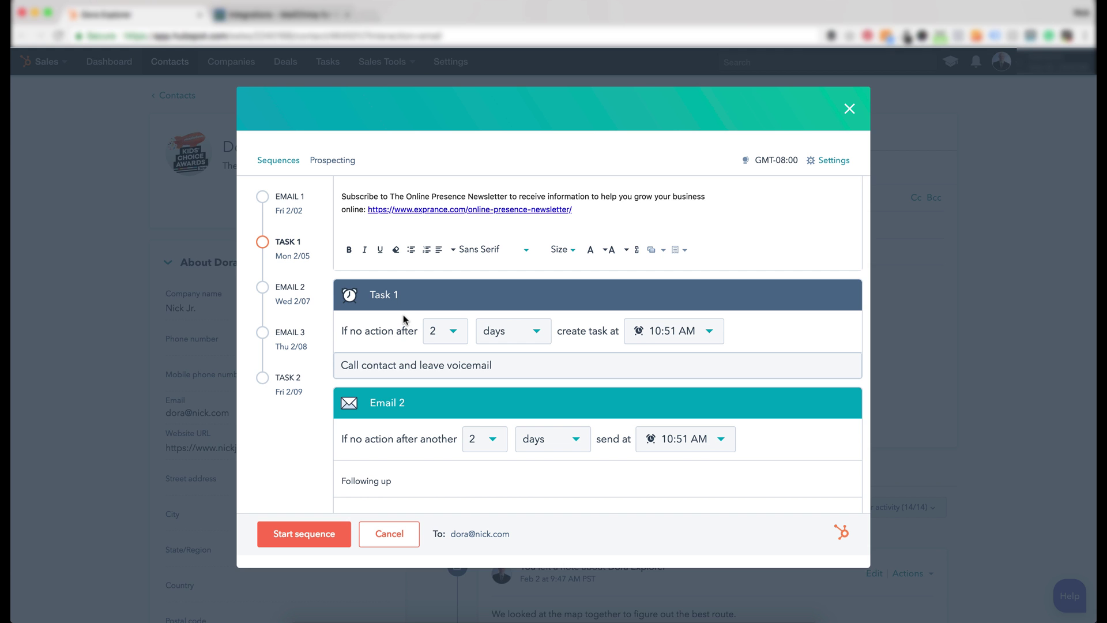
scroll(404, 319, down, 1)
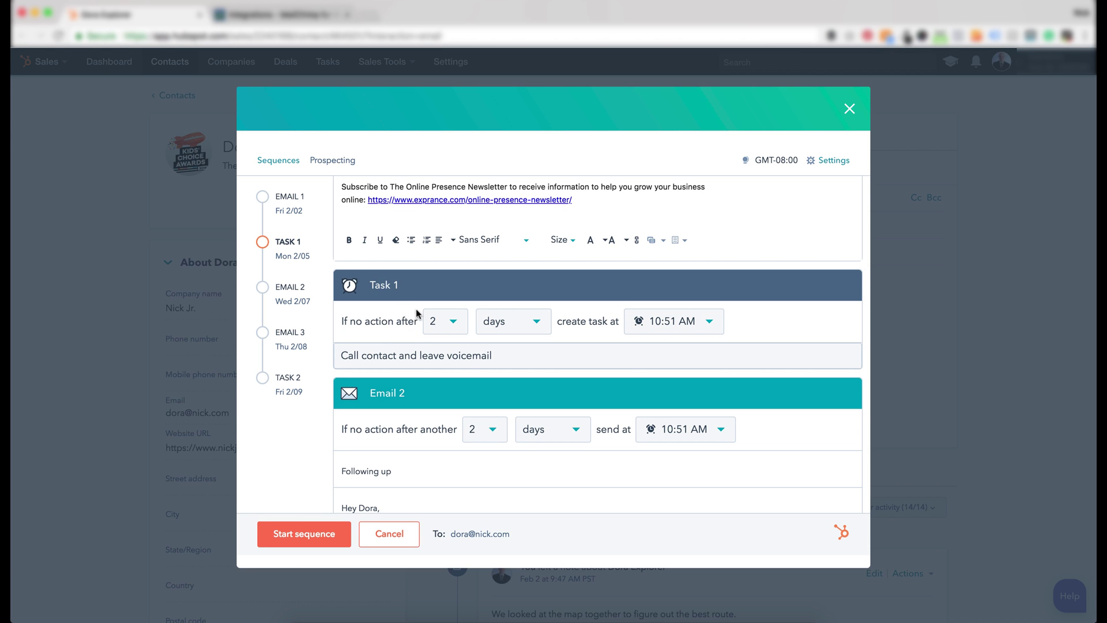
scroll(416, 314, up, 10)
scroll(416, 312, down, 10)
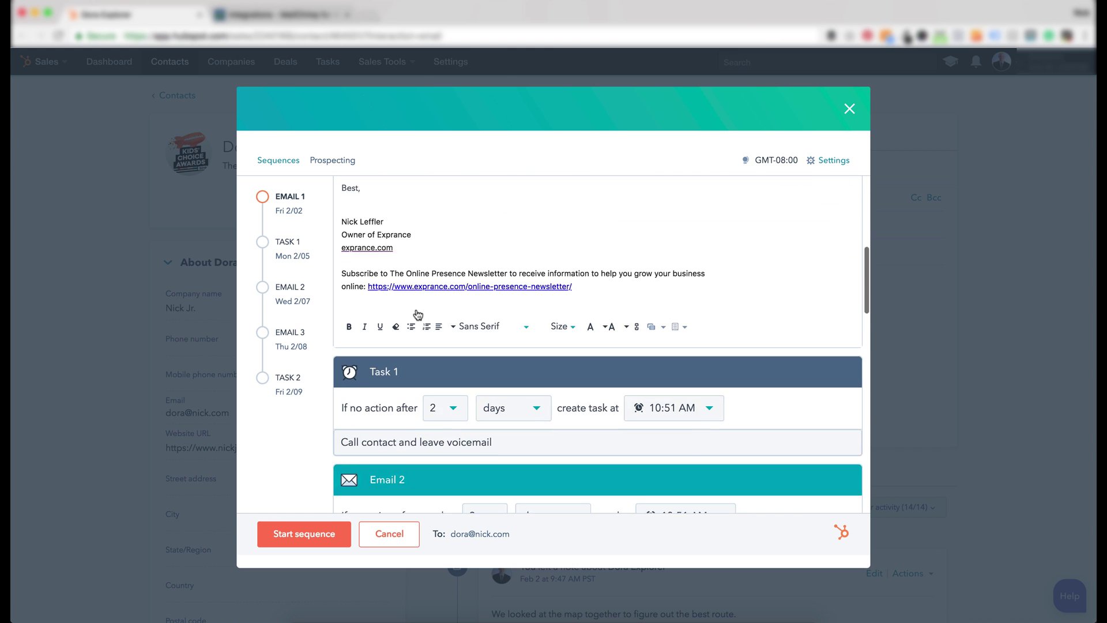
scroll(398, 288, down, 3)
scroll(399, 288, down, 1)
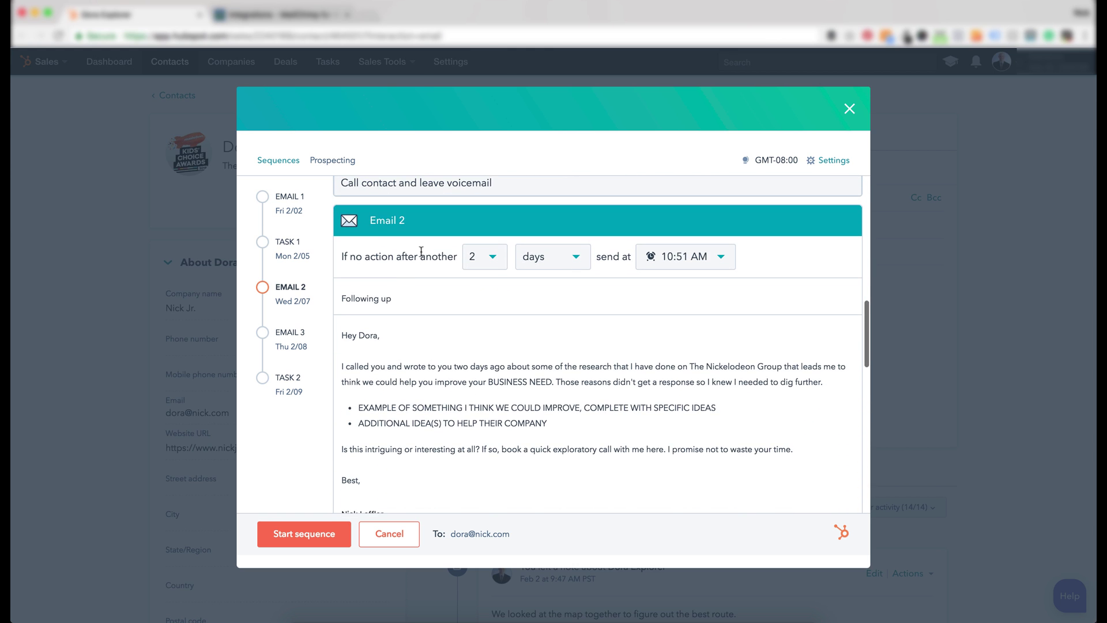
scroll(423, 252, up, 2)
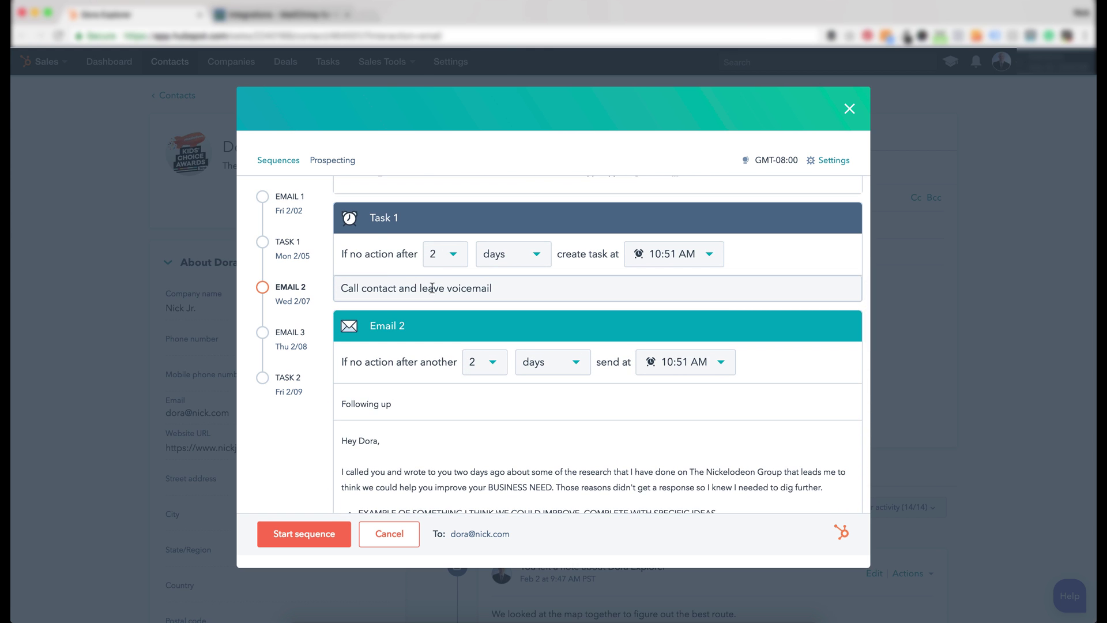
scroll(431, 291, down, 2)
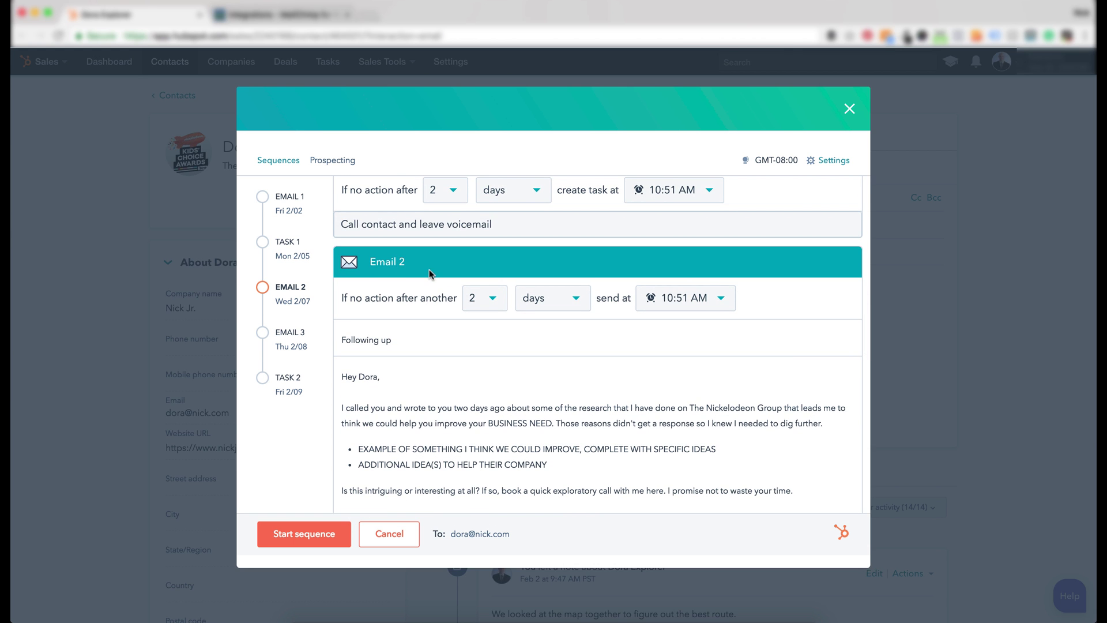
scroll(455, 285, up, 3)
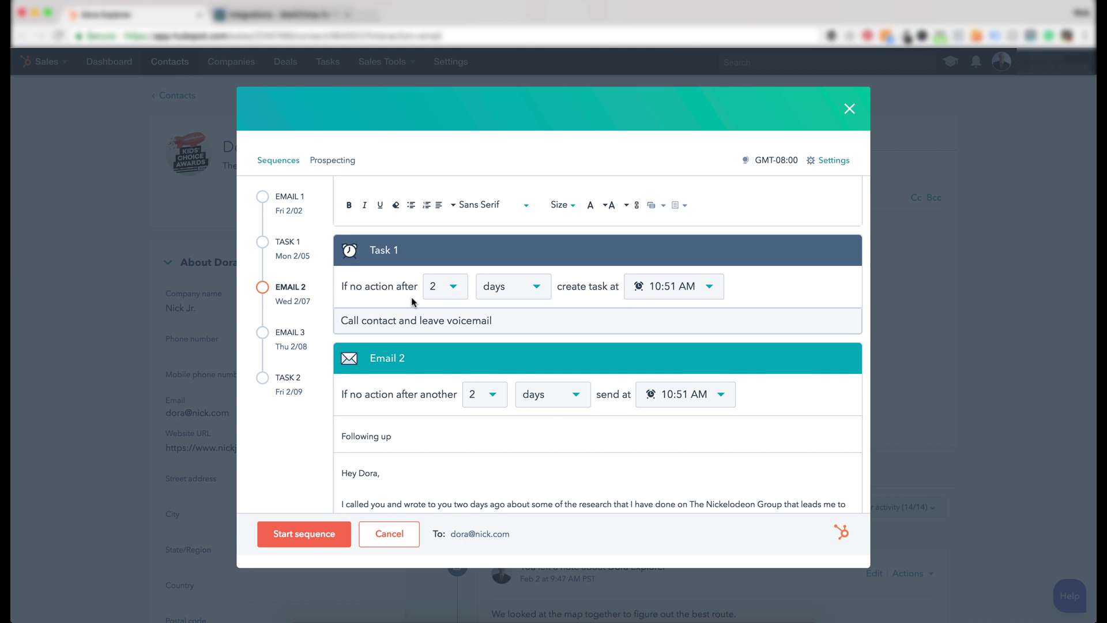
scroll(411, 301, down, 3)
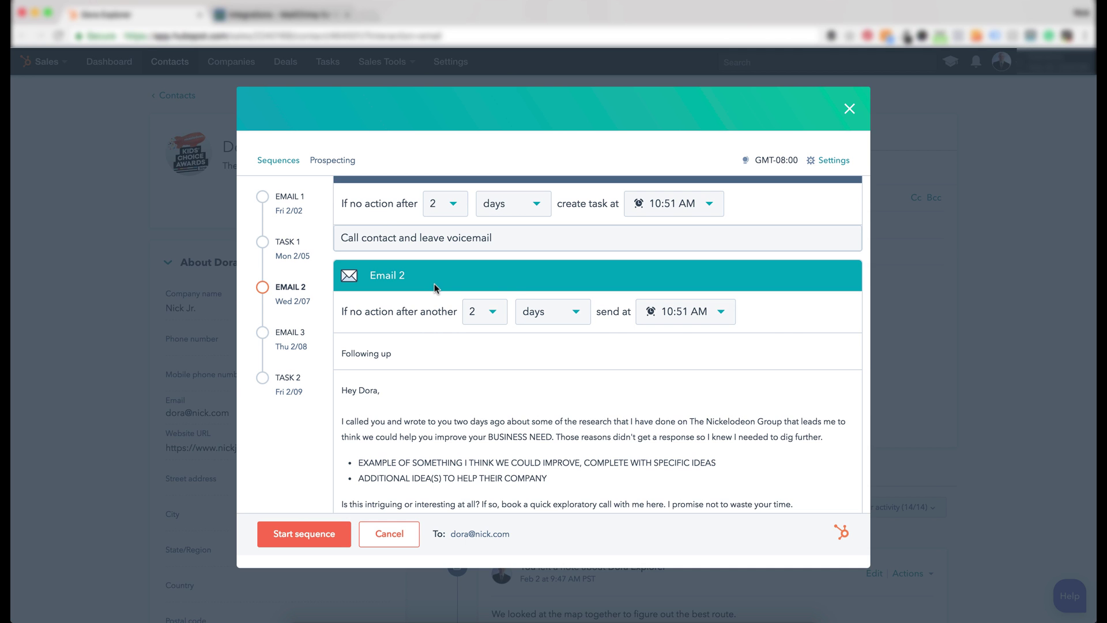
Step: Read the follow-up message of Email 2 in the sequence, from its subject to its signature
scroll(434, 287, down, 1)
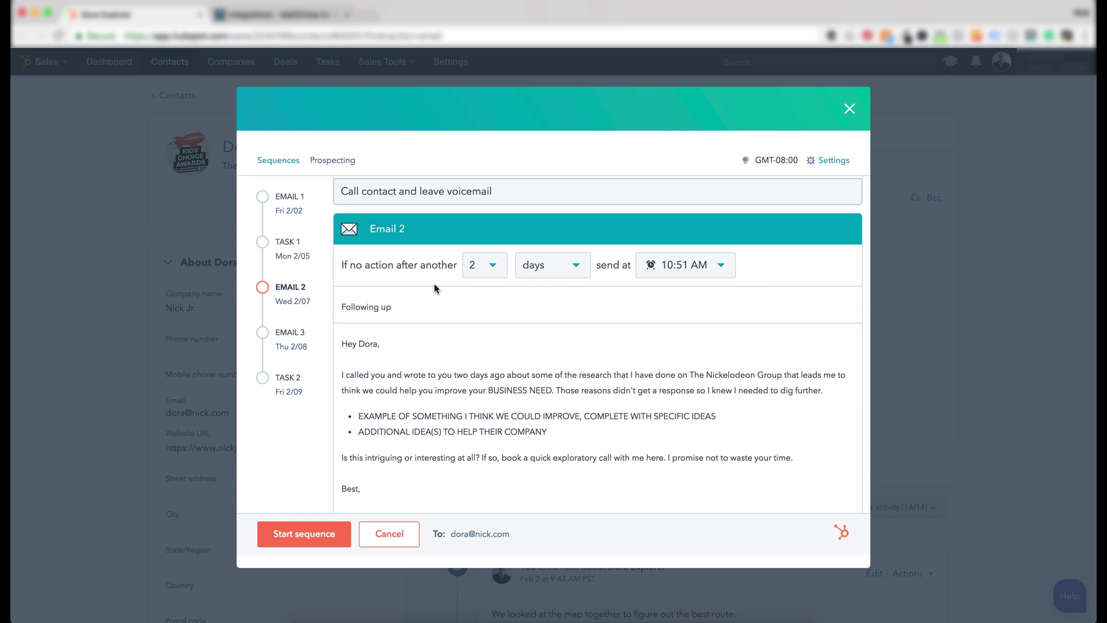
scroll(435, 288, down, 1)
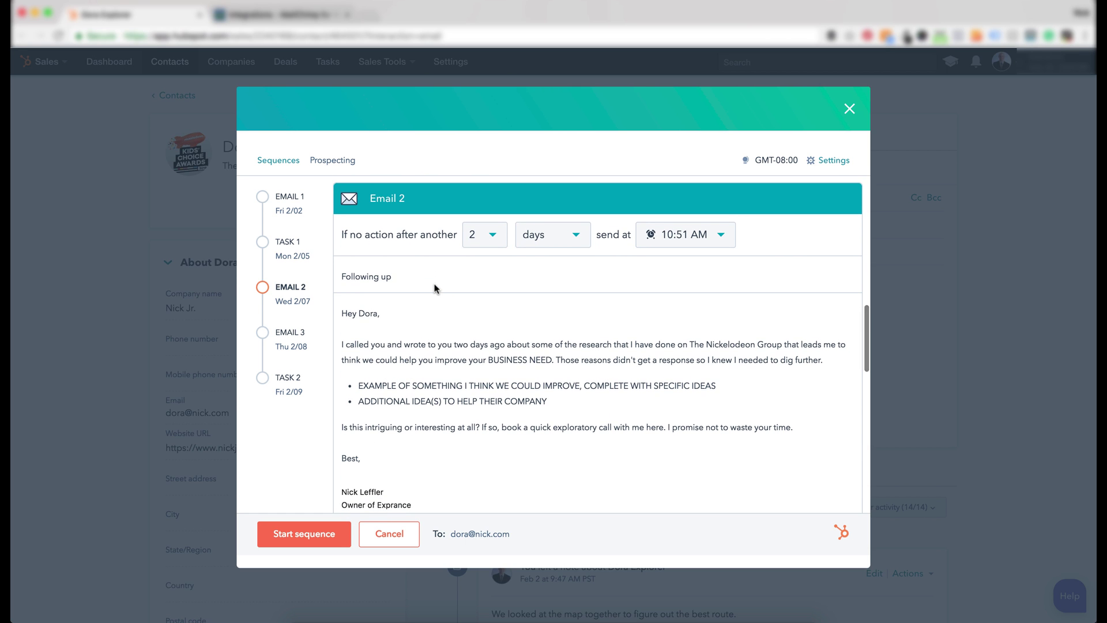
scroll(435, 288, down, 1)
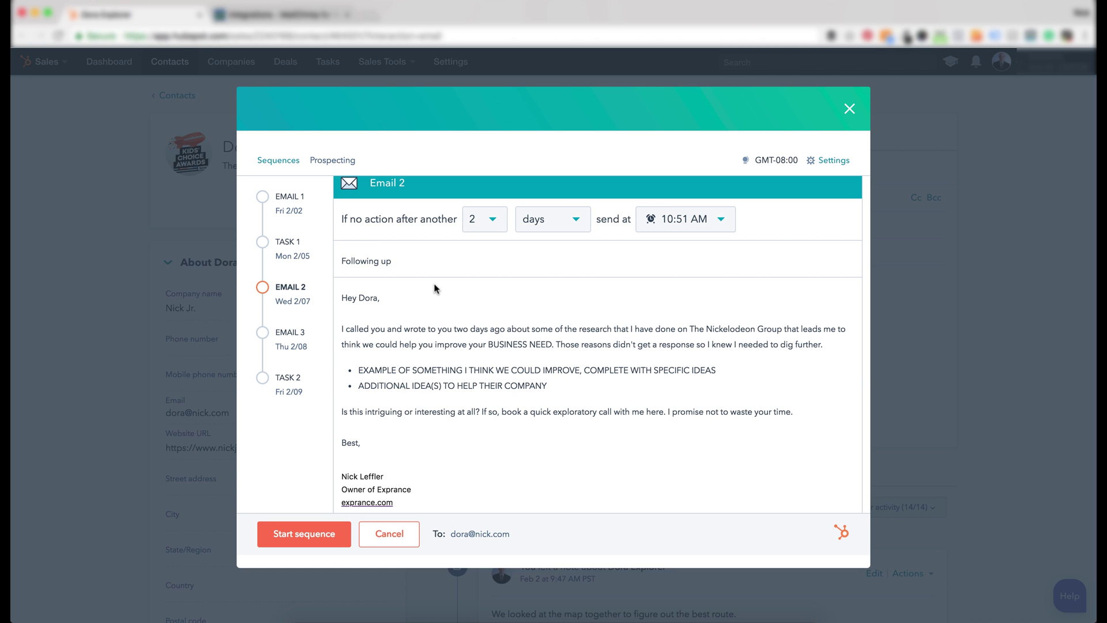
scroll(435, 289, down, 1)
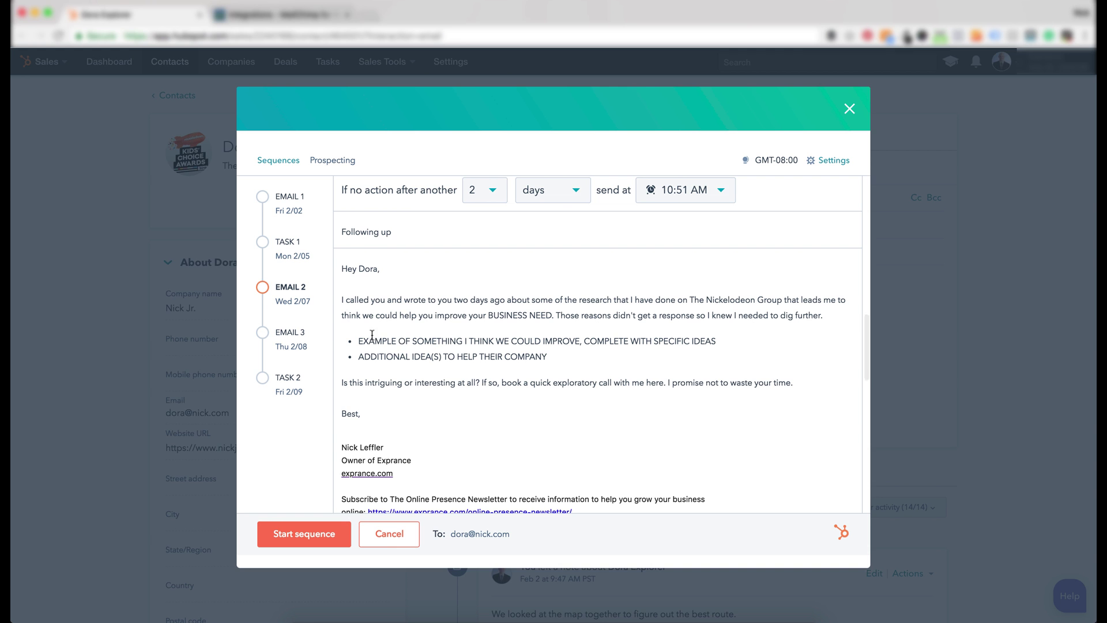
Step: Highlight the placeholder bullet about improvement ideas in Email 2 and view the send time choices without changing them
drag(355, 341, 718, 342)
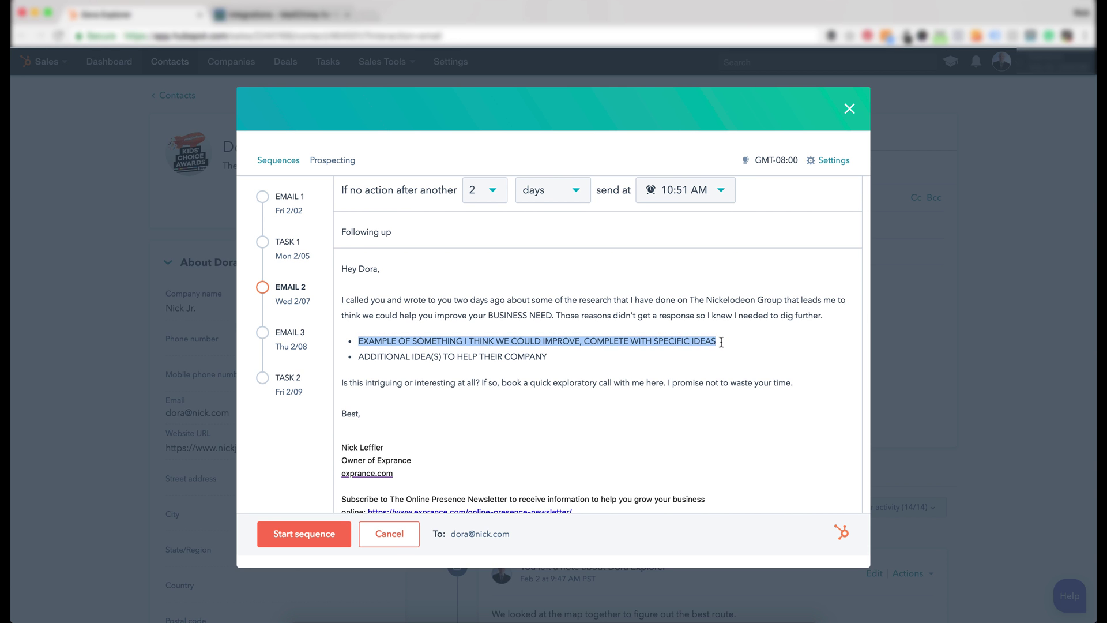
click(720, 341)
scroll(455, 321, down, 4)
scroll(456, 321, up, 6)
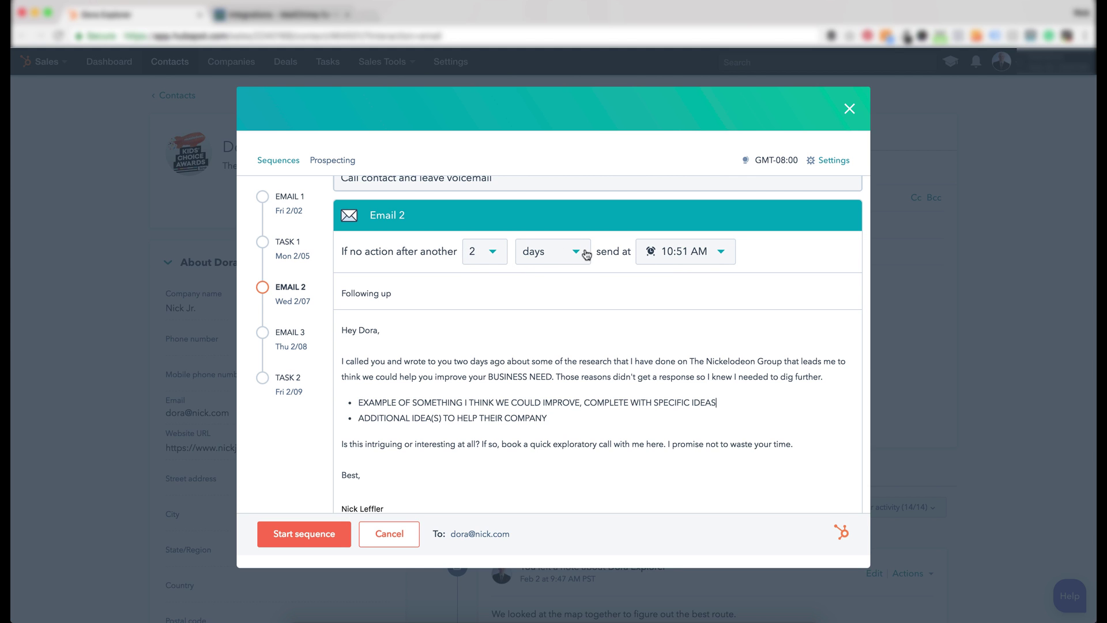
click(681, 252)
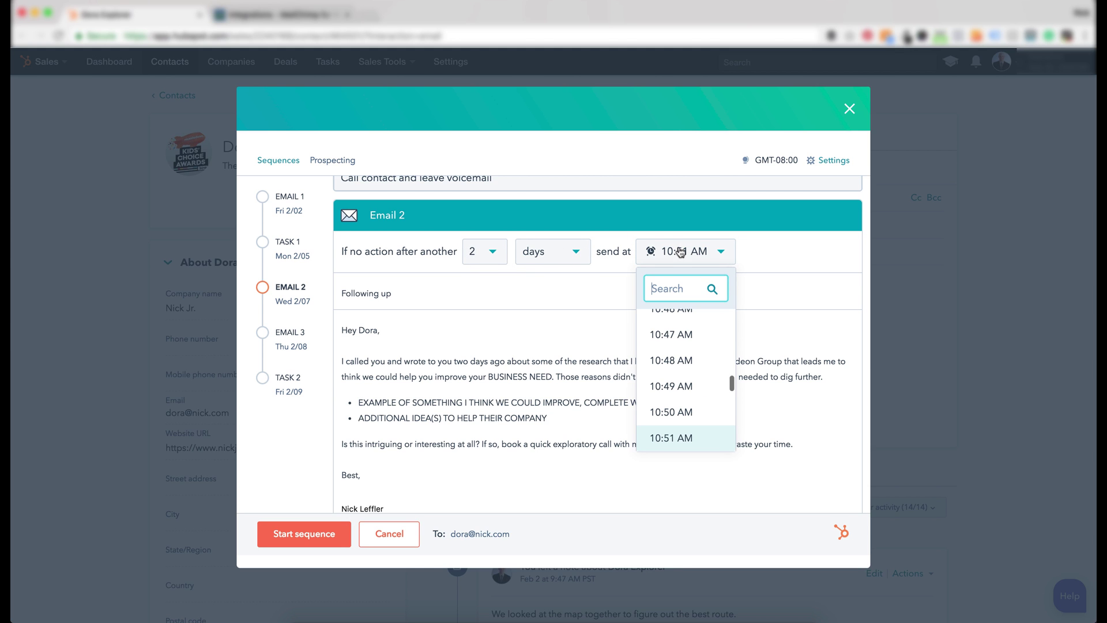
click(728, 260)
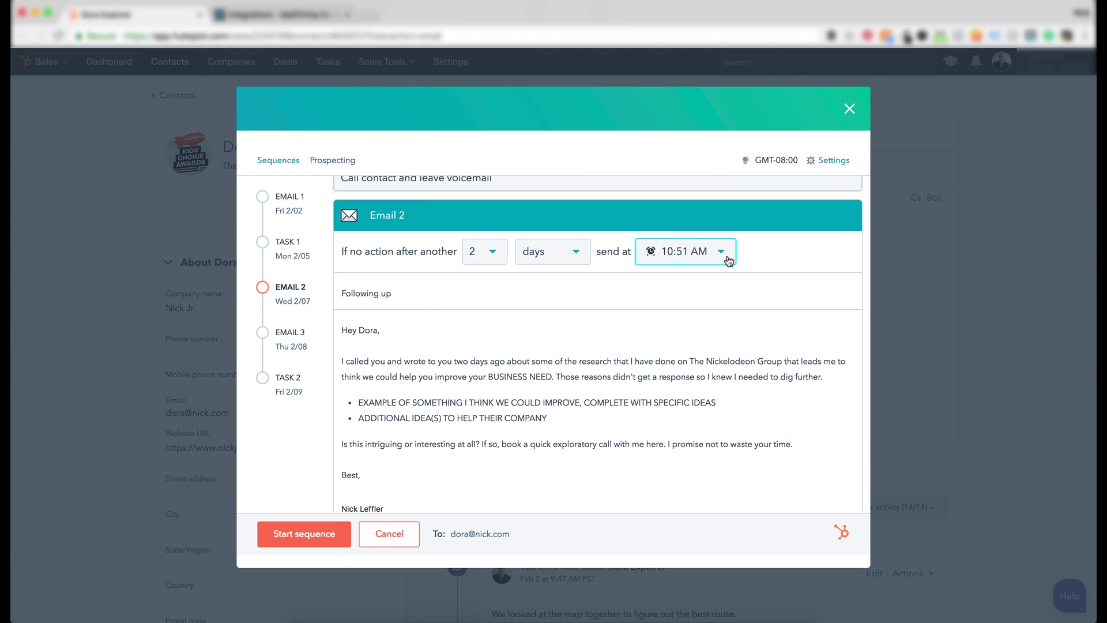
Step: Read through Email 3 of the Prospecting sequence down to Task 2, and cancel the sequence without starting it
scroll(435, 349, down, 10)
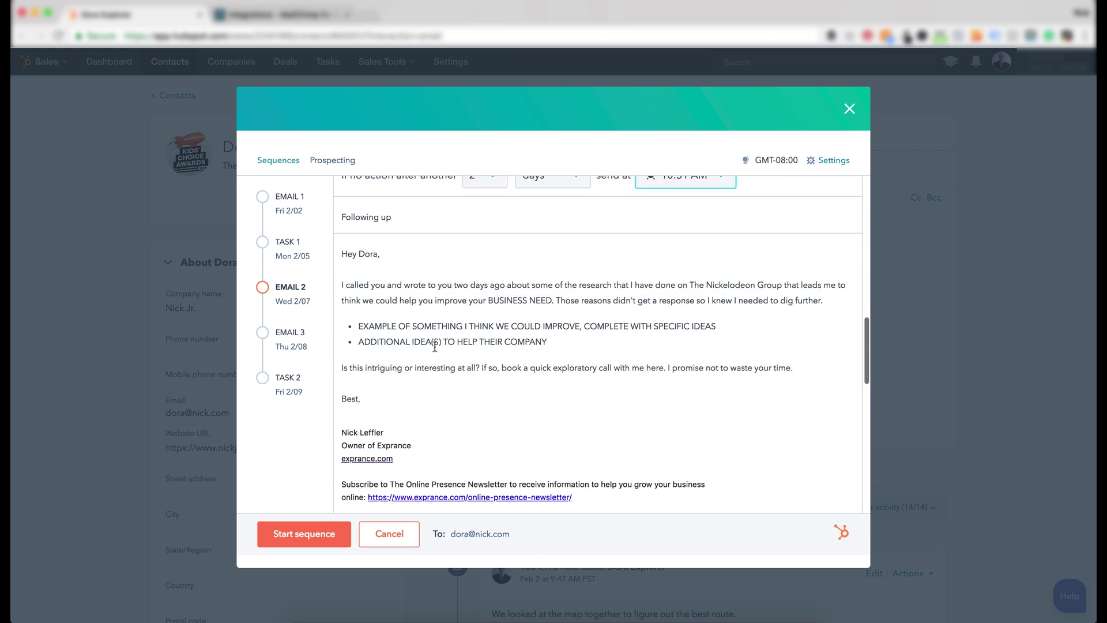
scroll(439, 312, down, 4)
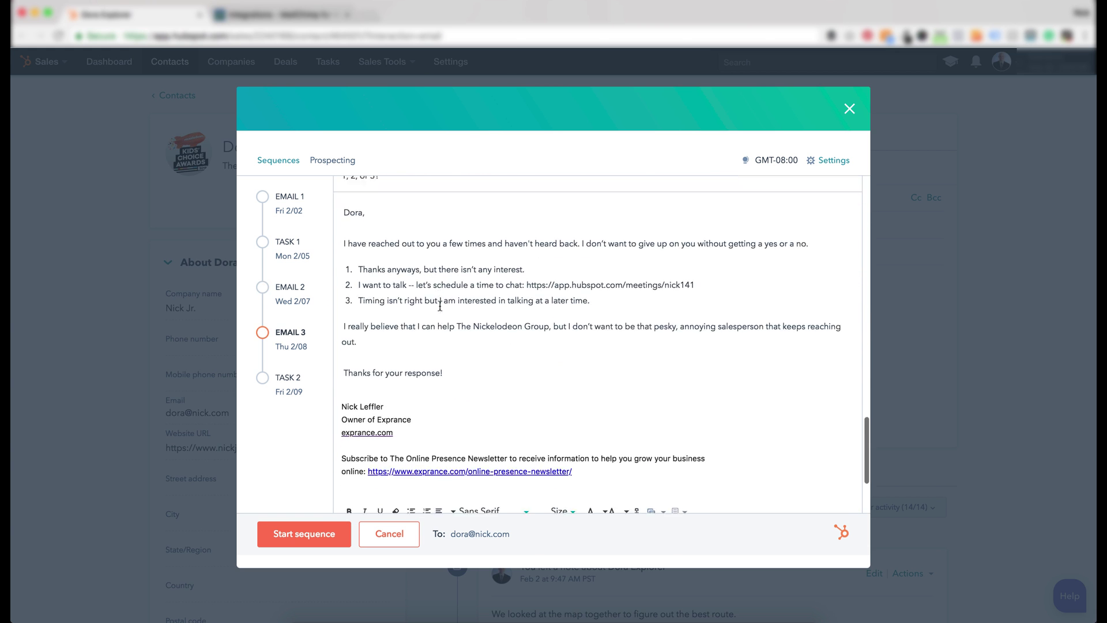
scroll(430, 368, down, 5)
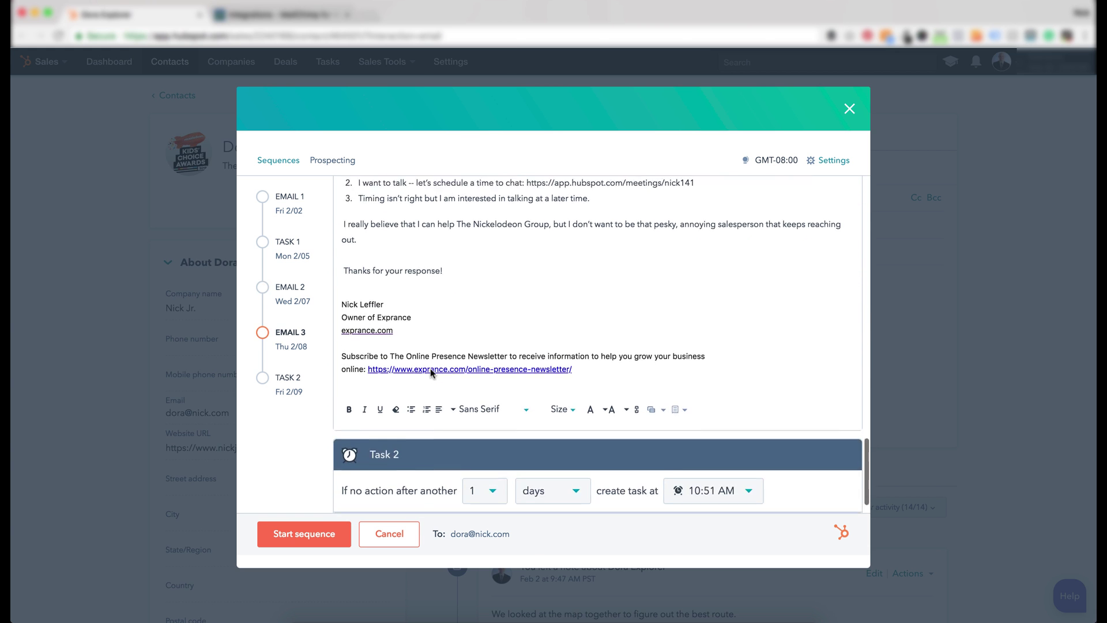
scroll(431, 372, up, 6)
scroll(433, 375, up, 2)
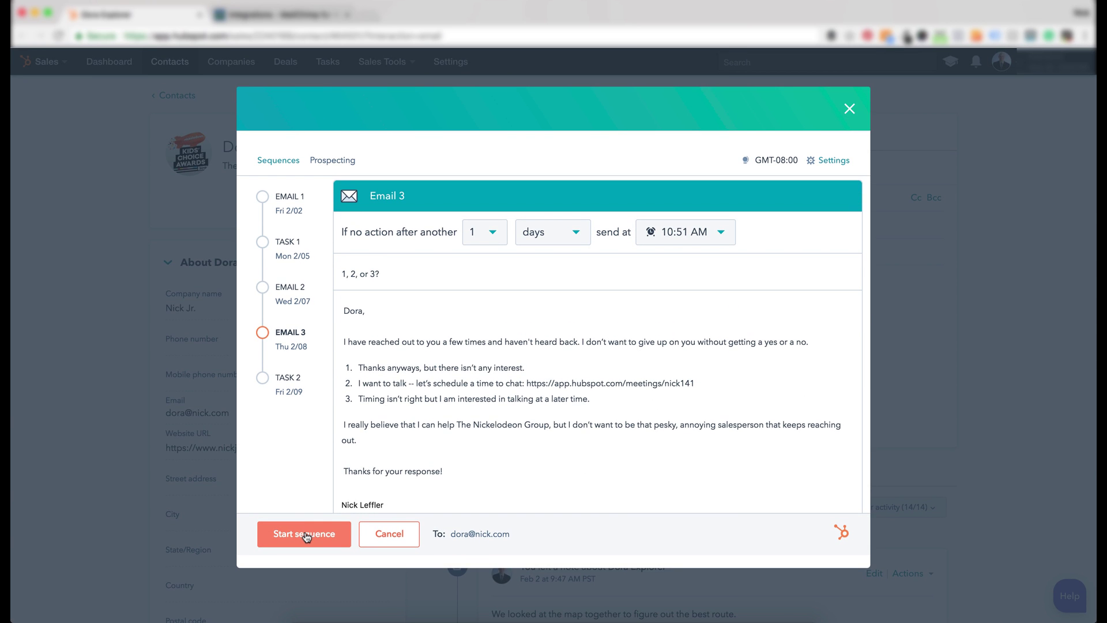
click(366, 533)
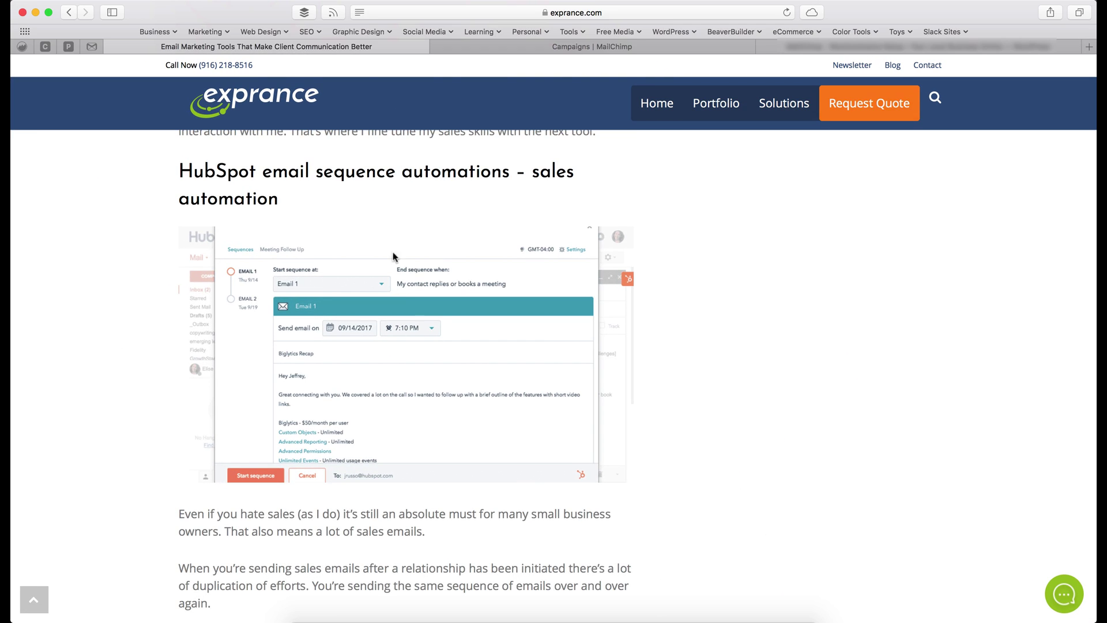
Step: Switch to the blog article and read its HubSpot section from "How it works" through "Don't Forget Personalization"
scroll(403, 289, down, 3)
scroll(403, 290, down, 15)
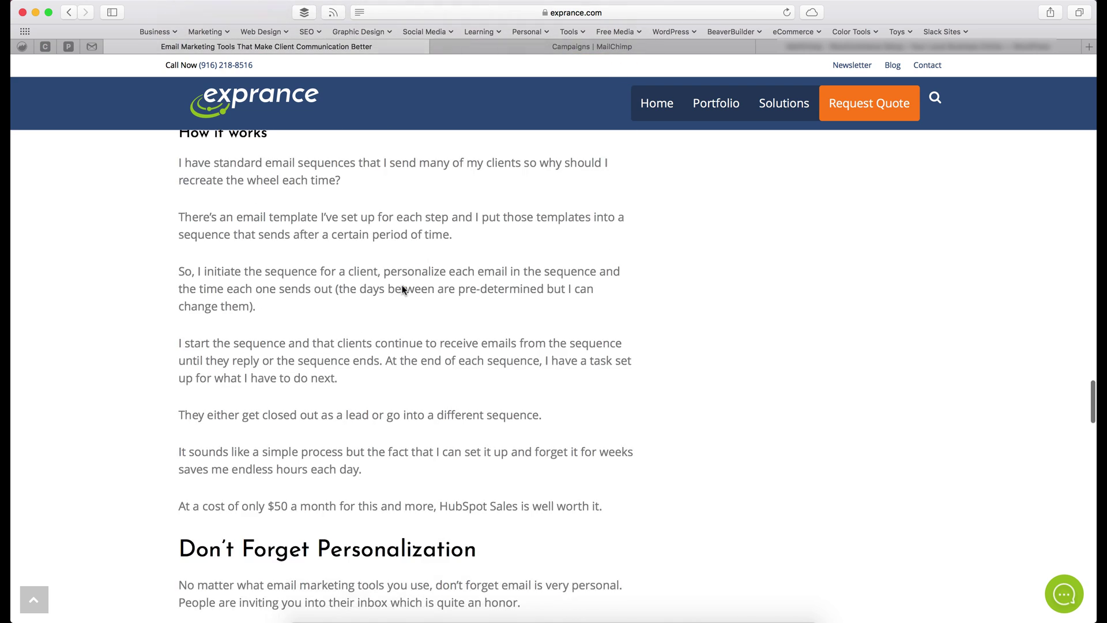
scroll(409, 269, down, 2)
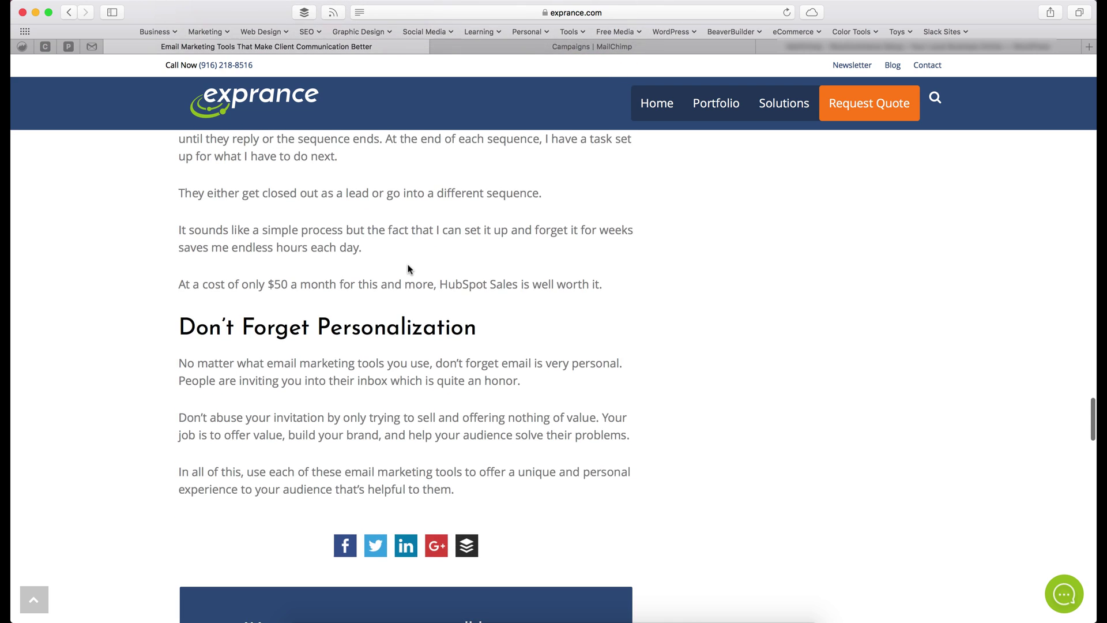
scroll(408, 269, up, 10)
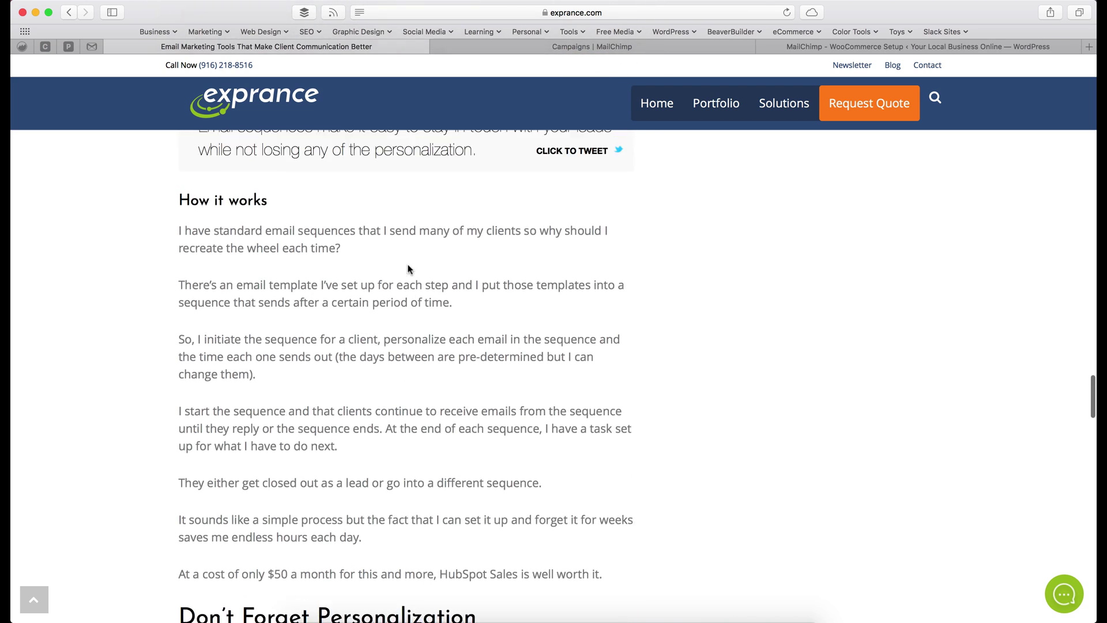
scroll(408, 269, up, 6)
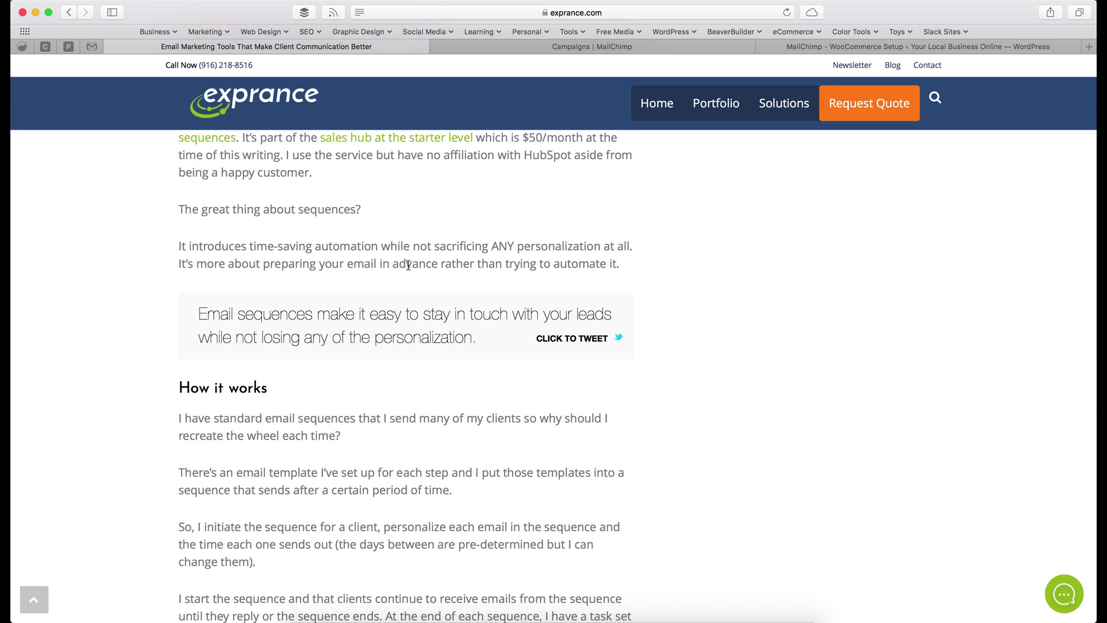
scroll(408, 265, down, 7)
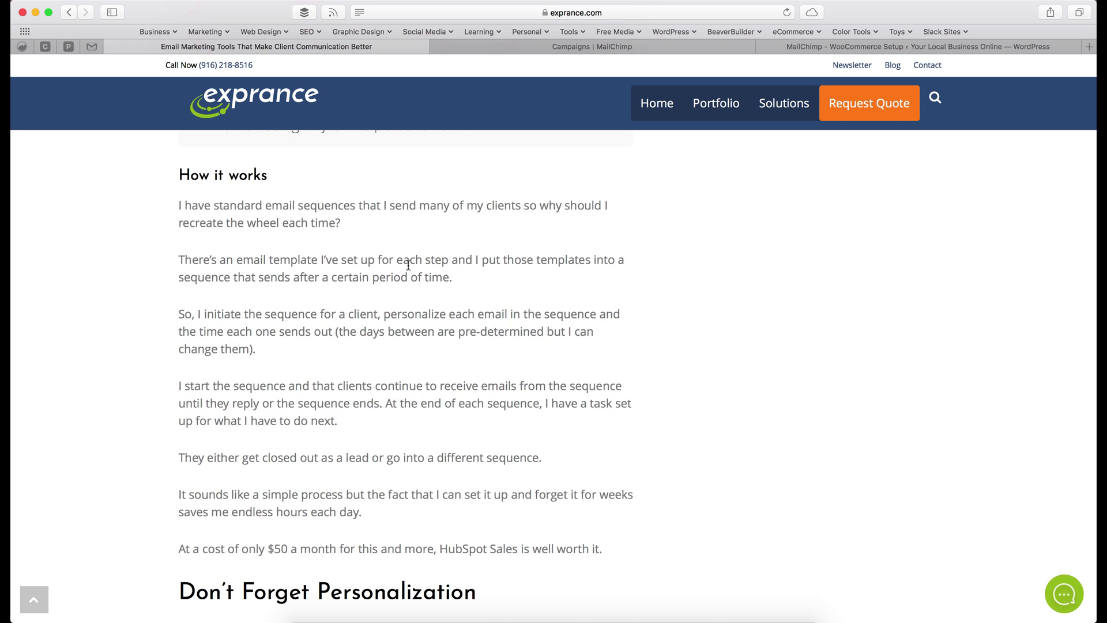
scroll(408, 266, down, 5)
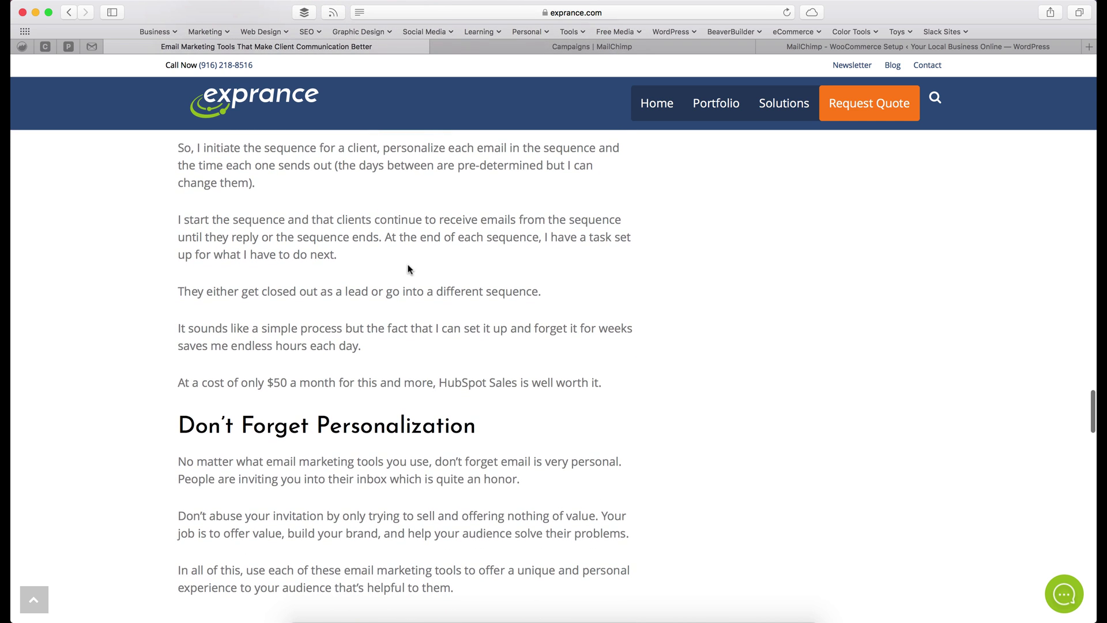
scroll(442, 262, down, 5)
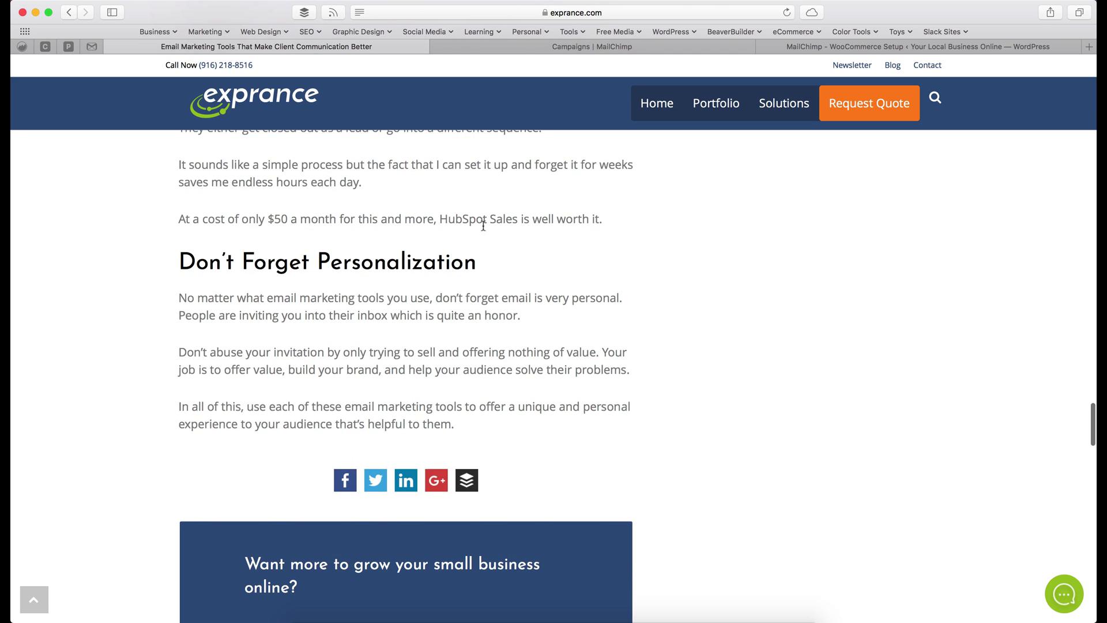
Step: Switch to the HubSpot contact record for a look and return to the blog article
key(ctrl+Up)
click(421, 181)
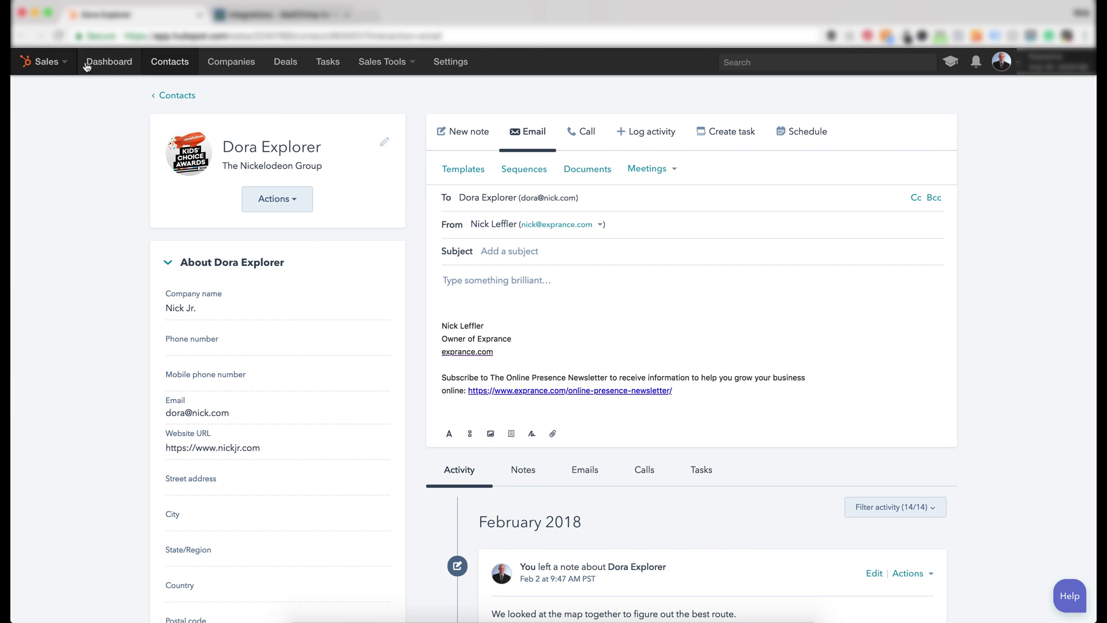
key(ctrl+Up)
click(420, 185)
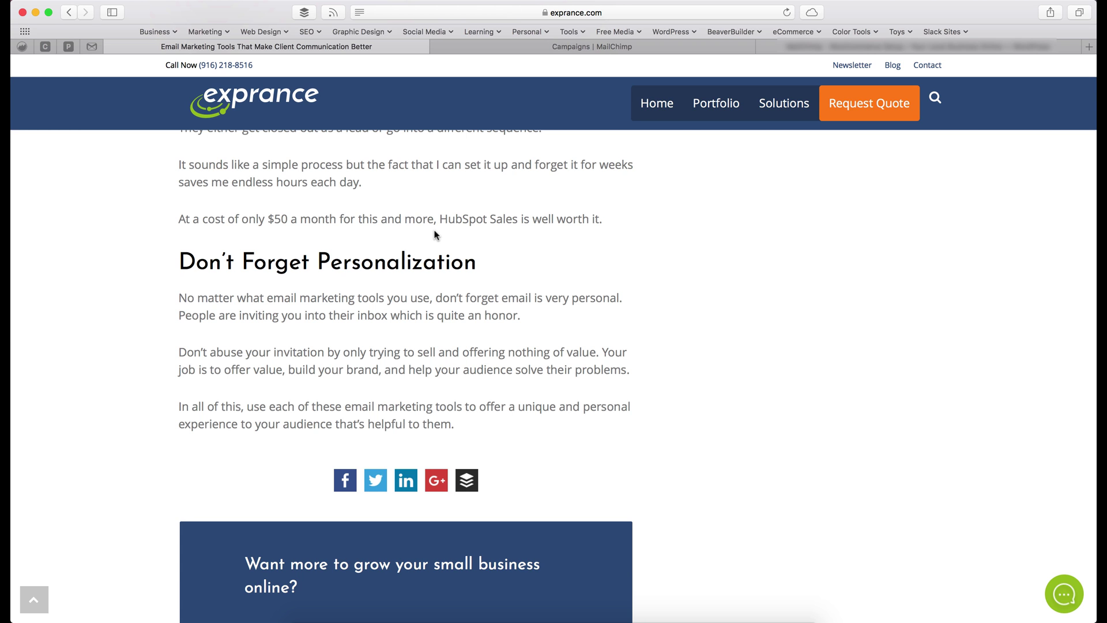
Step: Switch to HubSpot and look through the contact record's activity timeline, deals and company details
scroll(435, 235, down, 1)
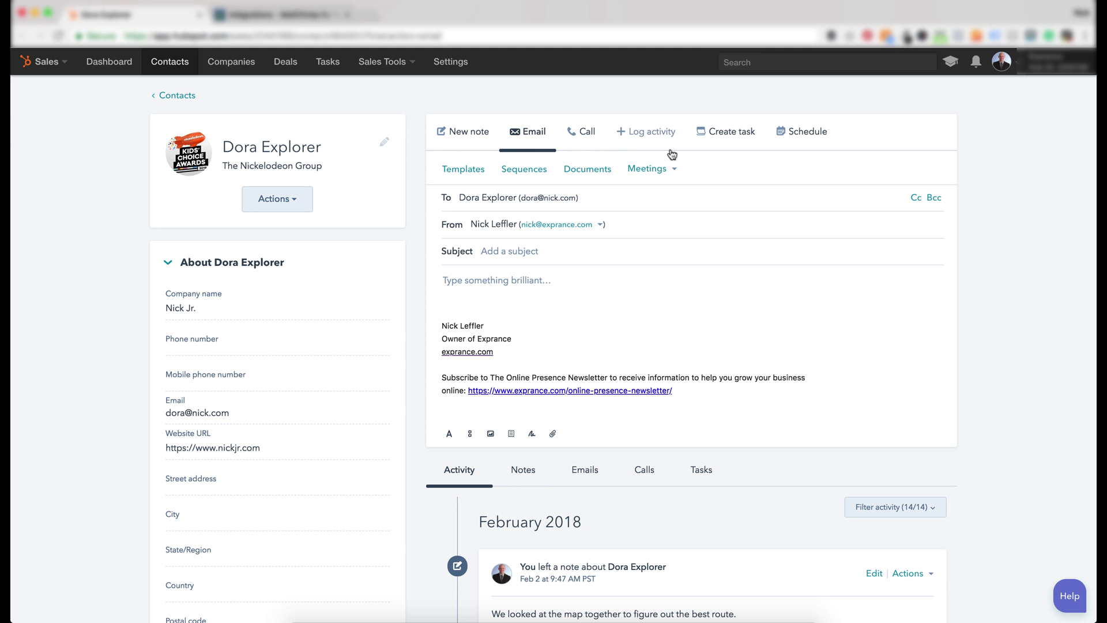
scroll(420, 286, down, 5)
scroll(419, 286, down, 13)
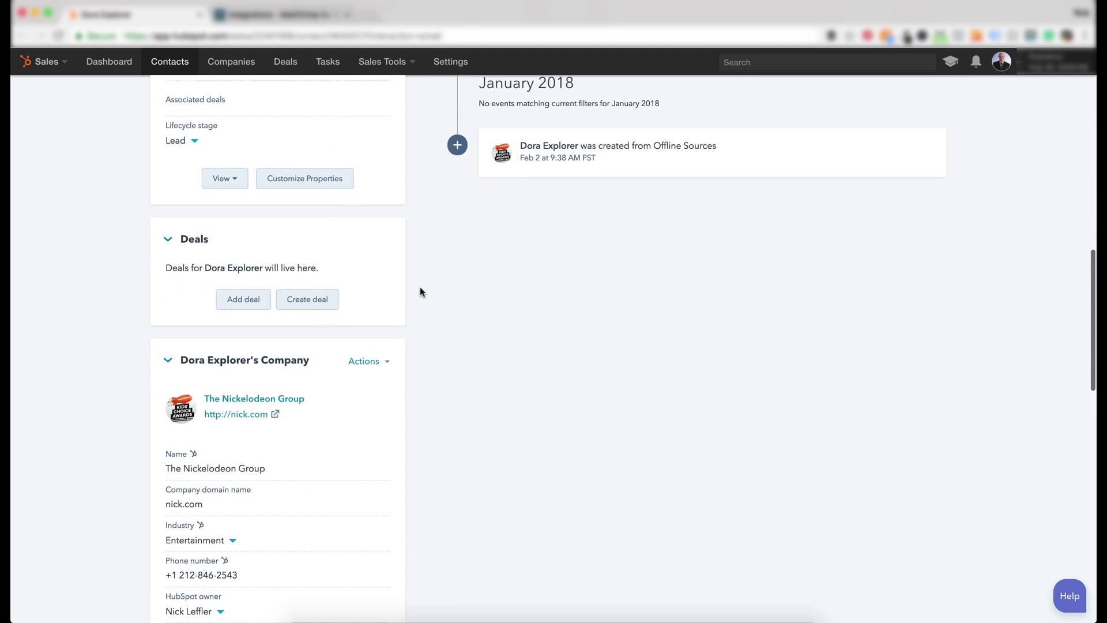
scroll(420, 286, up, 8)
scroll(420, 286, down, 10)
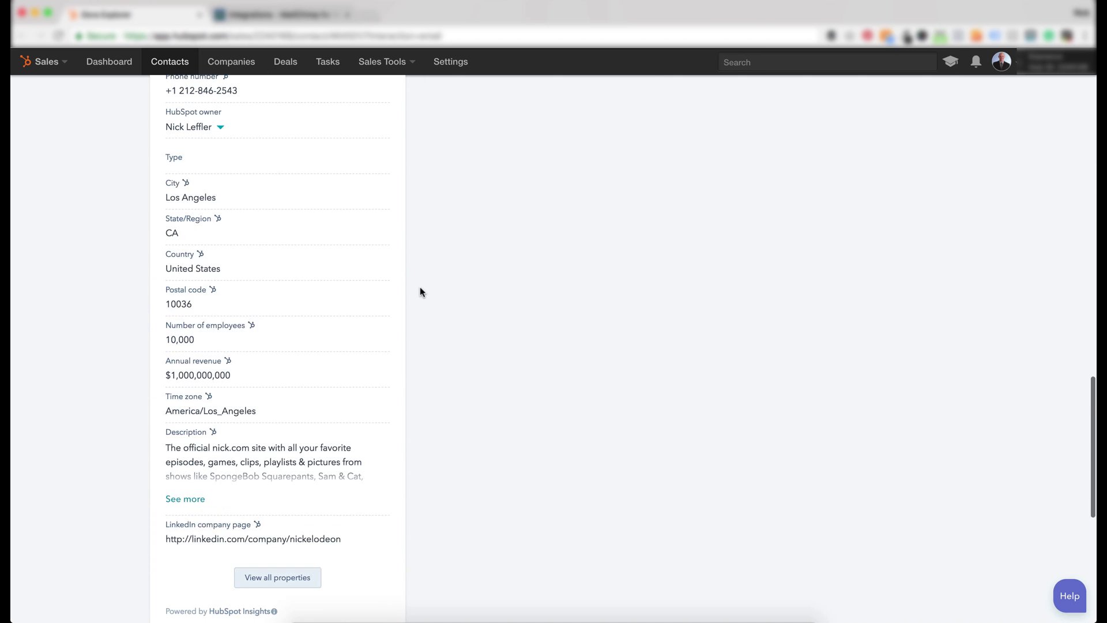
scroll(420, 286, up, 10)
scroll(420, 286, down, 1)
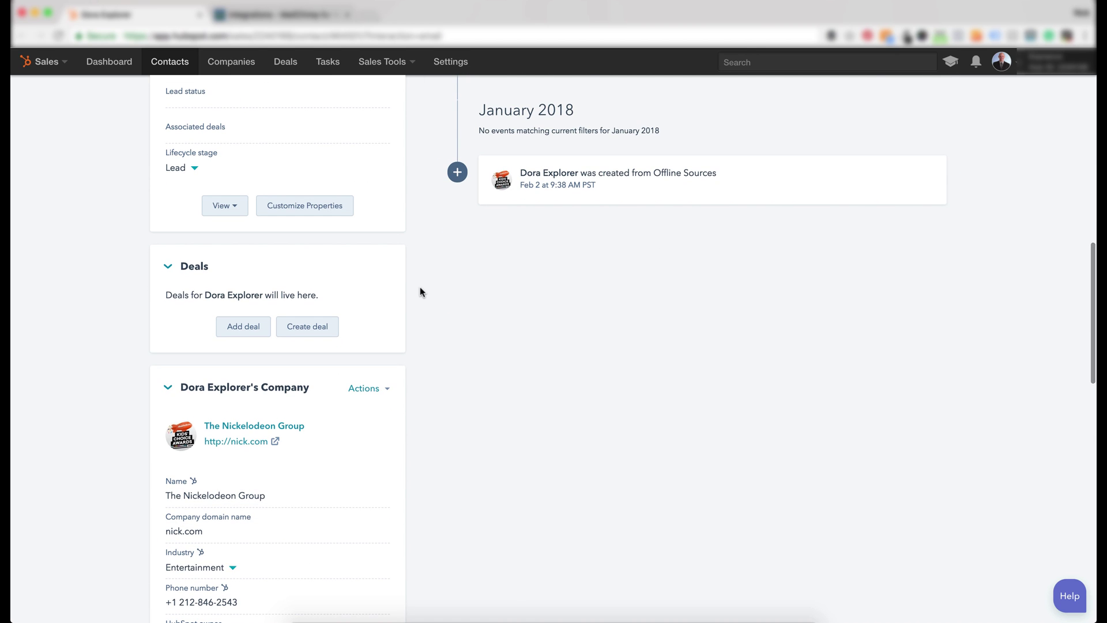
scroll(420, 286, up, 12)
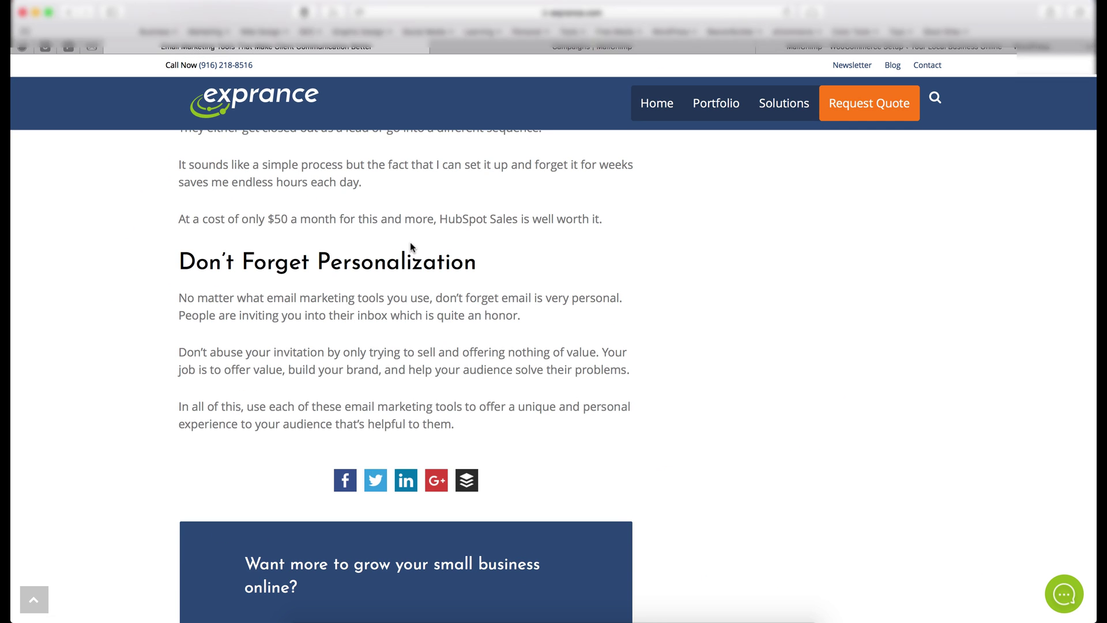
Step: Return to the blog article and review "How it works" and the HubSpot Sales cost statement
click(410, 243)
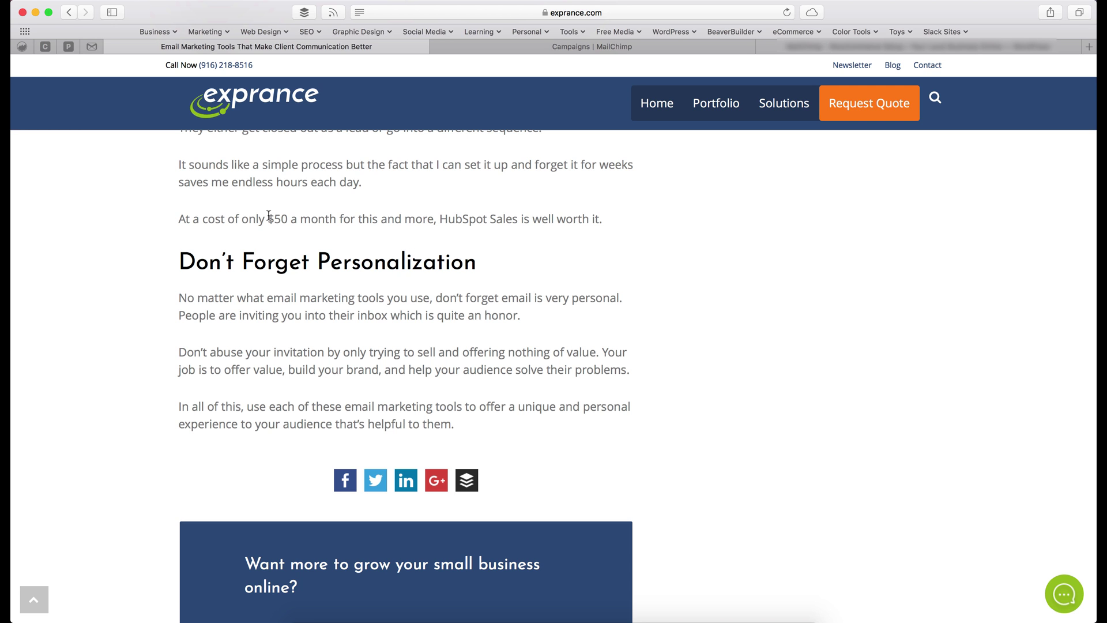
scroll(288, 219, up, 5)
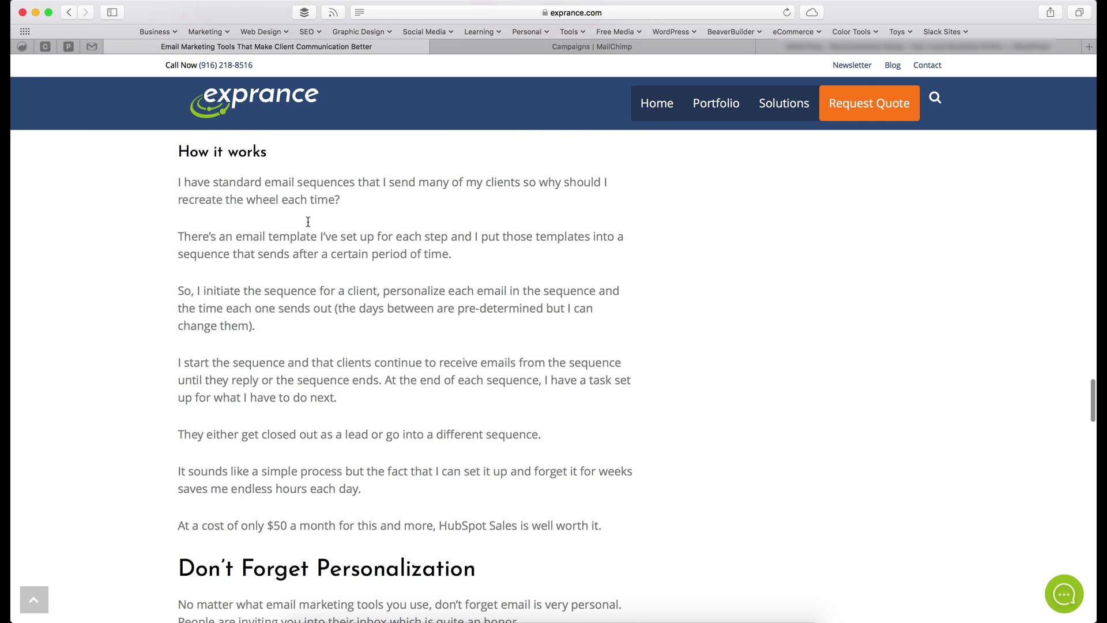
scroll(366, 283, down, 8)
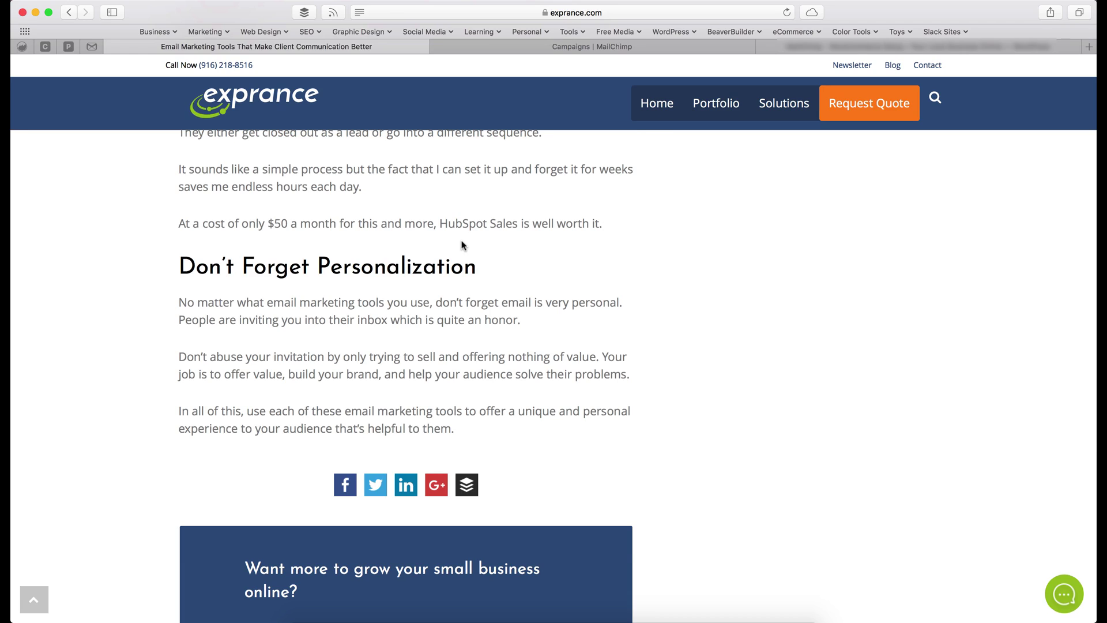
Step: Go back up the article to the "MailChimp – list management" section and review what MailChimp is used for
scroll(461, 245, up, 20)
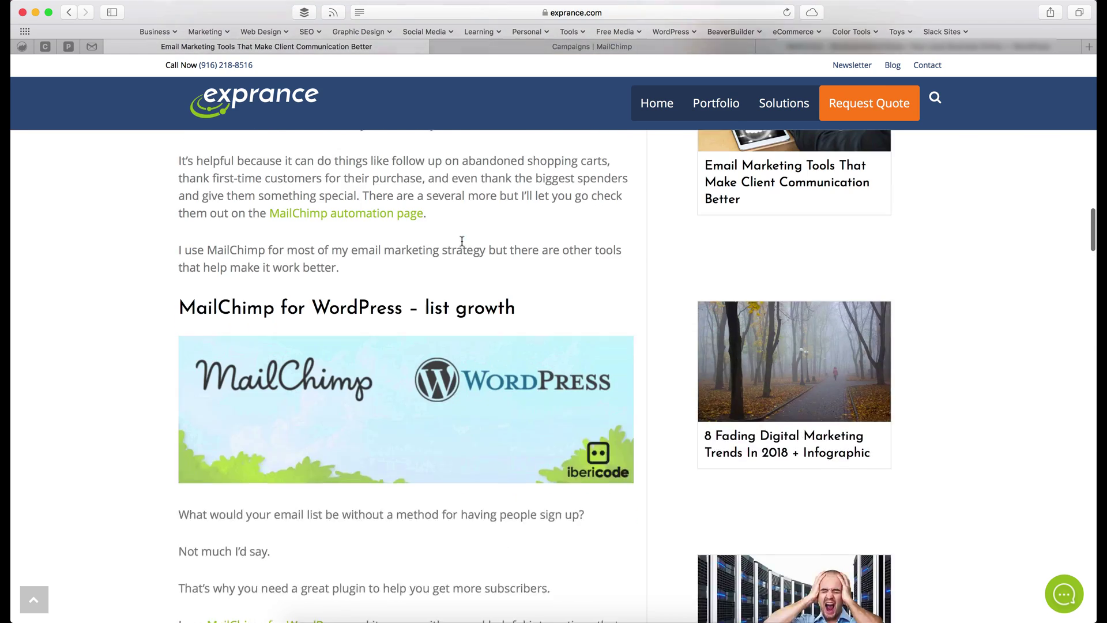
scroll(461, 241, up, 5)
scroll(461, 245, up, 15)
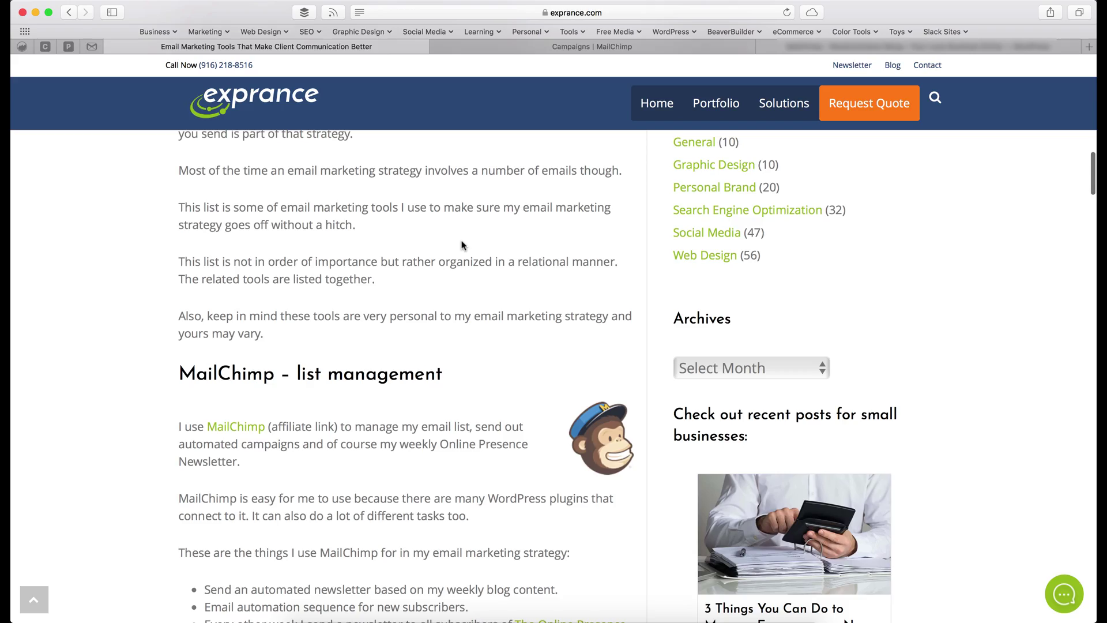
scroll(455, 242, down, 5)
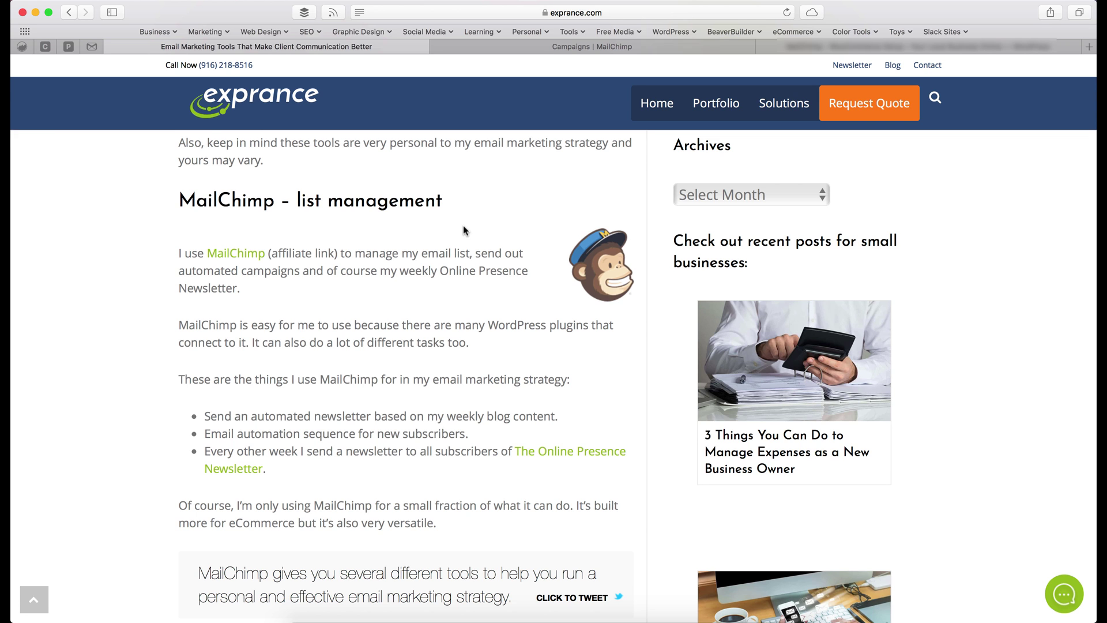
Step: Review the article's introduction and "The Email Marketing Tools I Use" section down to the MailChimp list management part
scroll(463, 226, up, 4)
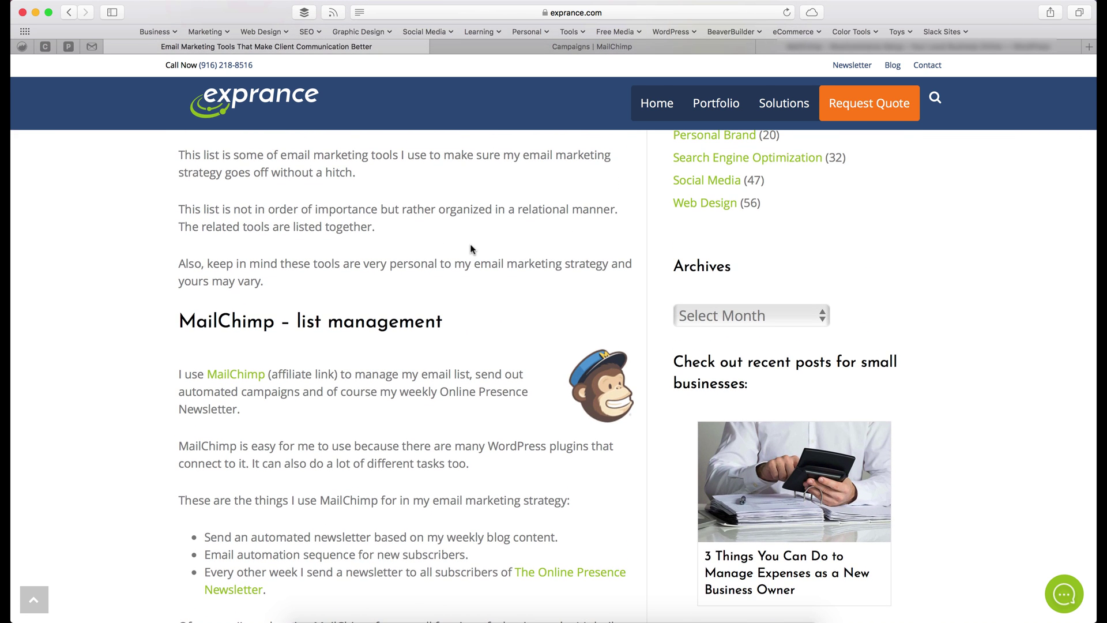
scroll(470, 249, up, 6)
scroll(471, 245, down, 3)
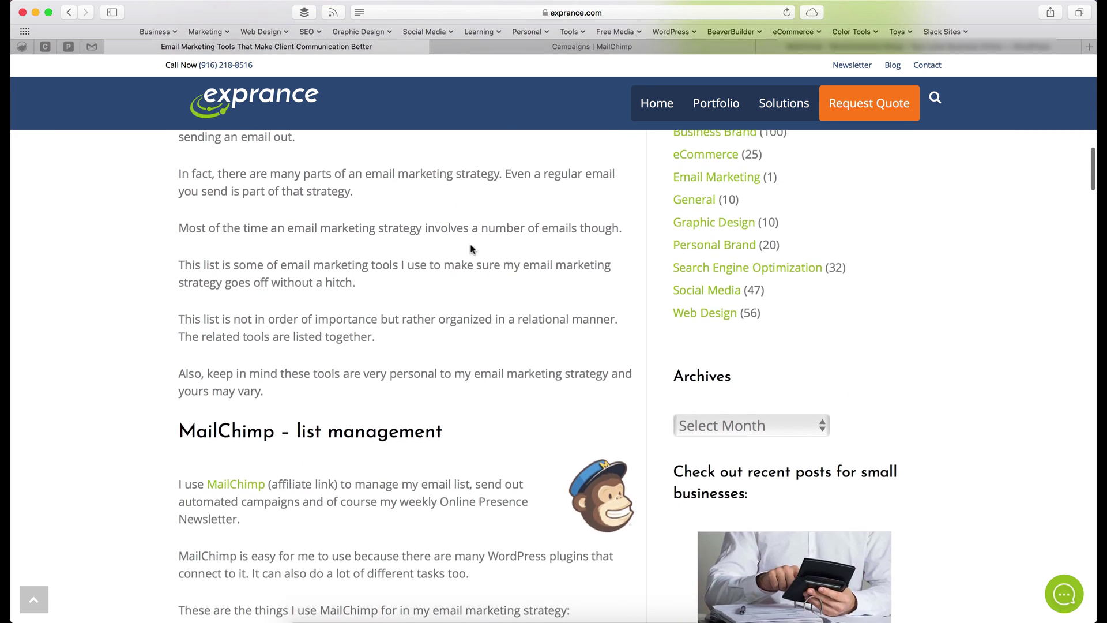
scroll(484, 280, down, 3)
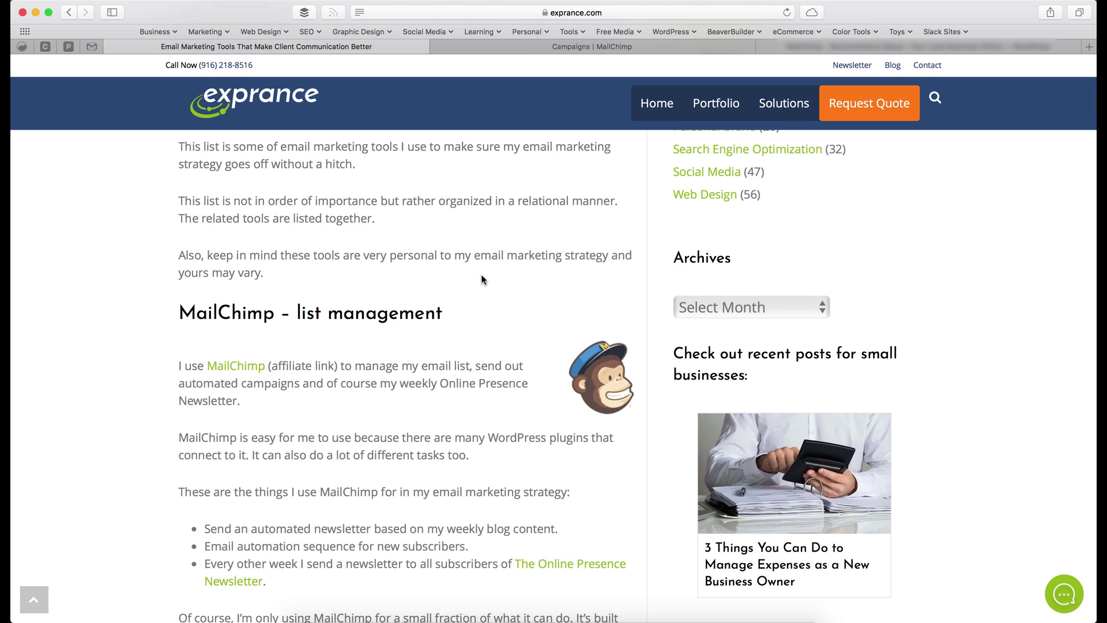
scroll(483, 280, up, 10)
scroll(482, 279, up, 1)
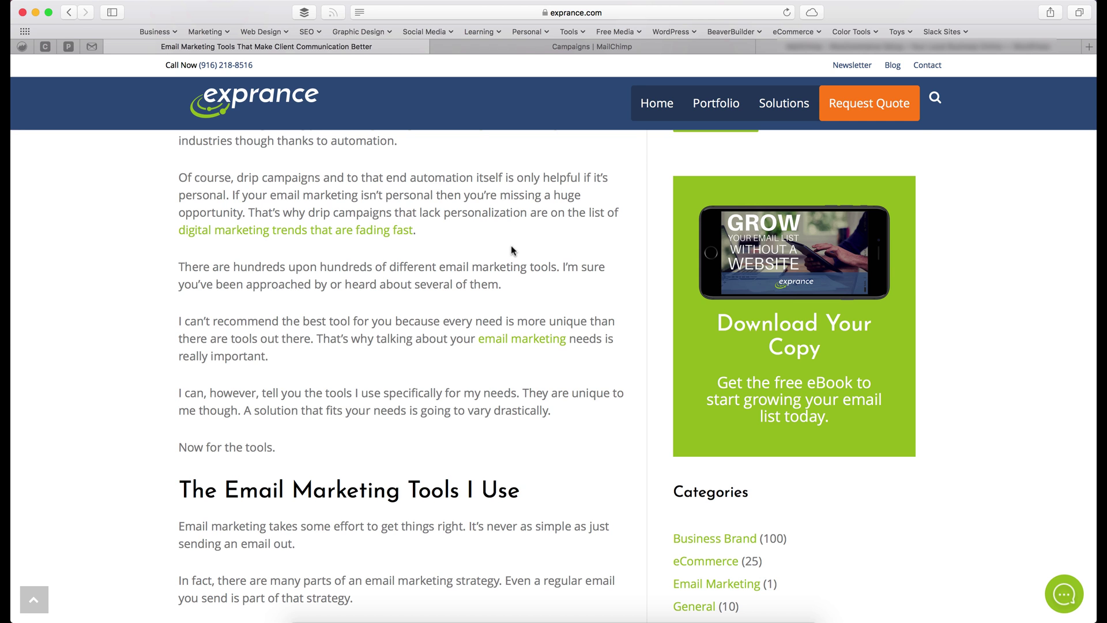
scroll(511, 247, down, 3)
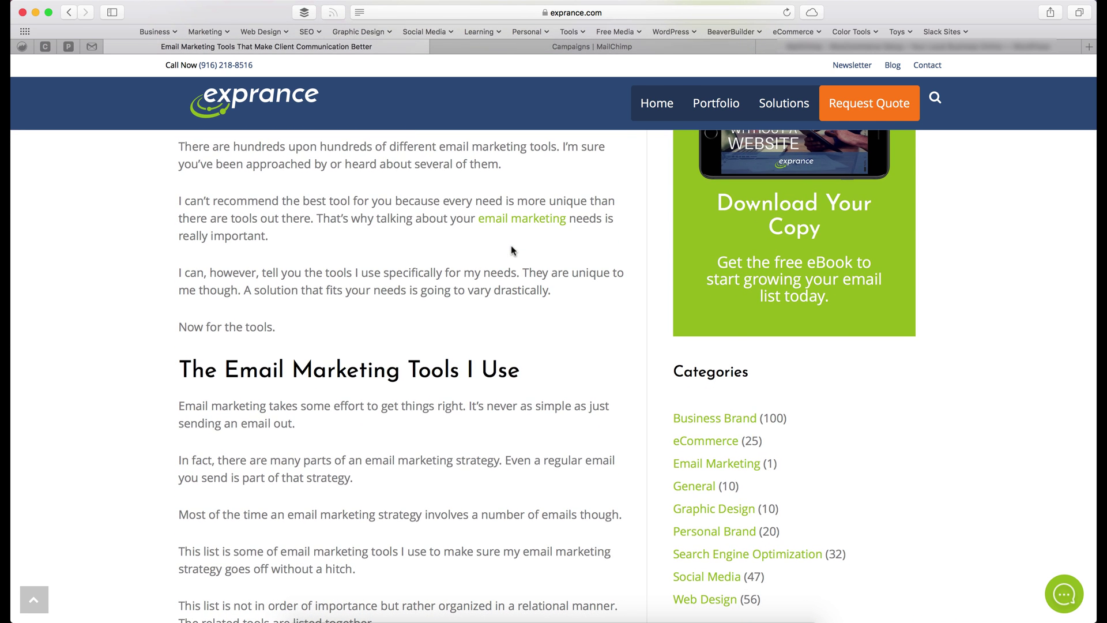
scroll(475, 265, down, 3)
scroll(475, 266, down, 7)
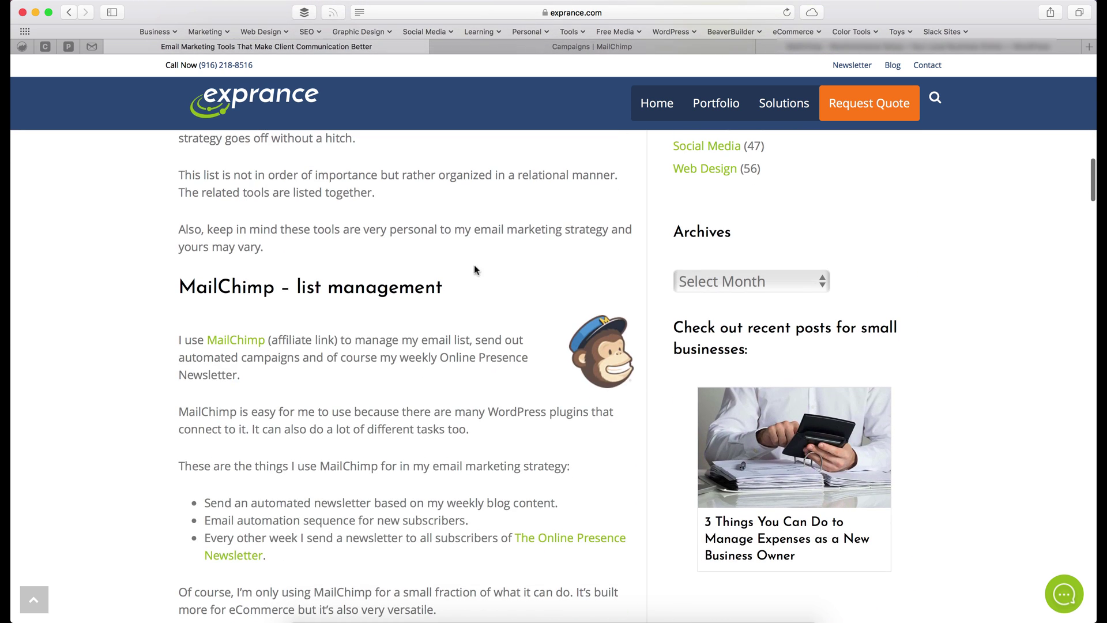
Step: Review the article's MailChimp list management section and the "MailChimp for WordPress – list growth" section down to the plugin integrations
scroll(418, 307, down, 3)
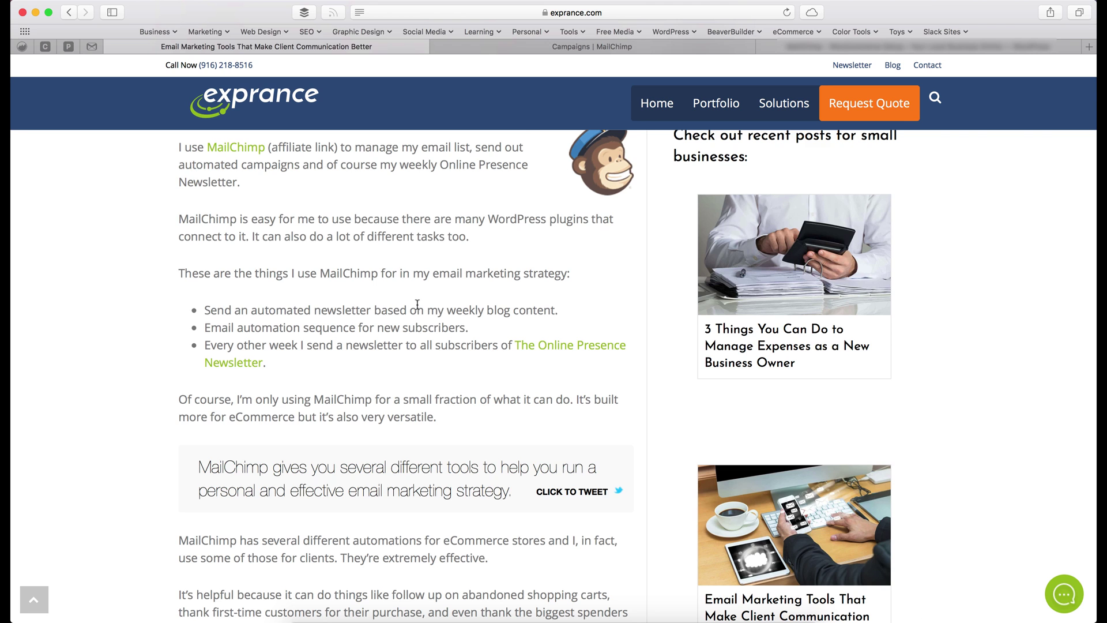
scroll(417, 304, down, 10)
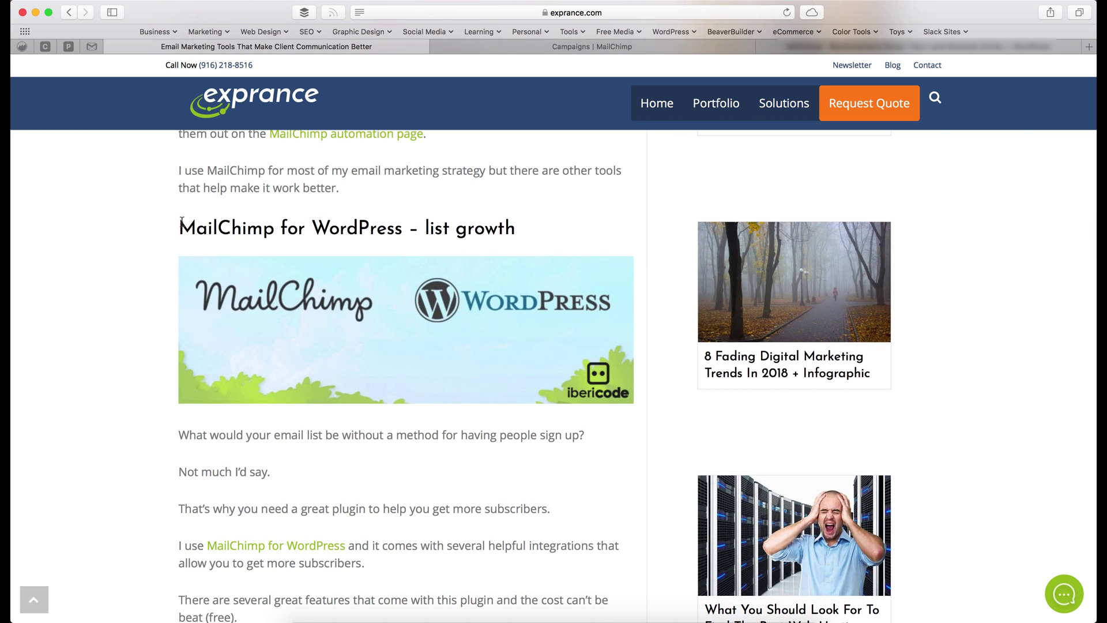
drag(181, 222, 568, 228)
click(454, 229)
scroll(456, 256, down, 5)
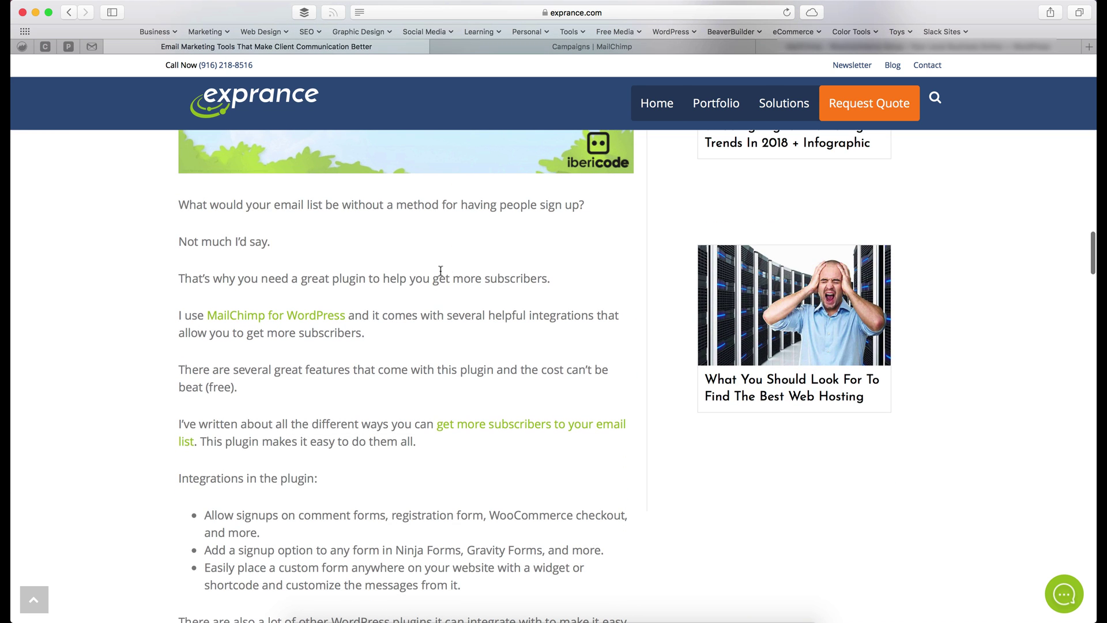
scroll(440, 274, down, 5)
scroll(441, 271, down, 2)
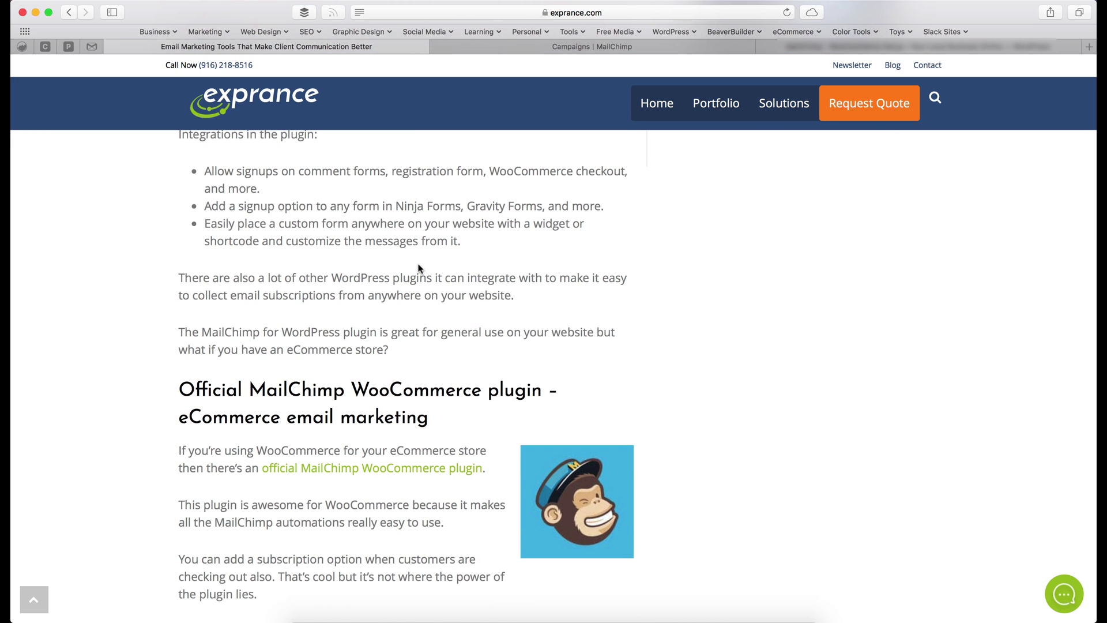
Step: Review the "Official MailChimp WooCommerce plugin – eCommerce email marketing" section of the article
scroll(419, 268, down, 3)
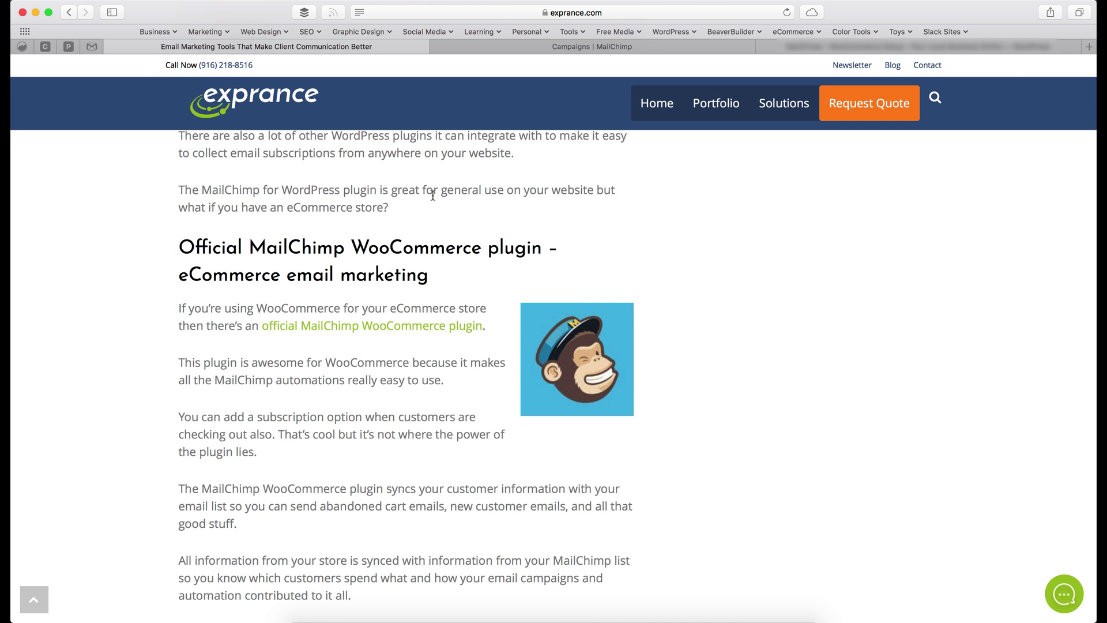
scroll(433, 196, up, 3)
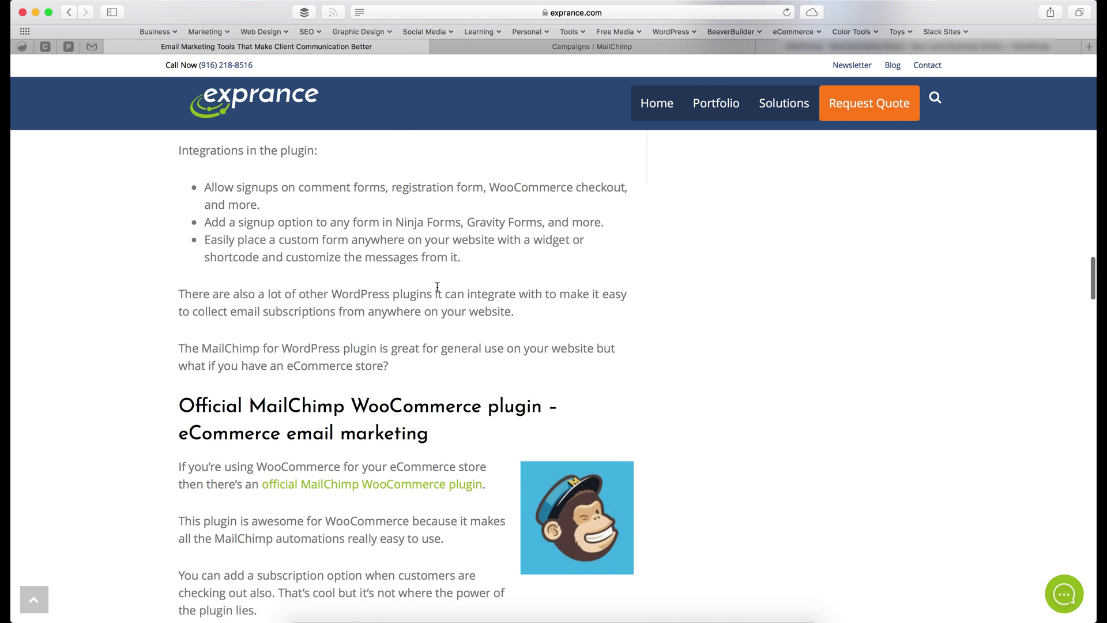
scroll(436, 288, down, 2)
scroll(437, 286, down, 1)
scroll(414, 281, down, 7)
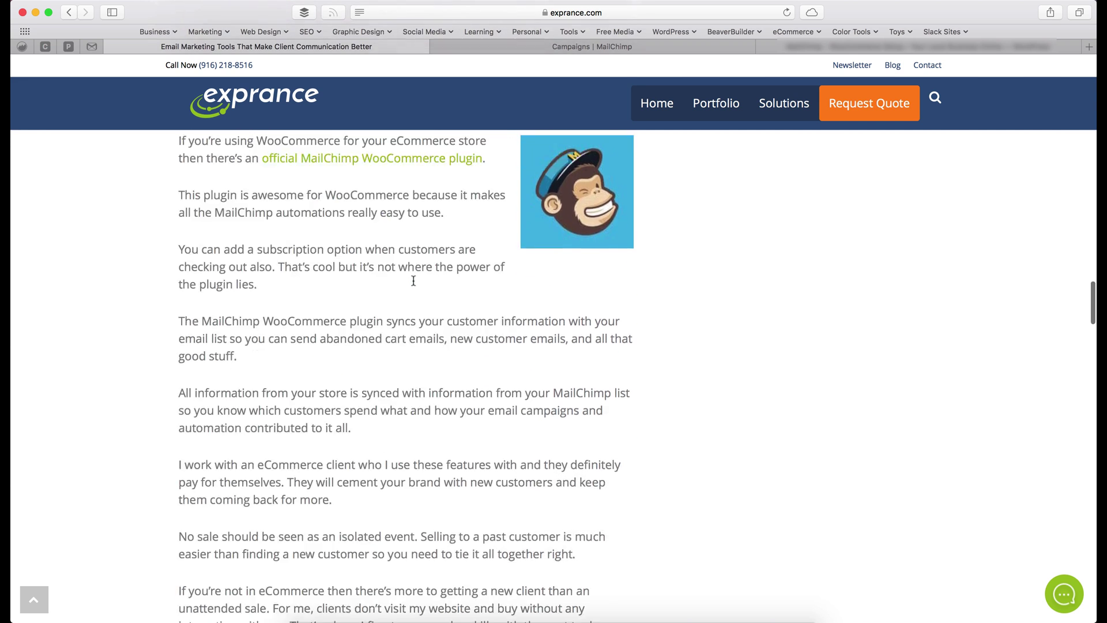
Step: Review the "HubSpot email sequence automations – sales automation" section, and return to "The Email Marketing Tools I Use" near the article's start
scroll(413, 281, down, 3)
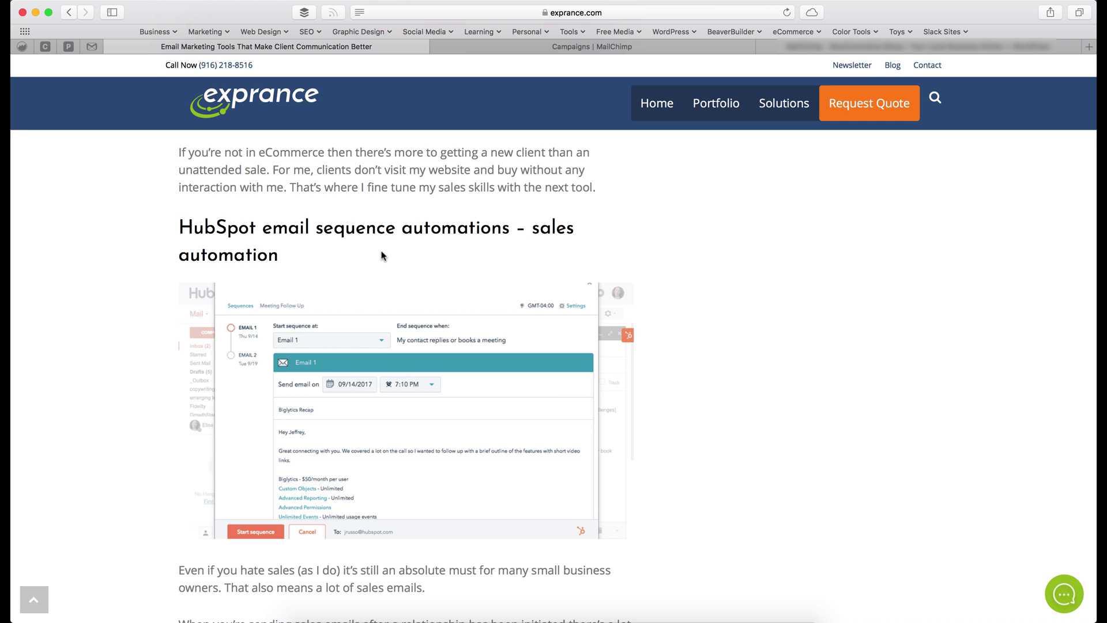
scroll(381, 255, down, 6)
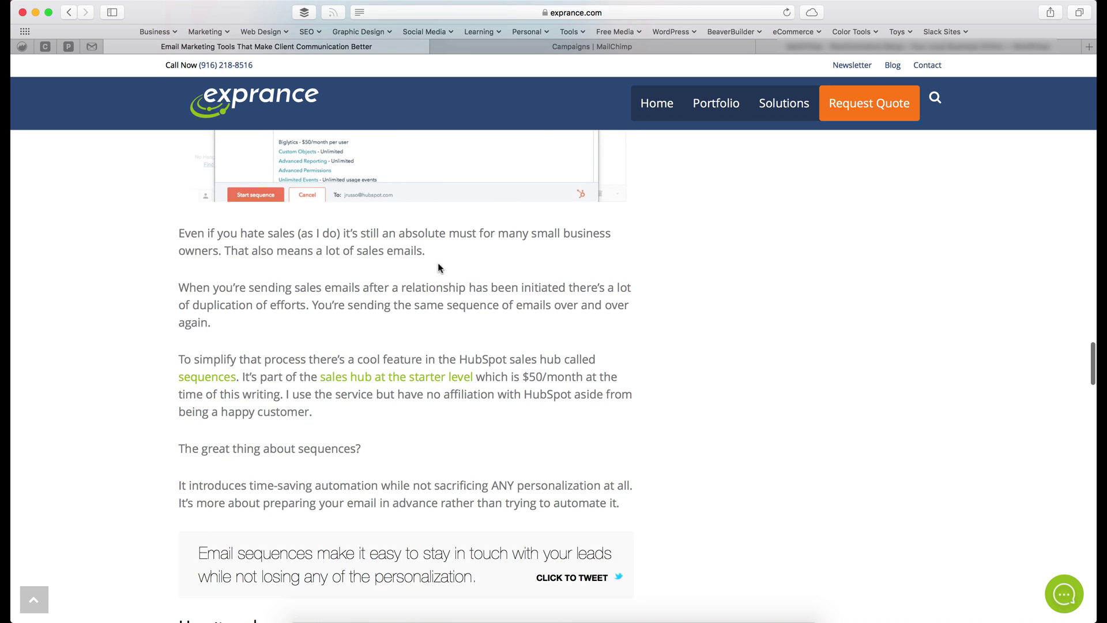
scroll(432, 265, down, 2)
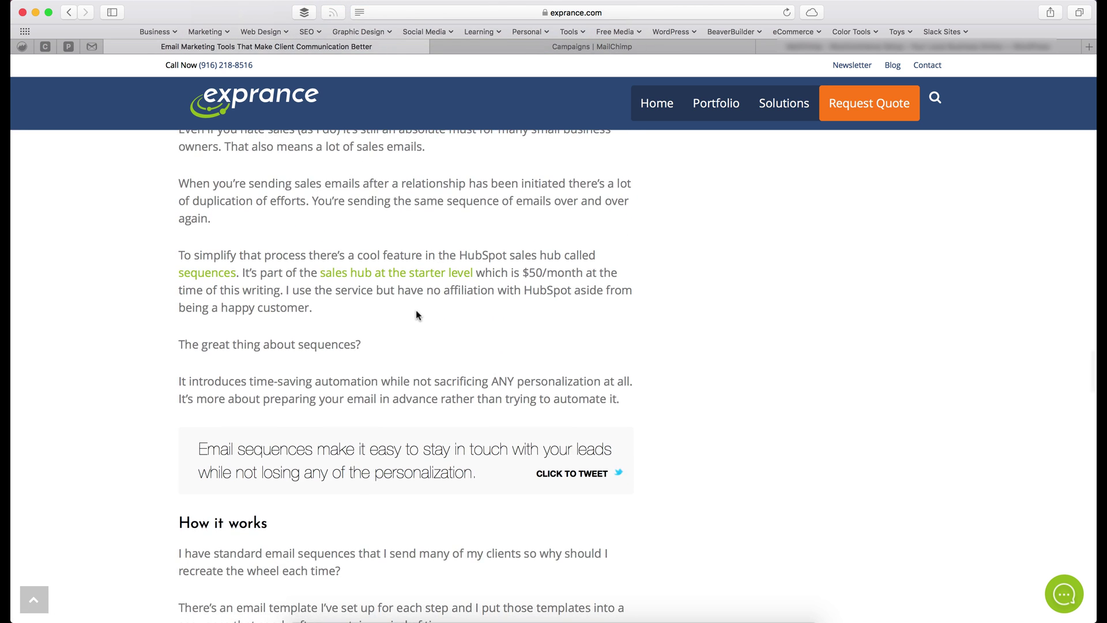
scroll(416, 312, up, 20)
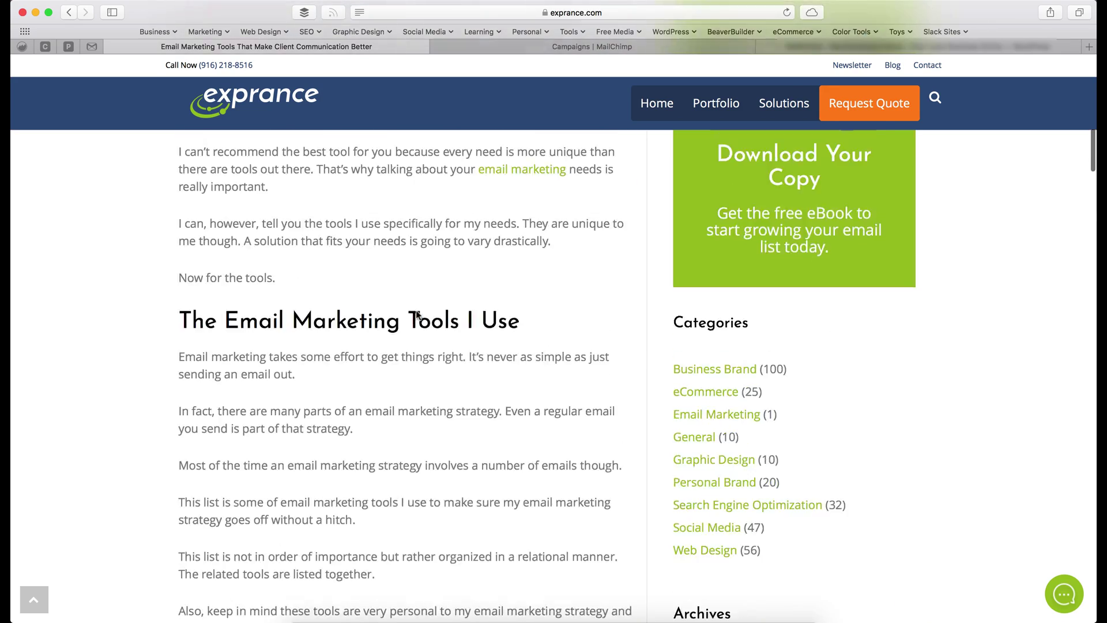